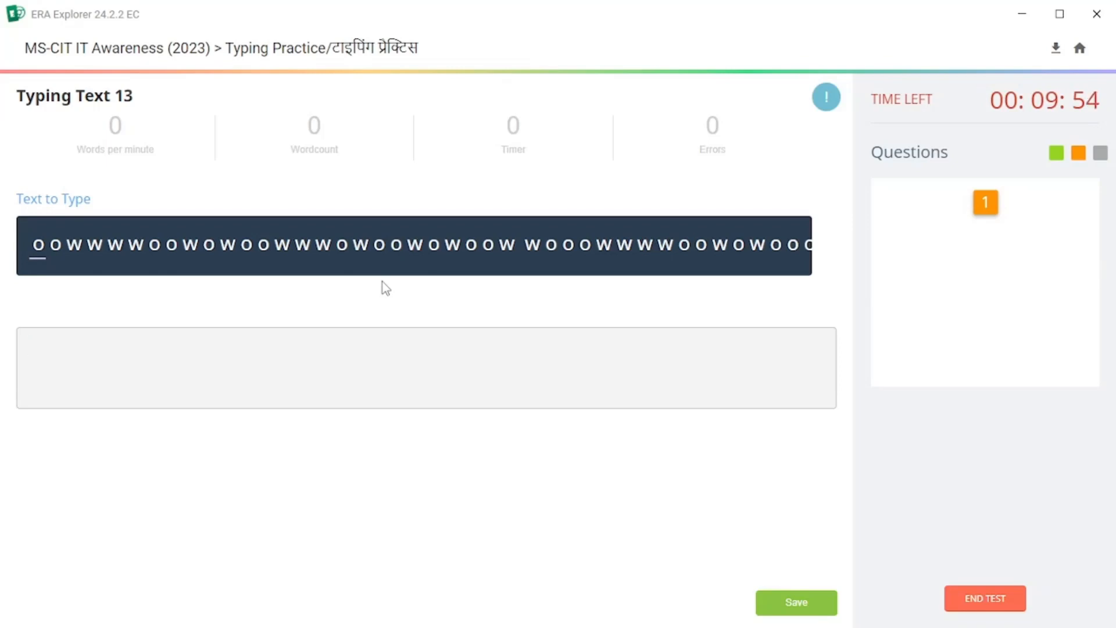
Type the opening O and W characters of Typing Text 13 into the typing box.
type("O ")
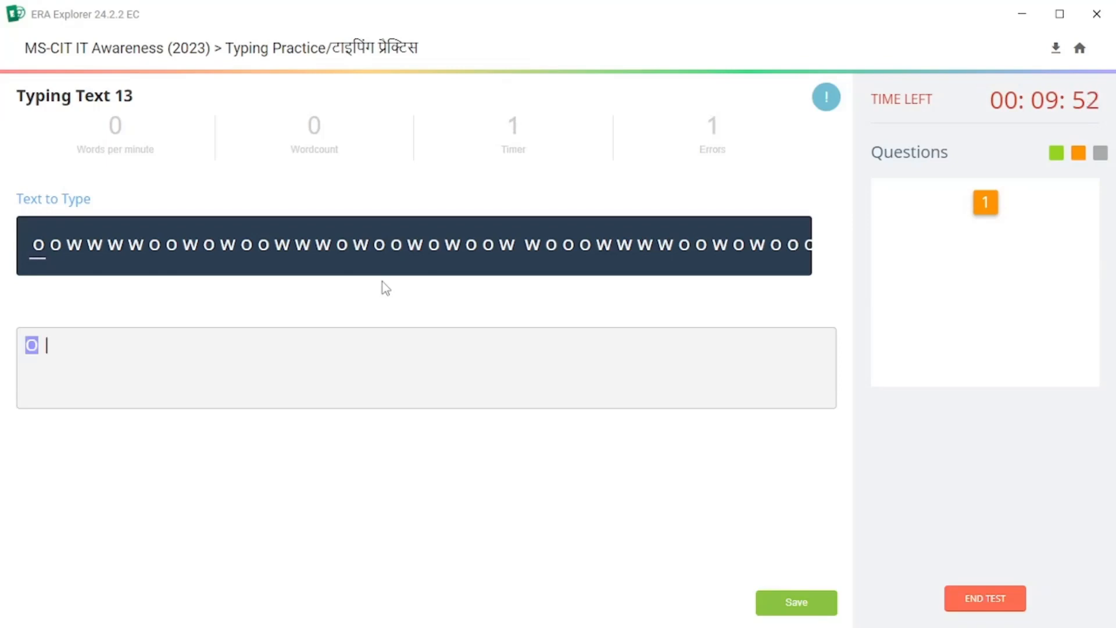
type("o")
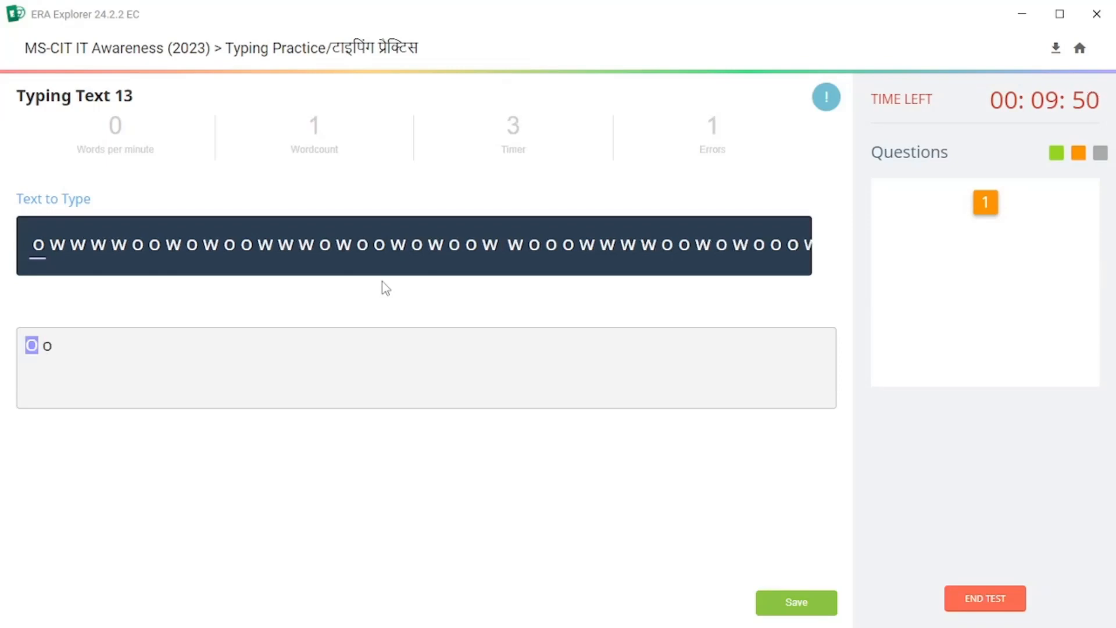
type(" o w ")
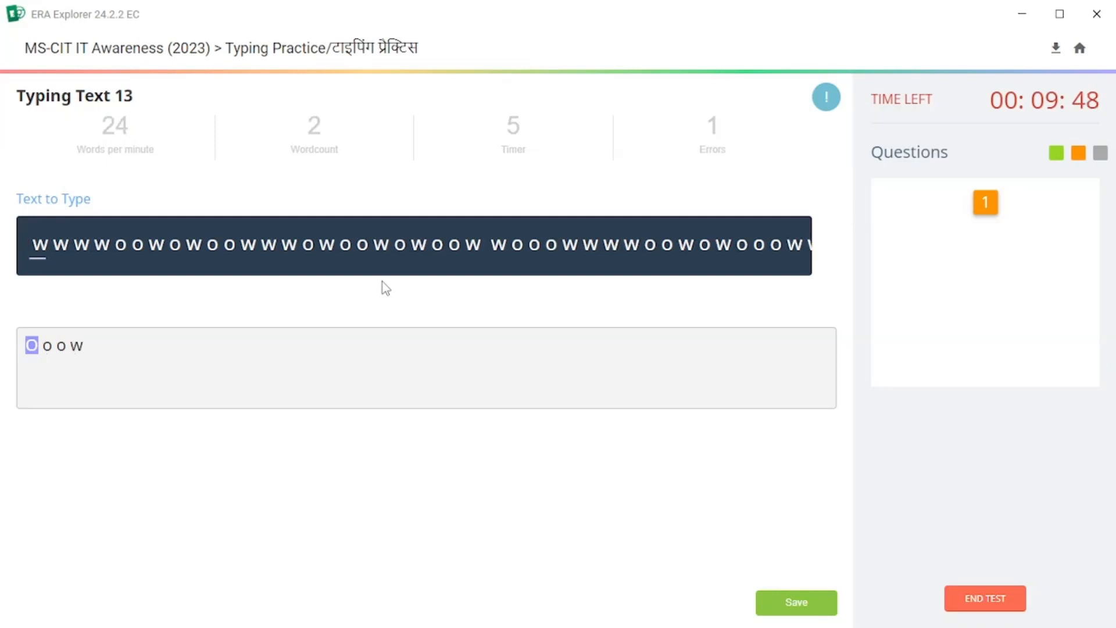
type("w ")
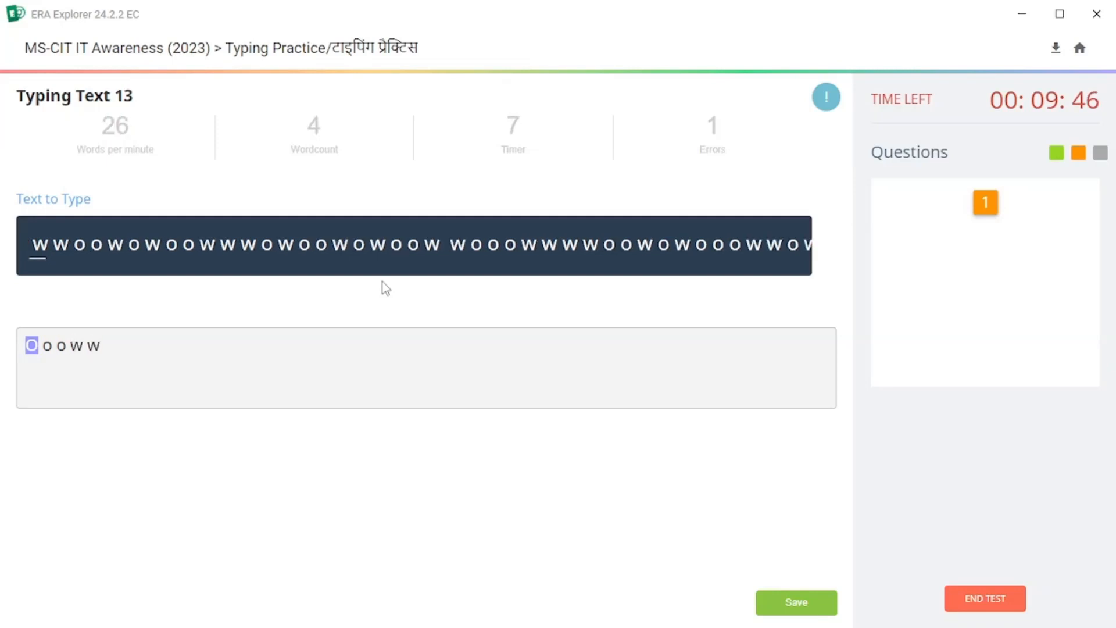
type("w ")
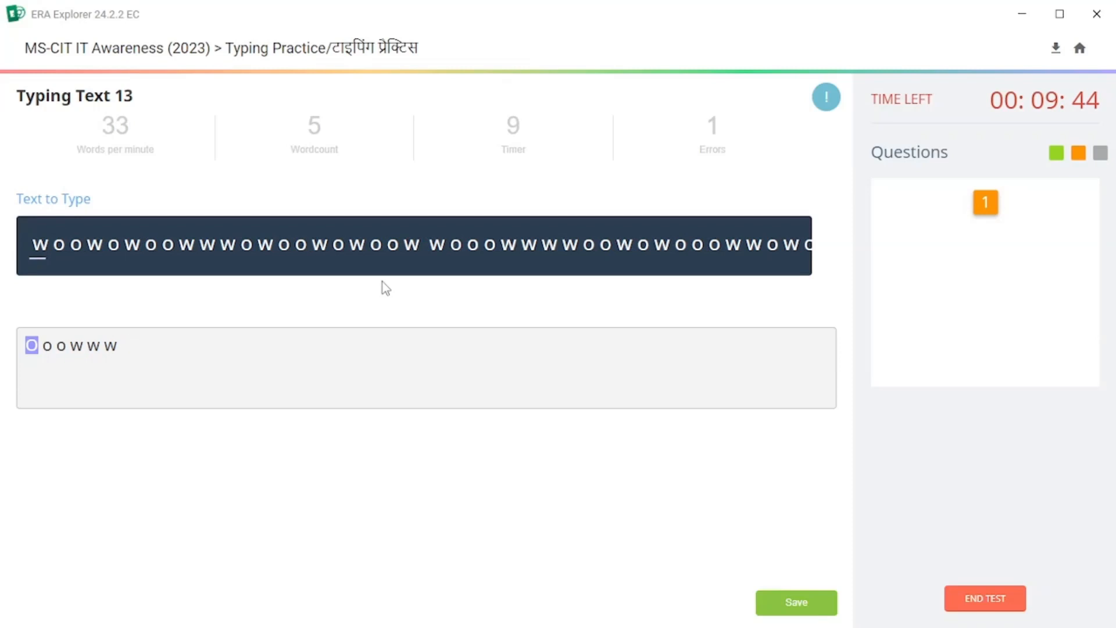
type("w")
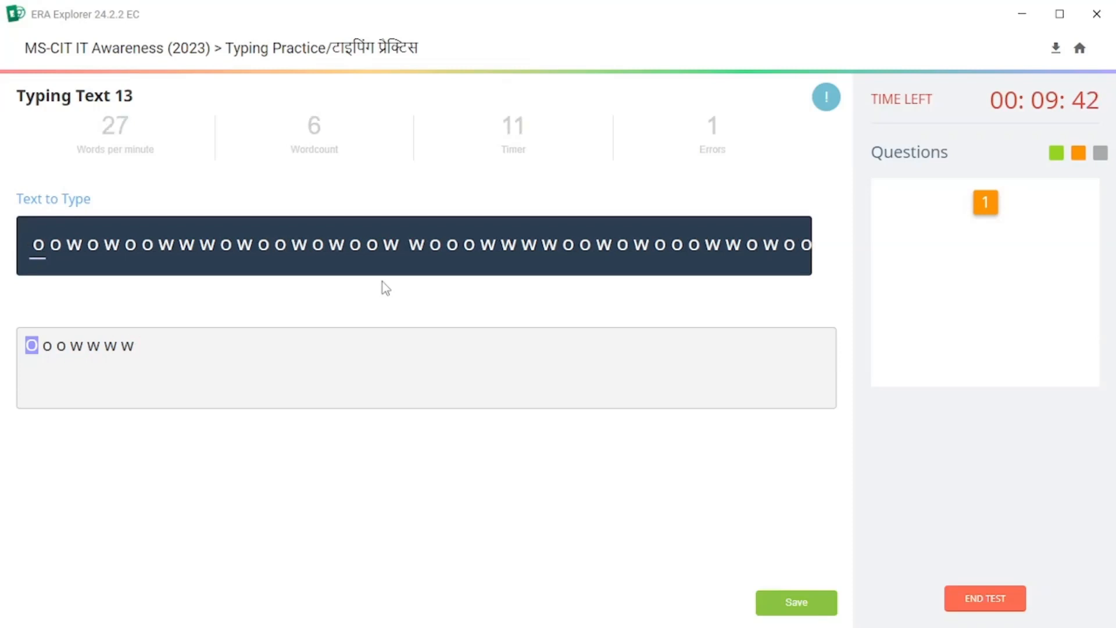
Save the typing attempt and end the exam, confirming with End Exam and acknowledging the closing notice.
left_click(780, 602)
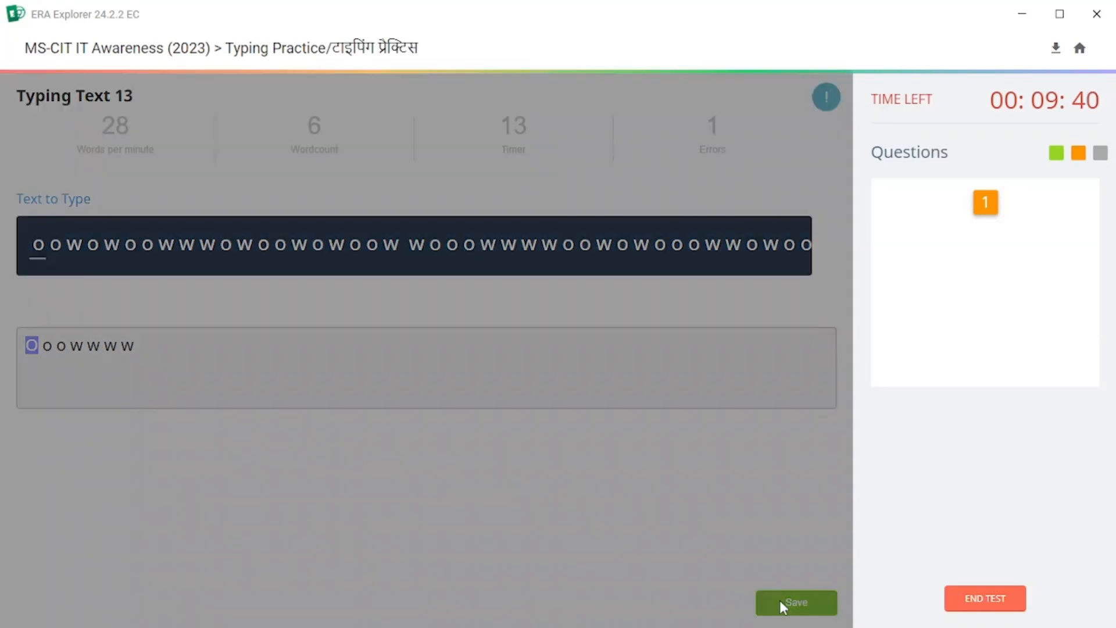
left_click(426, 356)
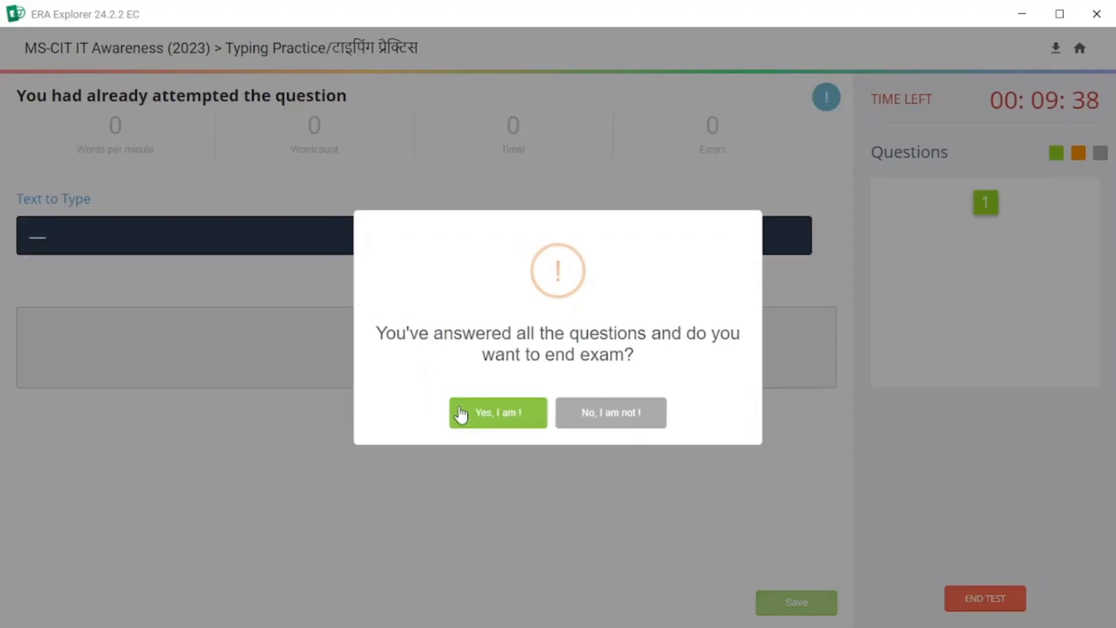
left_click(485, 414)
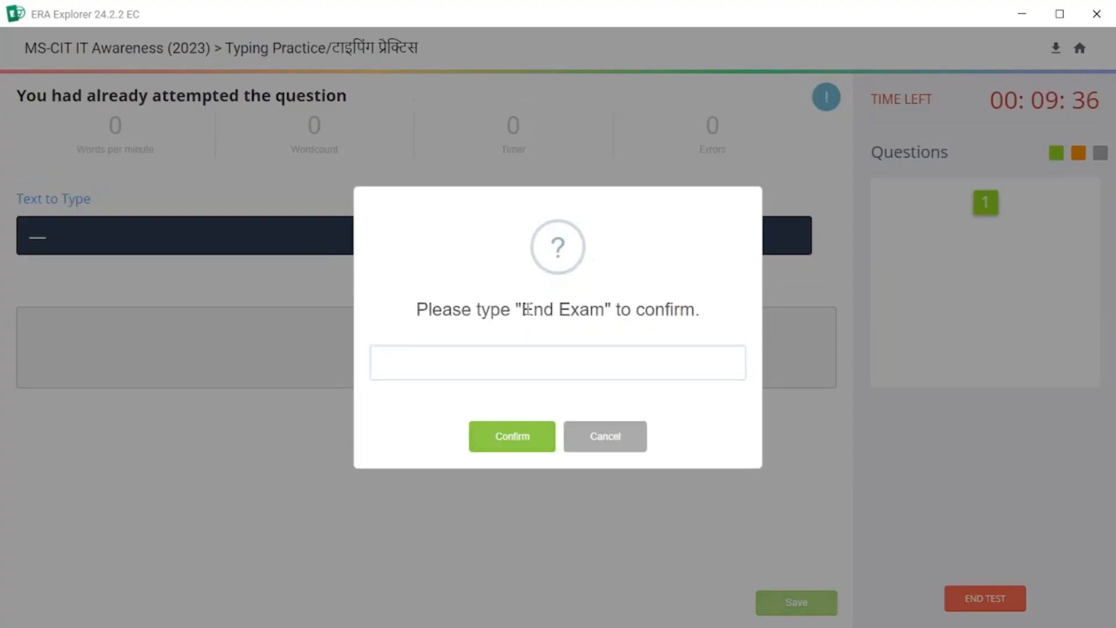
left_click_drag(522, 309, 388, 362)
left_click(507, 437)
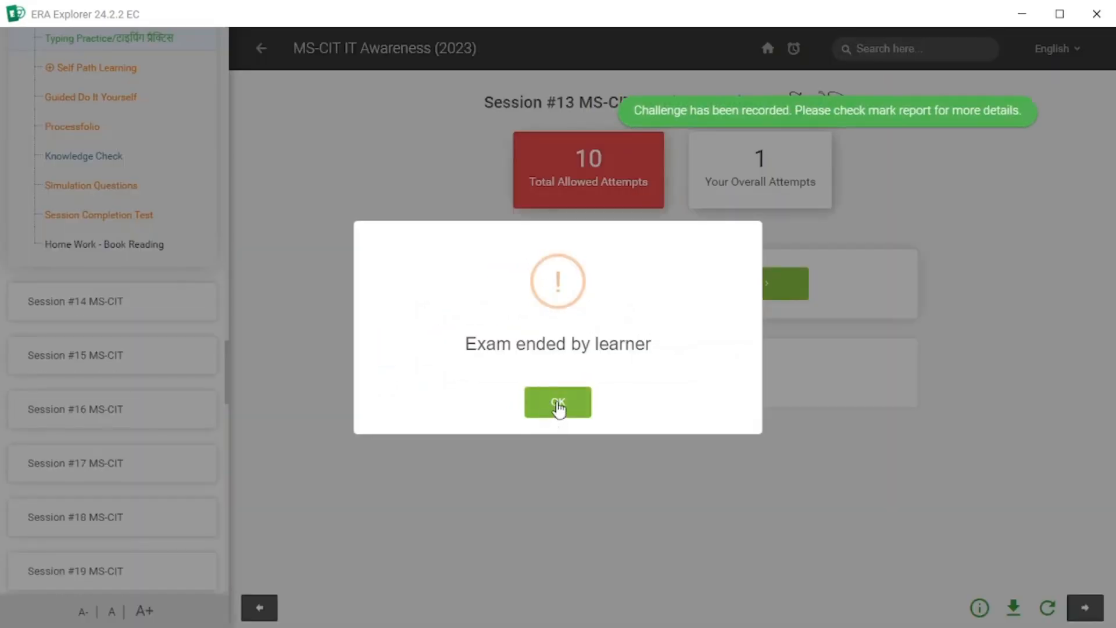
left_click(560, 406)
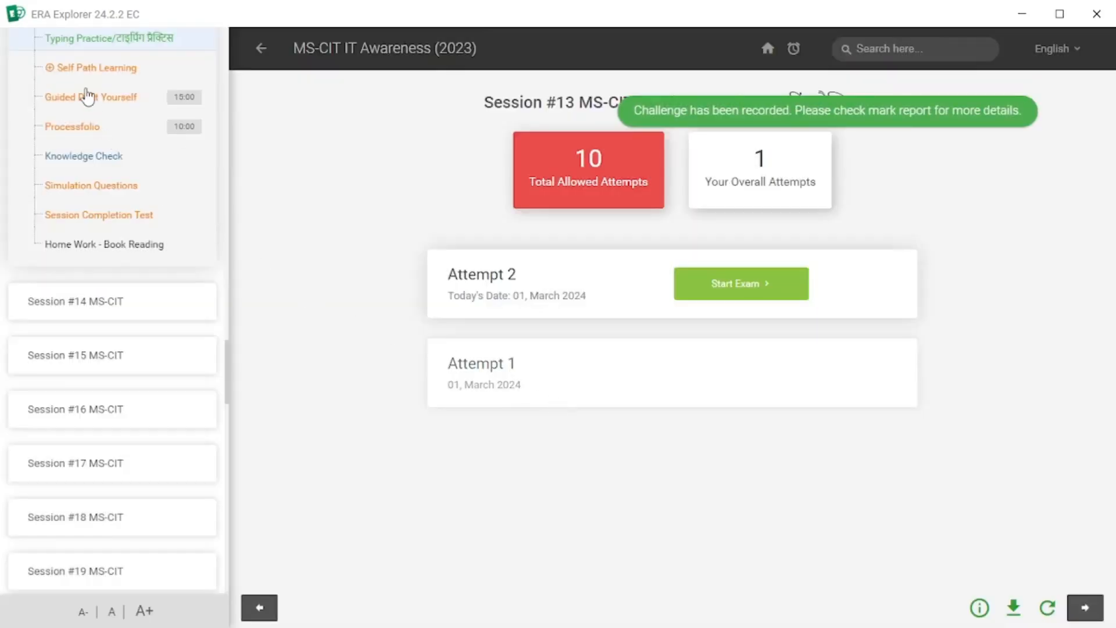
Open Self Path Learning and start the SPL-Insert Draw Design Tab activity.
left_click(93, 68)
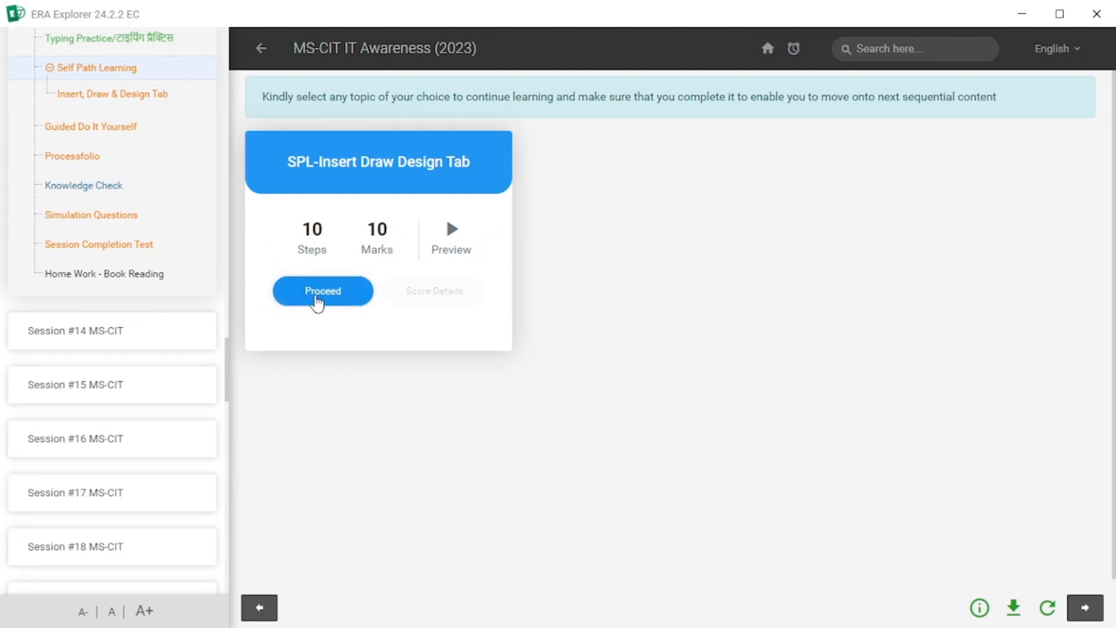
left_click(317, 301)
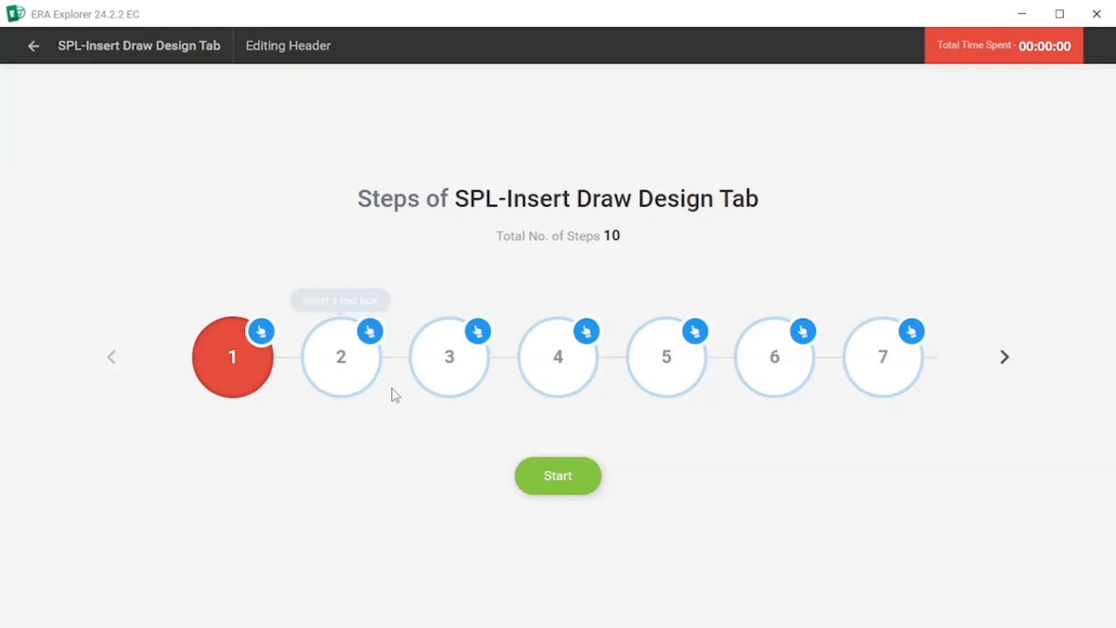
left_click(560, 476)
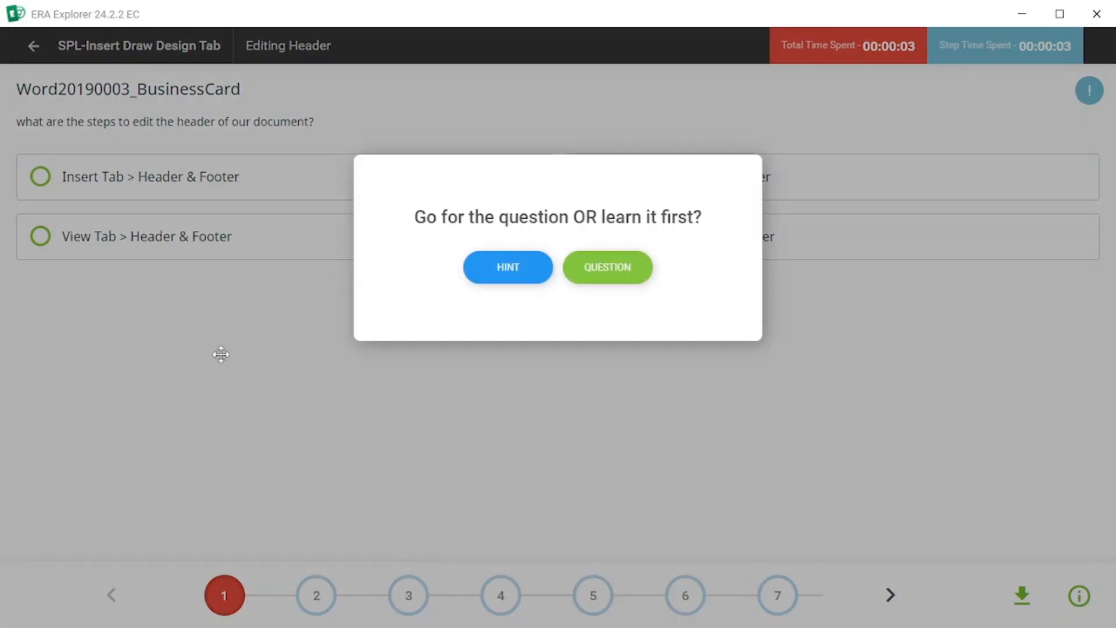
Answer the header editing question with Insert Tab > Header & Footer, submit it and continue.
left_click(608, 276)
left_click(623, 242)
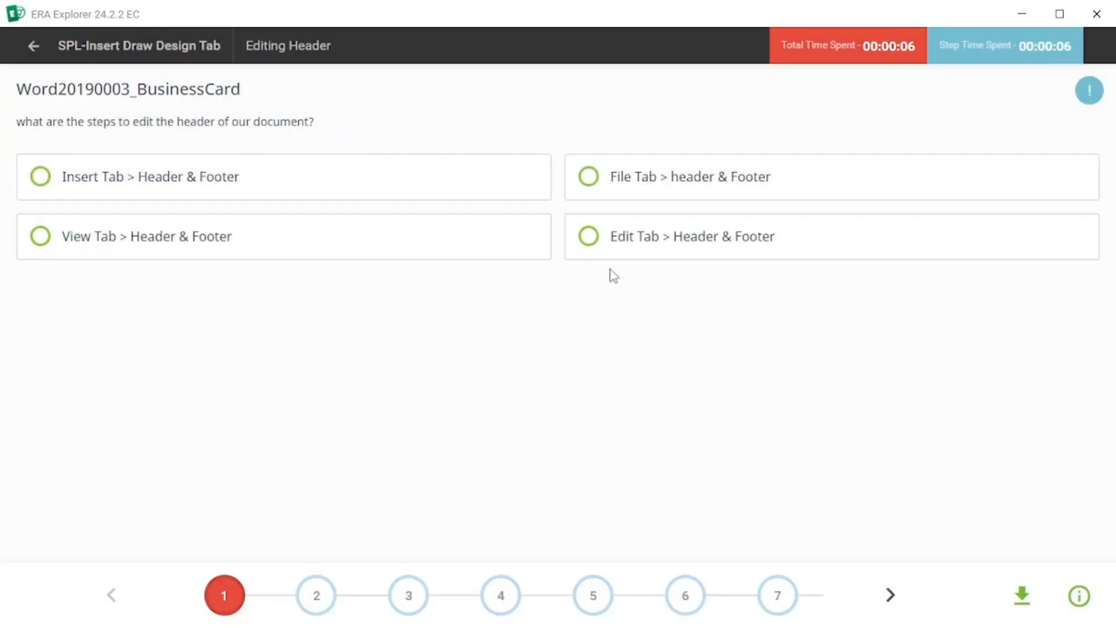
left_click(40, 178)
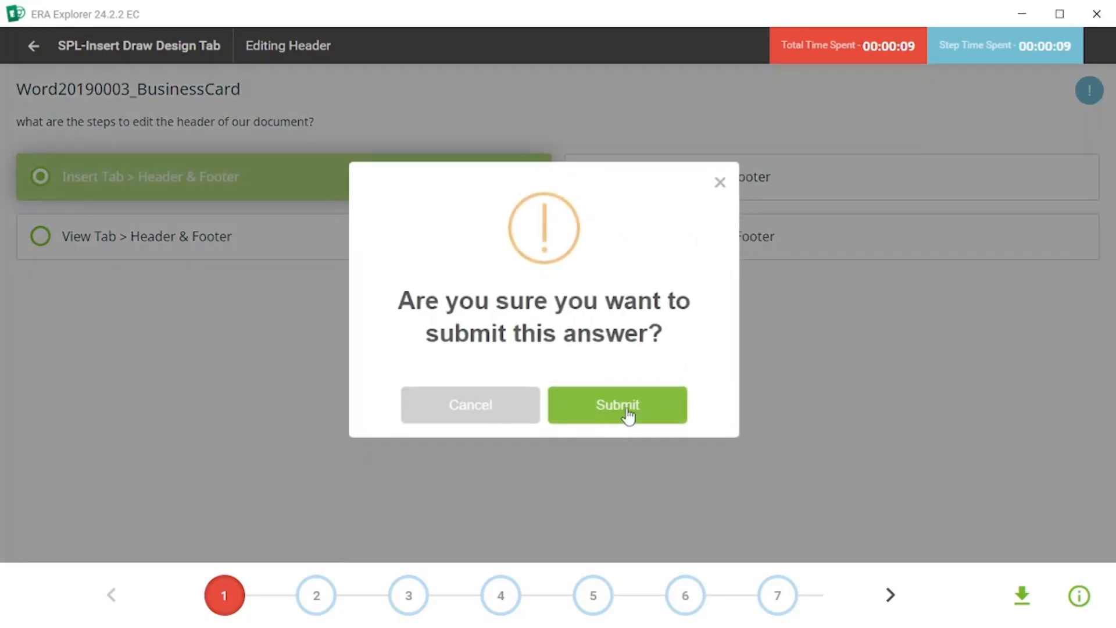
left_click(629, 413)
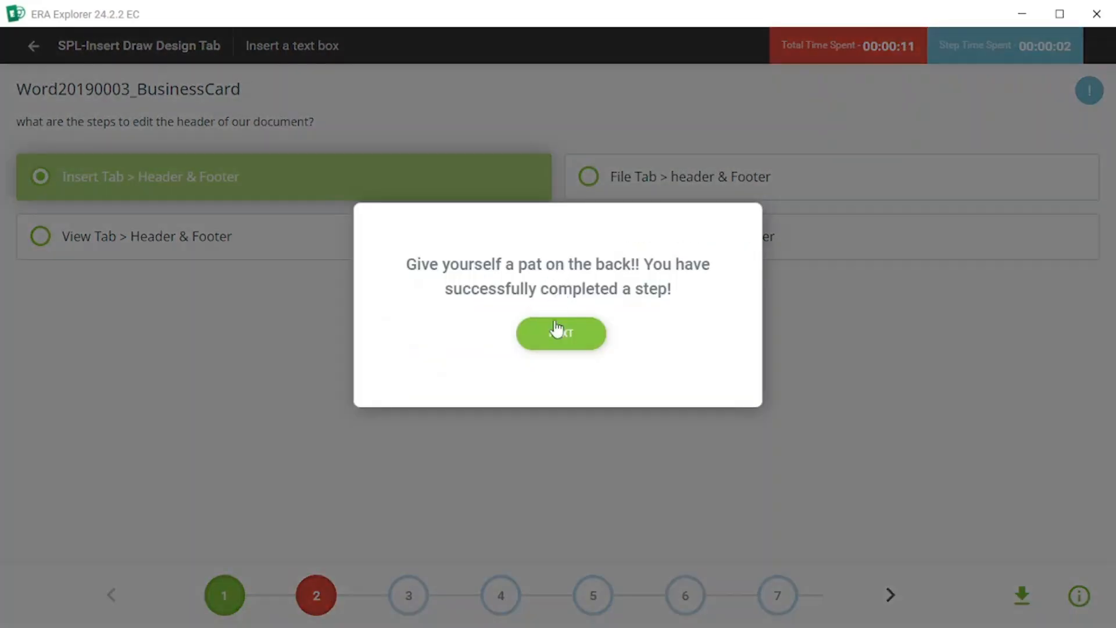
left_click(555, 334)
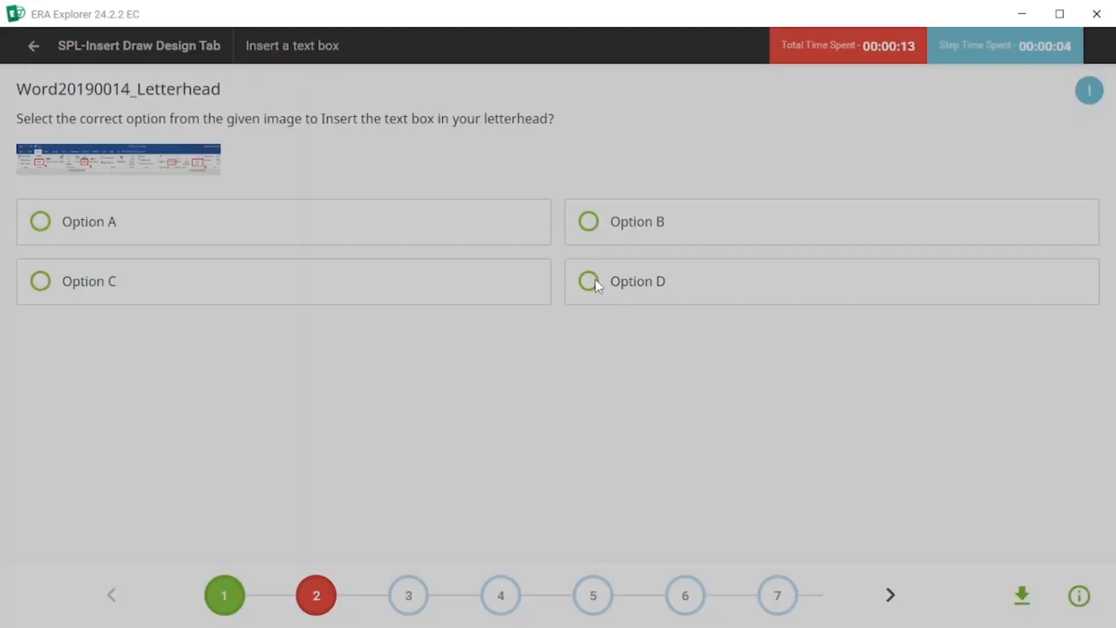
Answer the text box question with Option D, submit it and move to the next step.
left_click(591, 280)
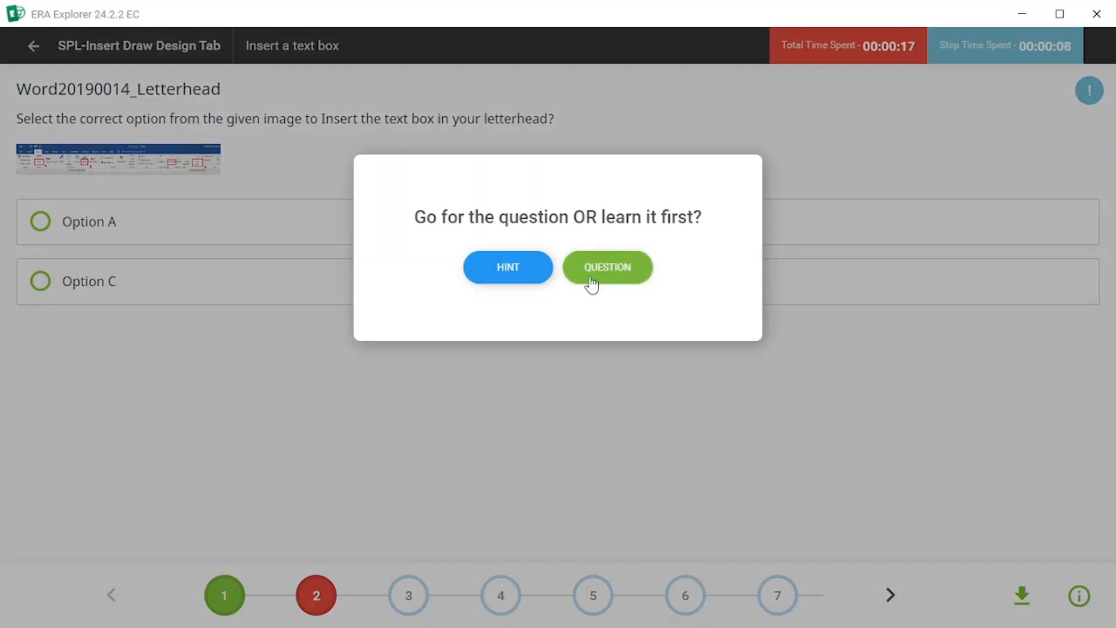
left_click(592, 283)
left_click(615, 294)
left_click(577, 410)
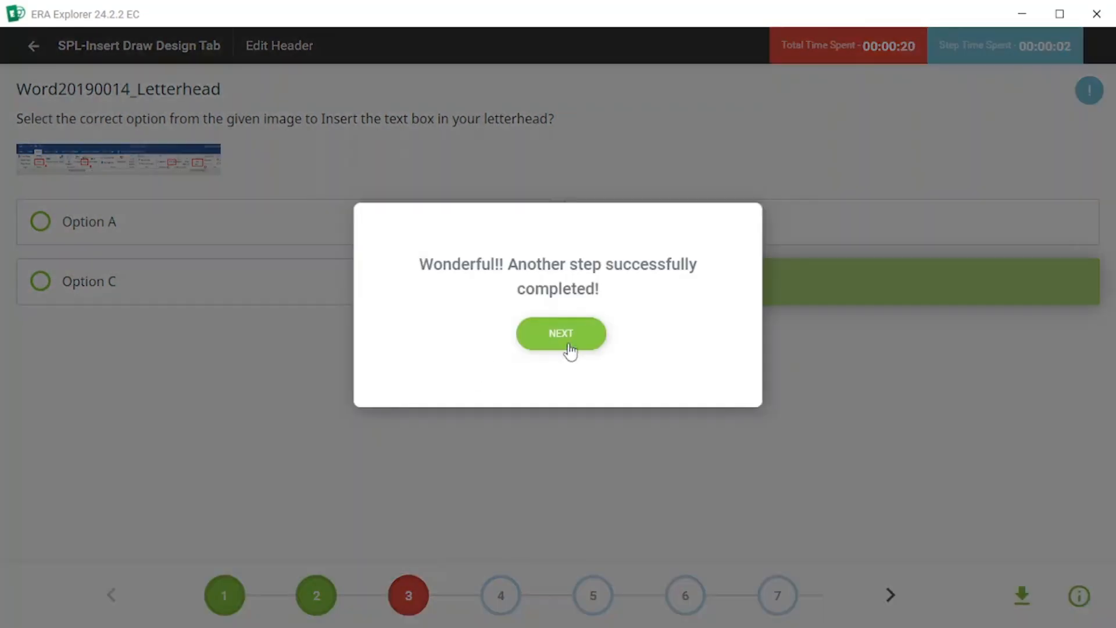
left_click(566, 342)
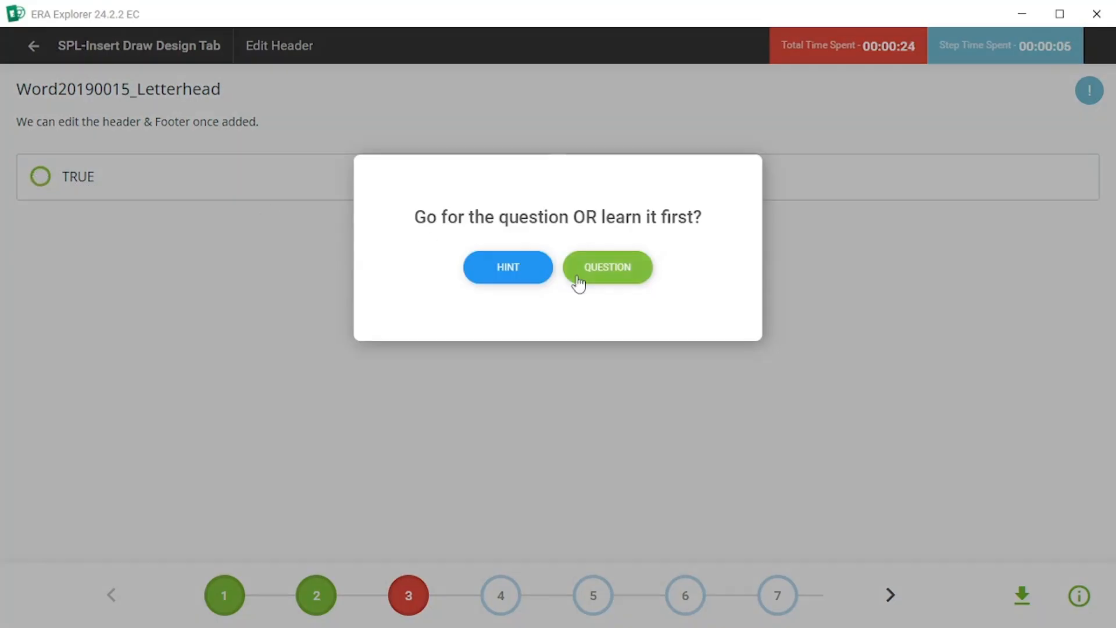
Answer the header and footer statement with TRUE, submit it and continue.
left_click(575, 276)
left_click(35, 178)
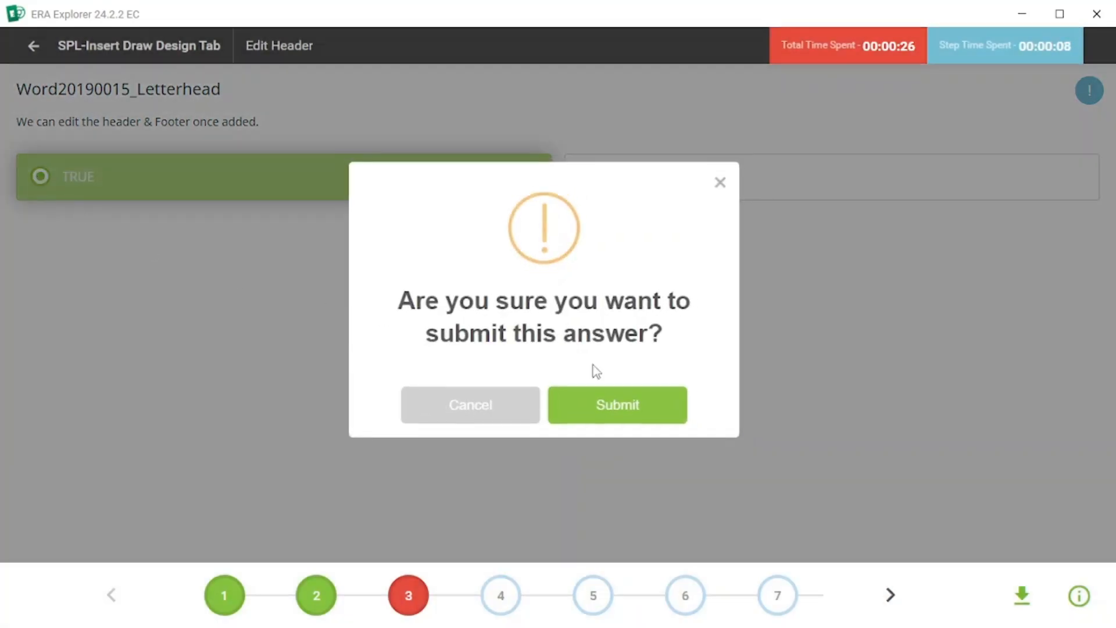
left_click(633, 398)
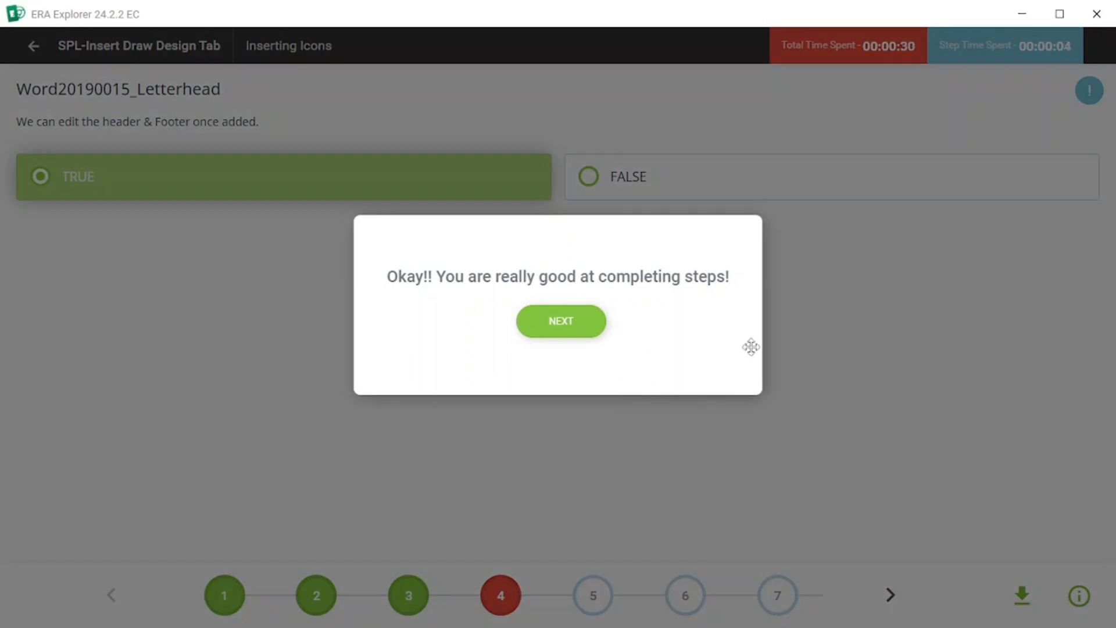
left_click(560, 323)
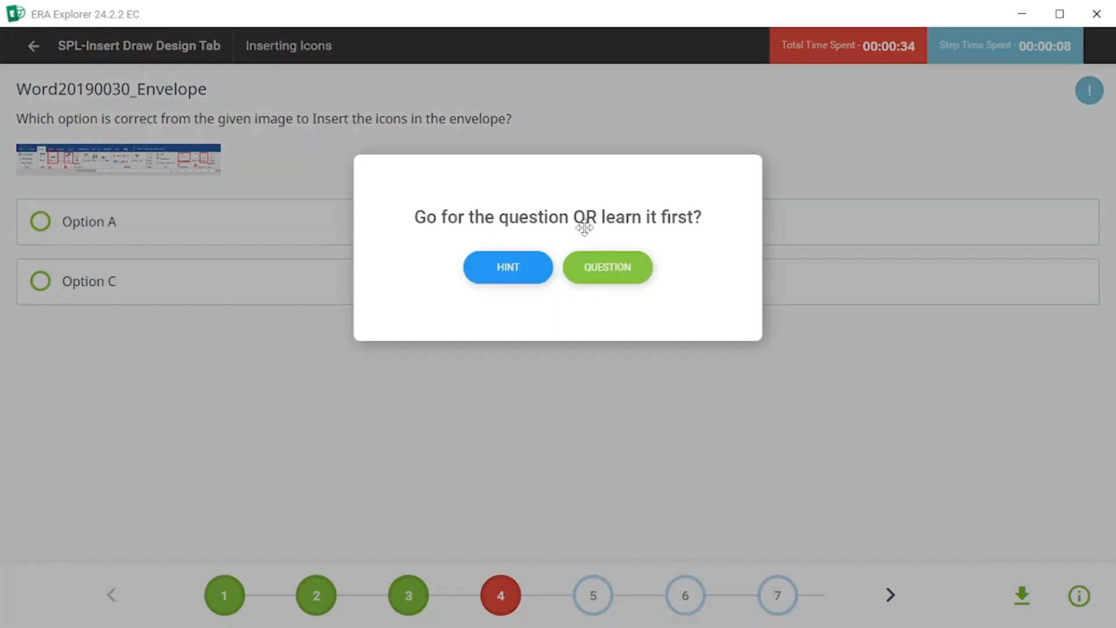
Answer the envelope icons question with Option B, submit it and continue.
left_click(602, 267)
left_click(587, 222)
left_click(623, 388)
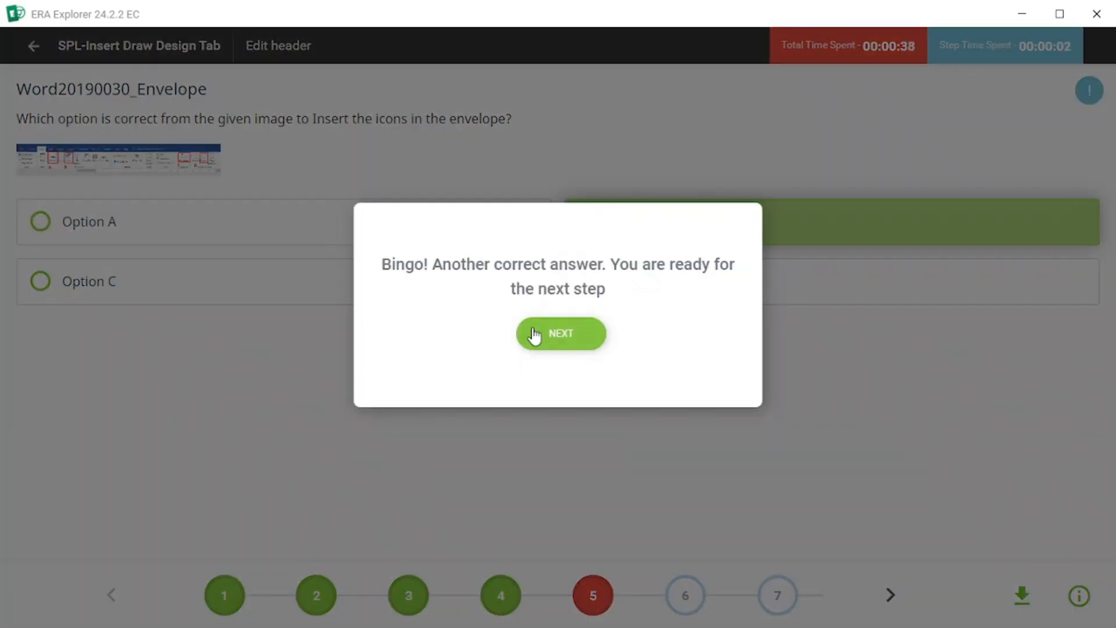
left_click(546, 330)
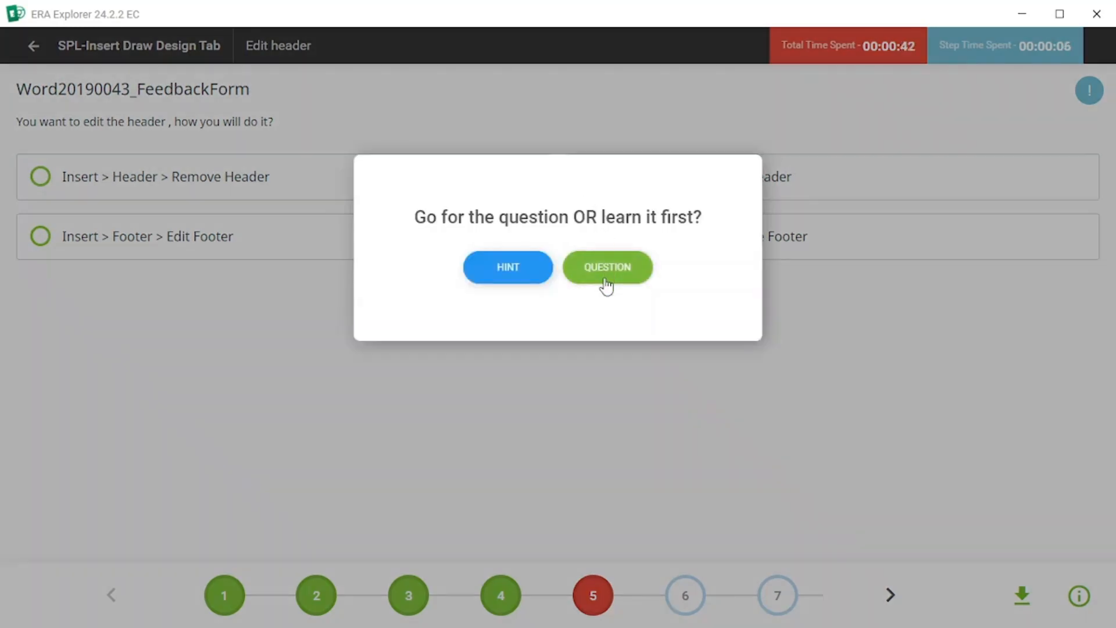
Answer the feedback form header question with Insert > Header > Edit Header, submit and continue.
left_click(605, 270)
left_click(589, 177)
left_click(613, 397)
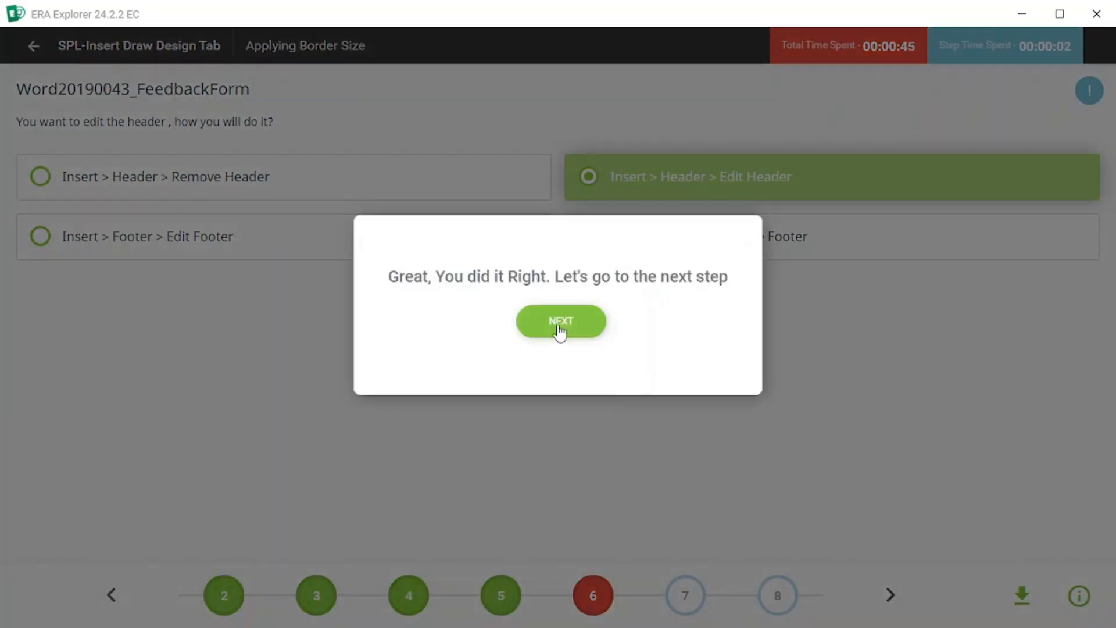
left_click(559, 326)
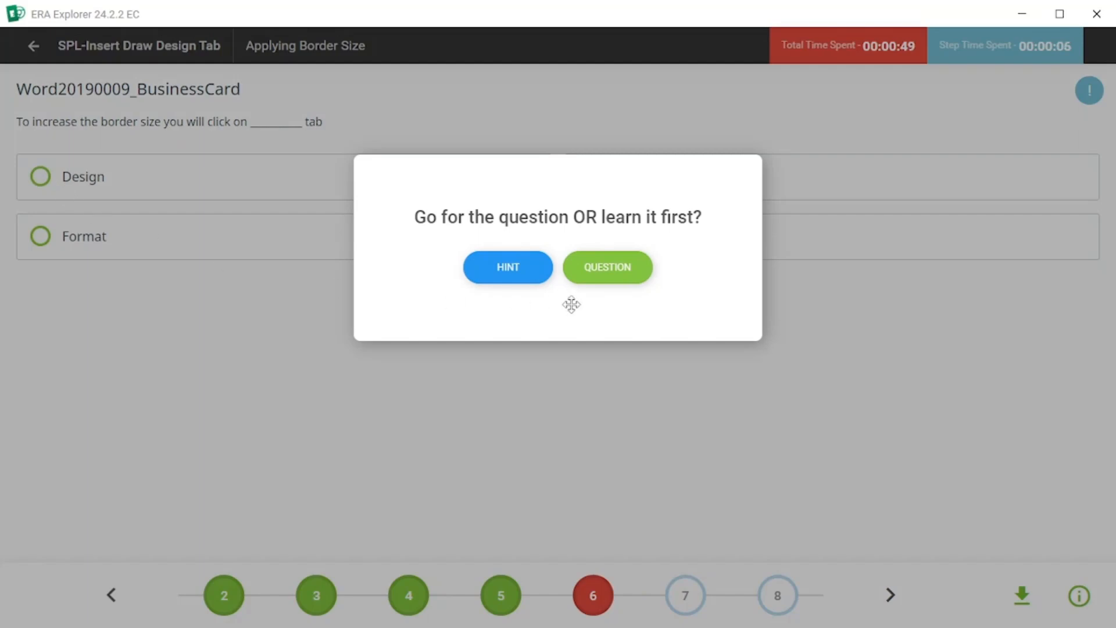
Answer the border size question with the Design tab, submit it and continue.
left_click(605, 269)
left_click(38, 185)
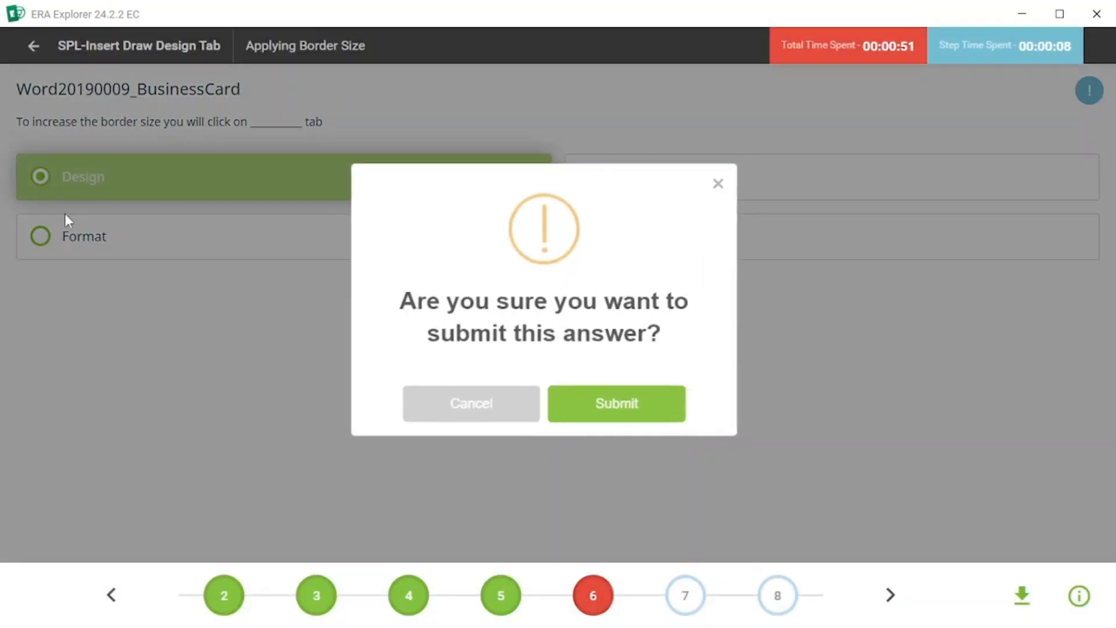
left_click(625, 417)
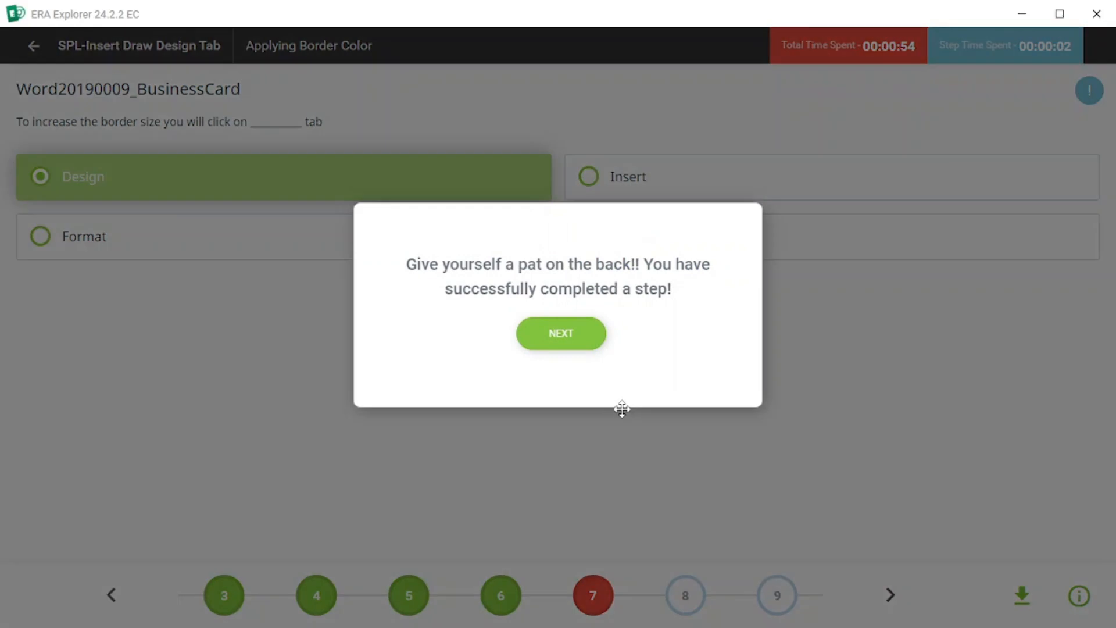
left_click(564, 346)
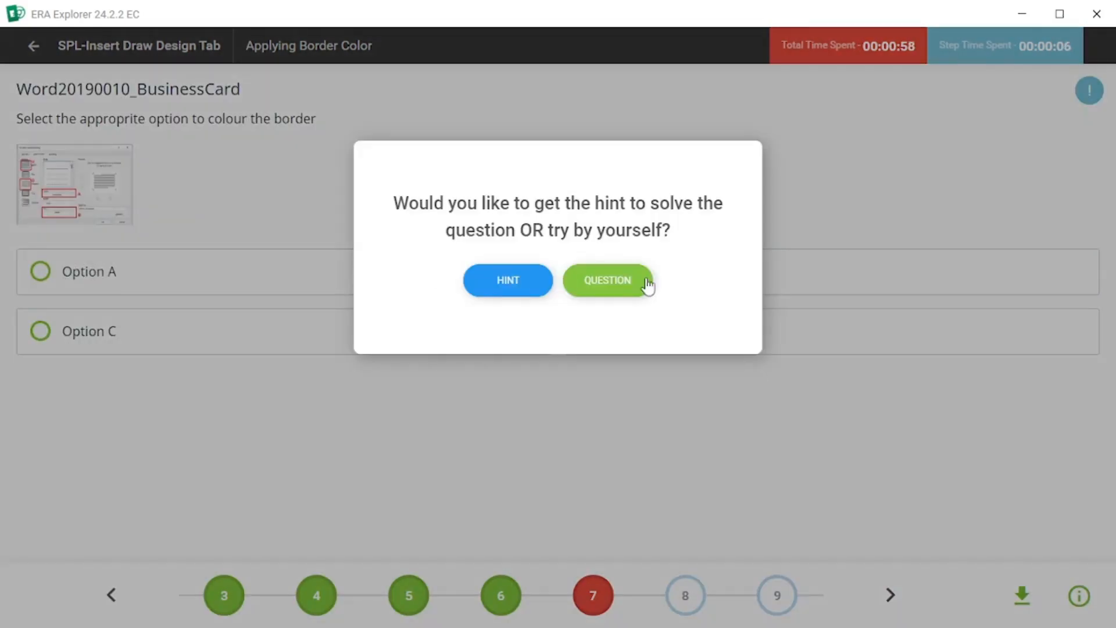
Answer the border colour question with Option A, submit it and continue.
left_click(644, 281)
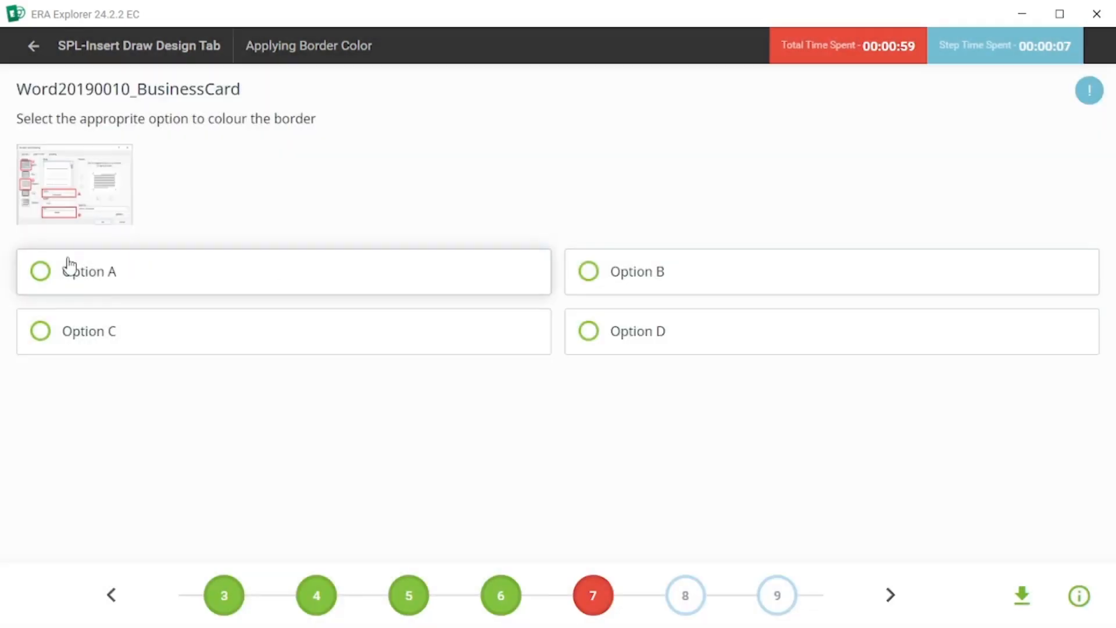
left_click(44, 278)
left_click(597, 398)
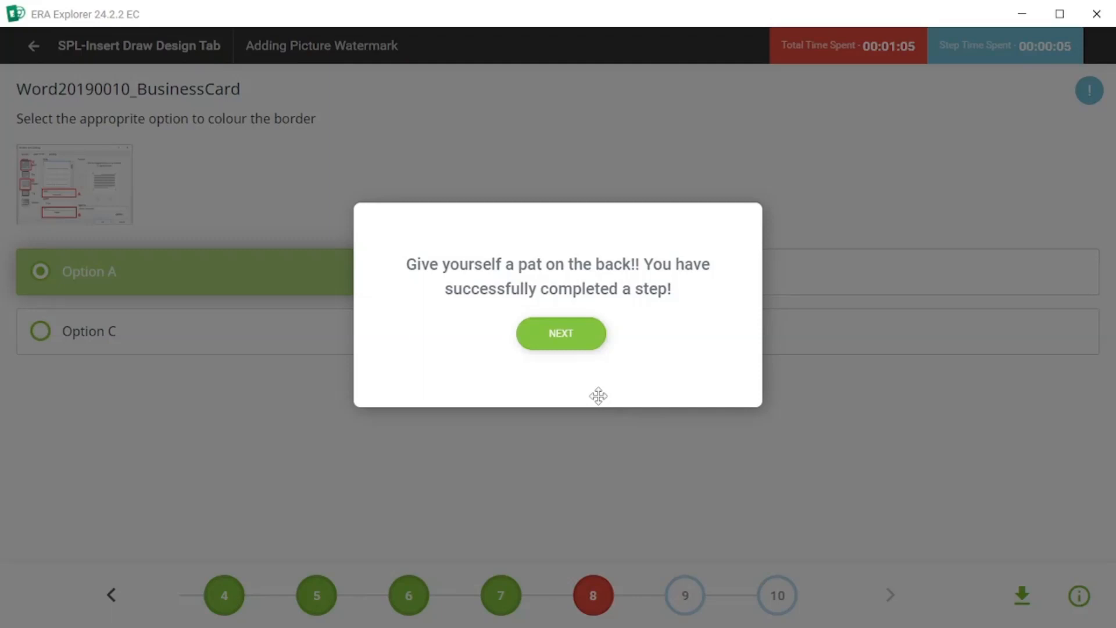
left_click(592, 339)
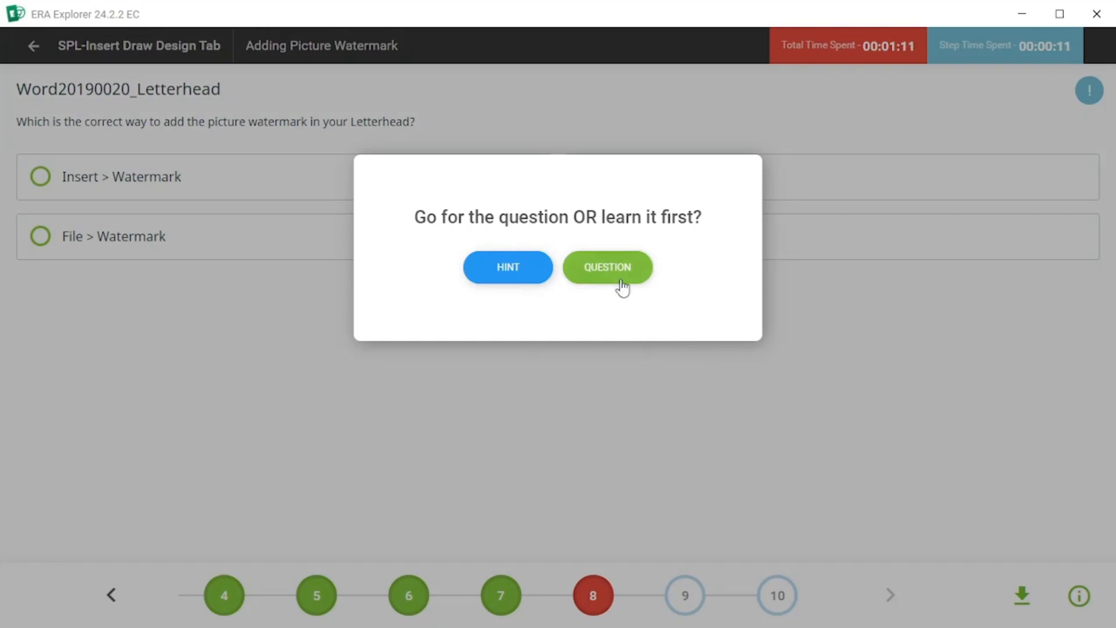
Answer the picture watermark question with Design > Watermark, submit it and continue.
left_click(623, 288)
left_click(584, 182)
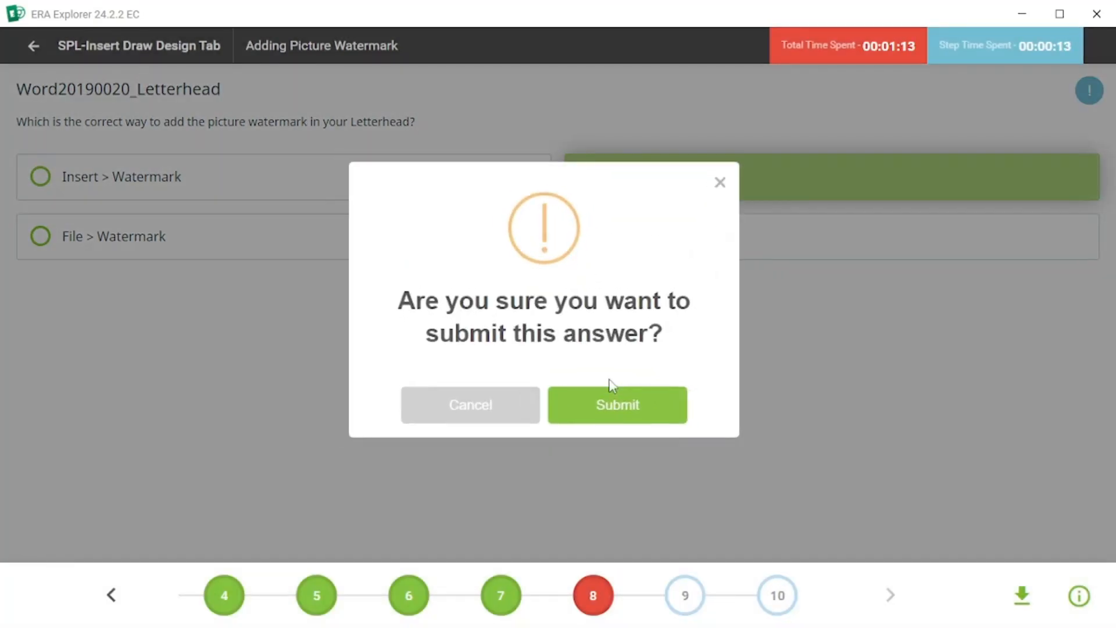
left_click(610, 404)
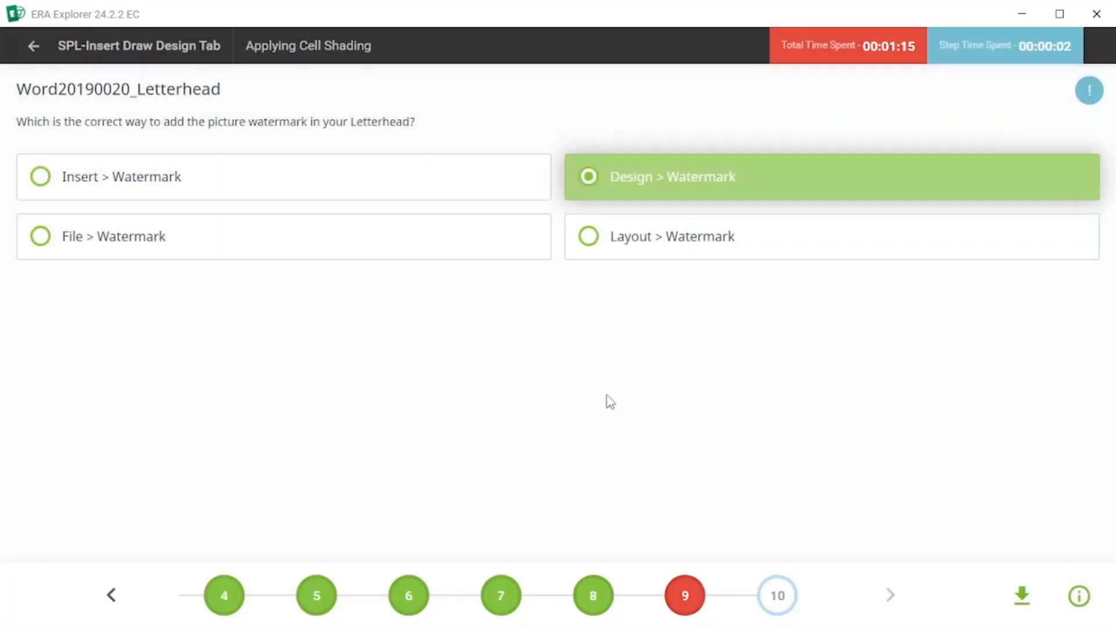
left_click(543, 318)
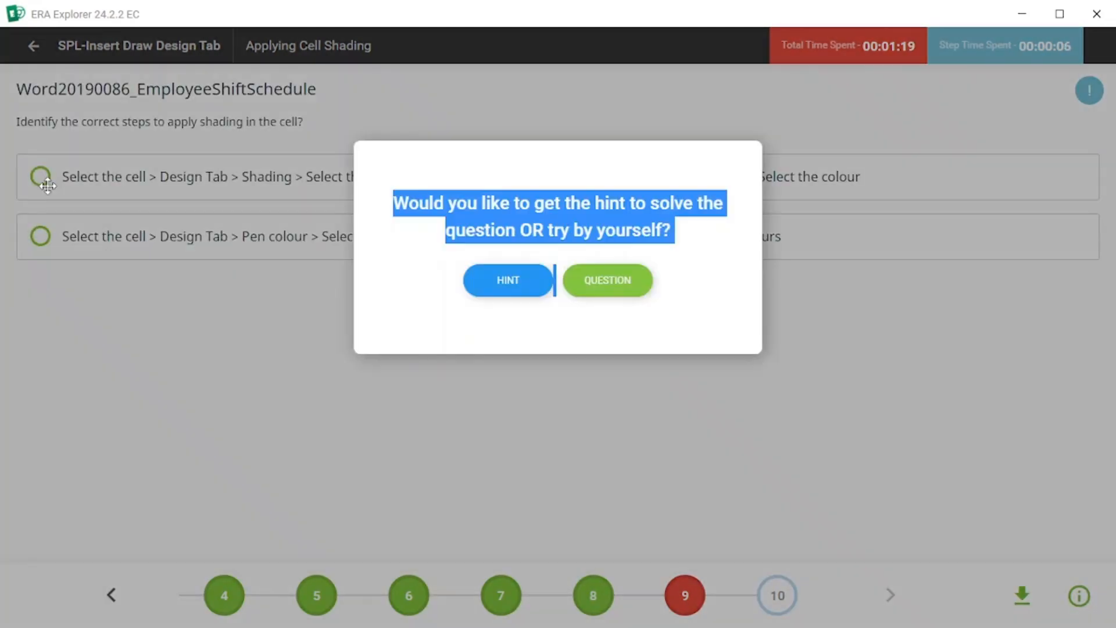
Answer the cell shading question with Select the cell > Design Tab > Shading > Select the colour, submit and continue.
left_click(633, 280)
left_click(46, 195)
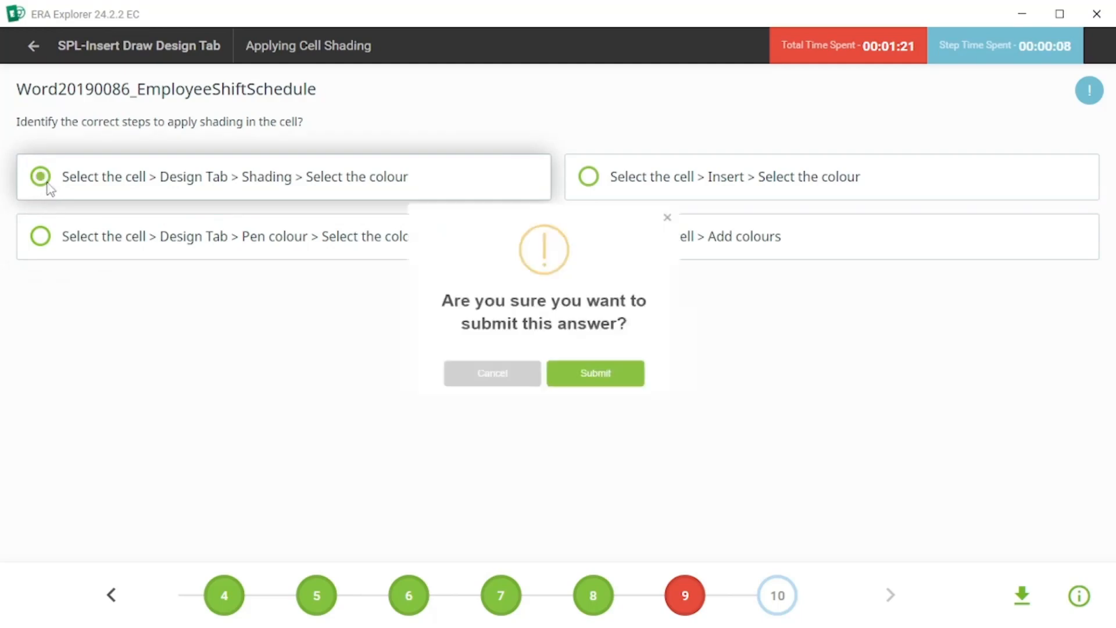
left_click(625, 387)
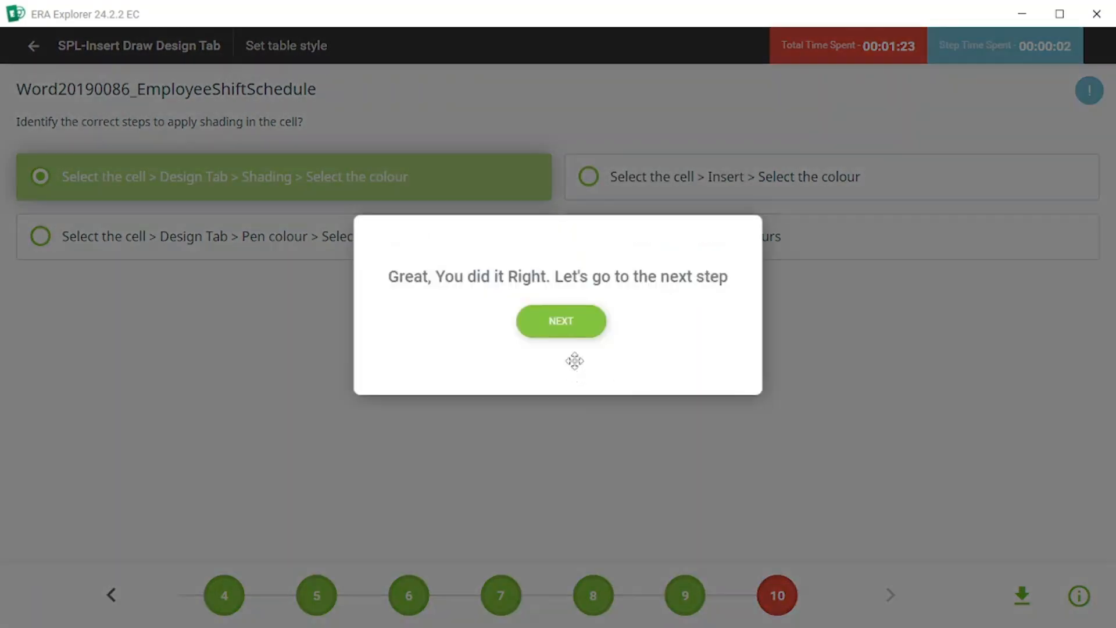
left_click(567, 325)
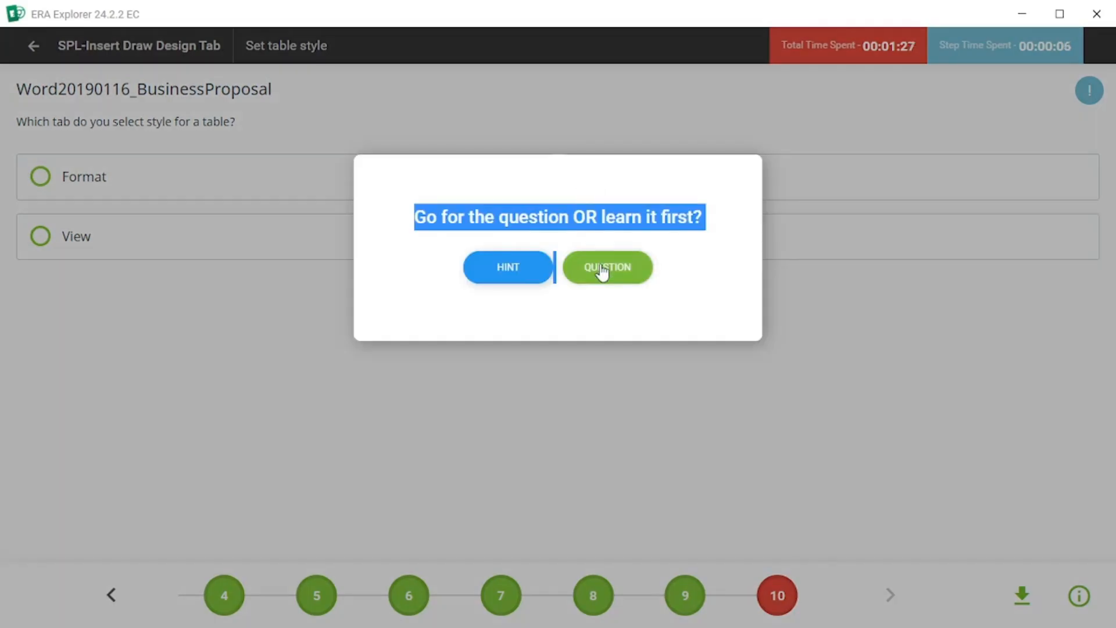
Answer the table style question with Design, submit it, confirm completion and return home.
left_click(600, 269)
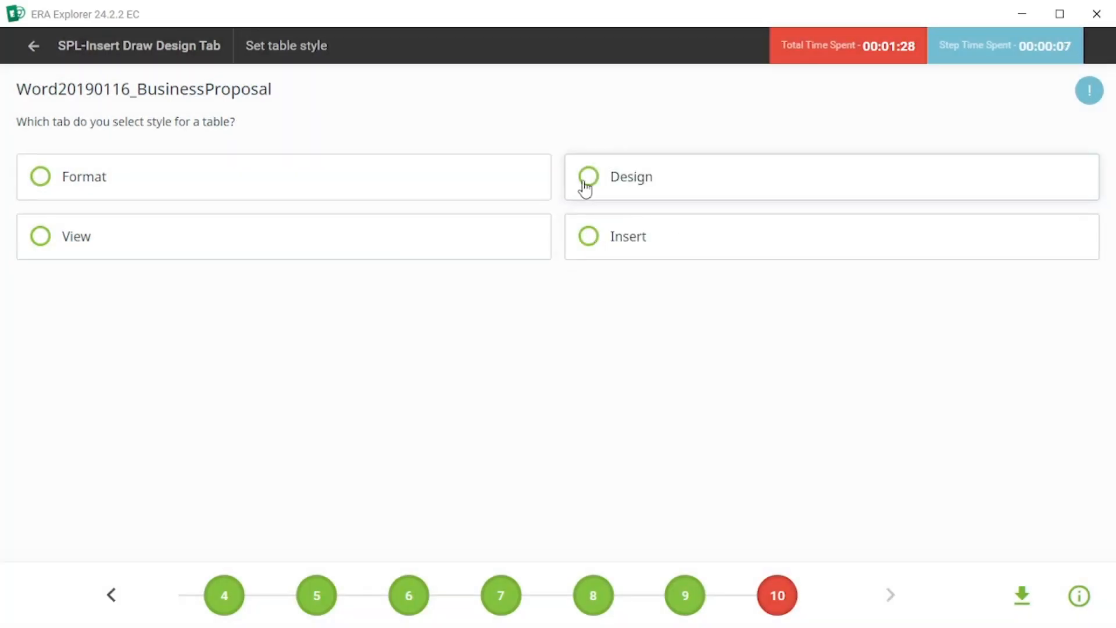
left_click(585, 187)
left_click(635, 419)
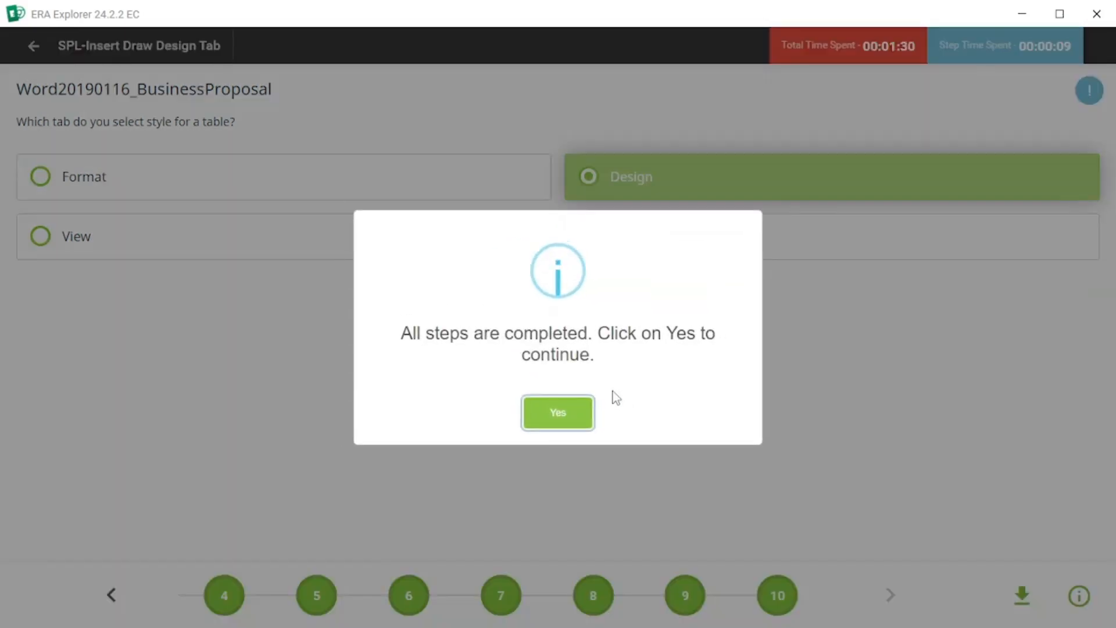
left_click(558, 423)
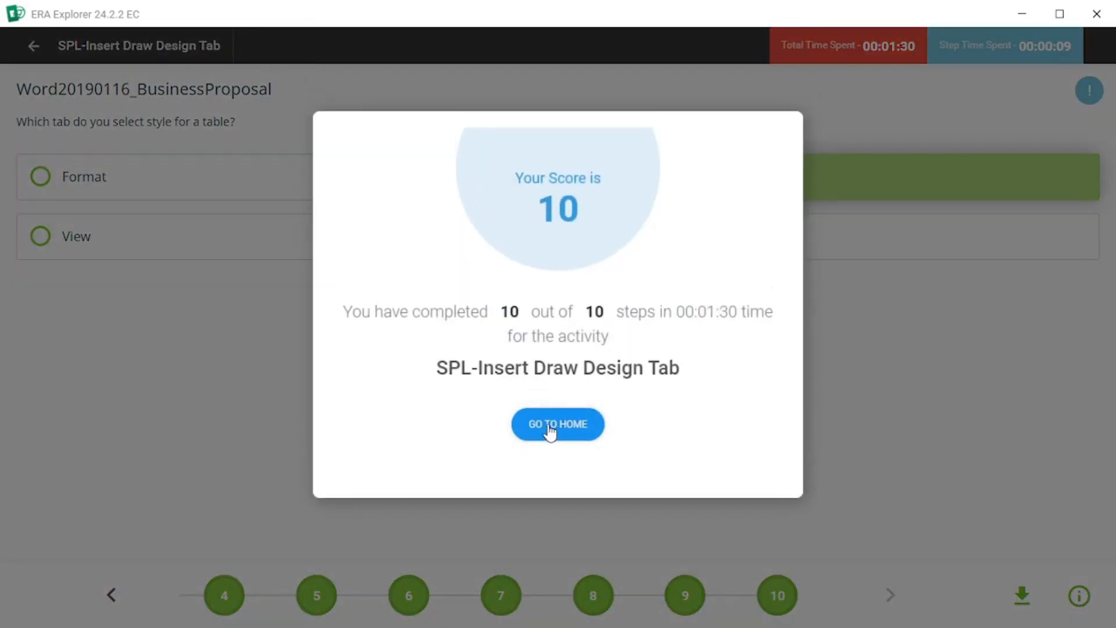
left_click(550, 428)
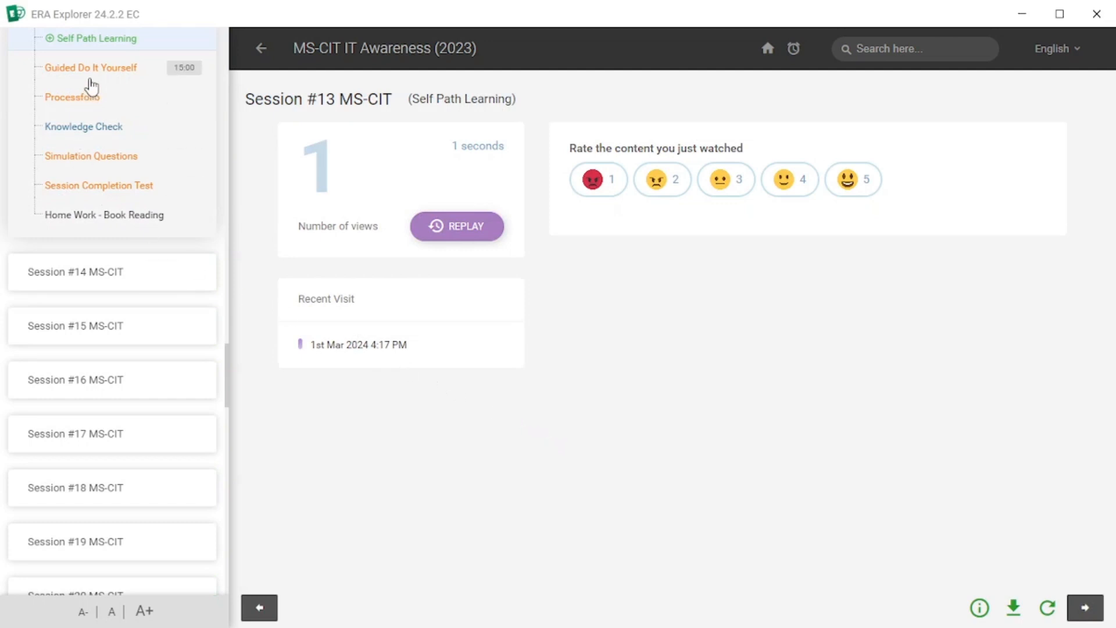
Open Session #13's Guided Do It Yourself activity and start the exam at the first question.
left_click(89, 75)
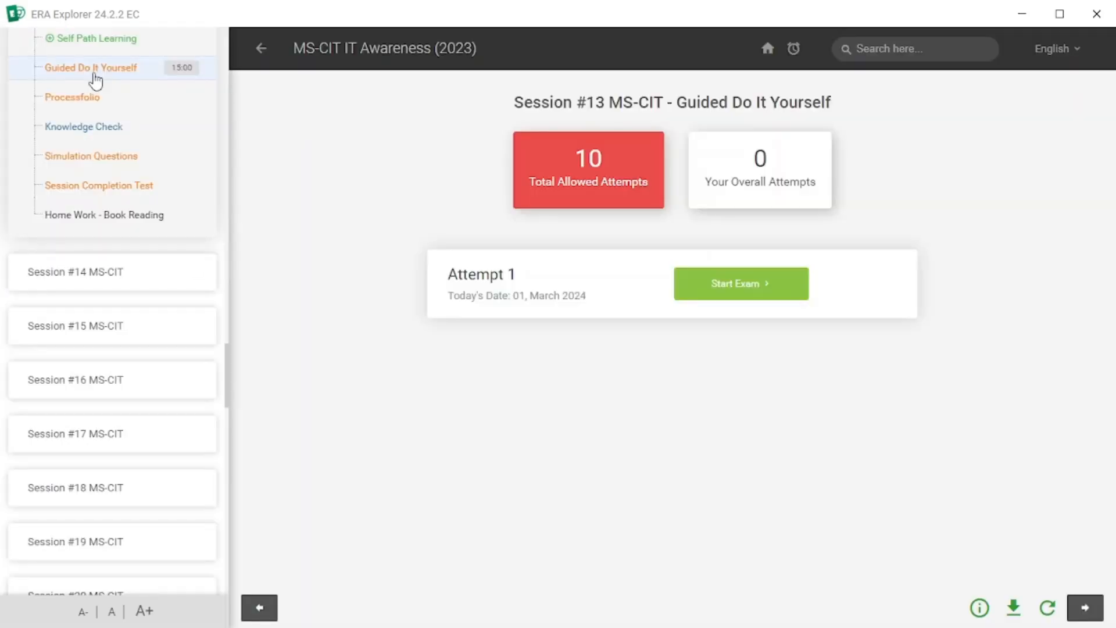
left_click(739, 293)
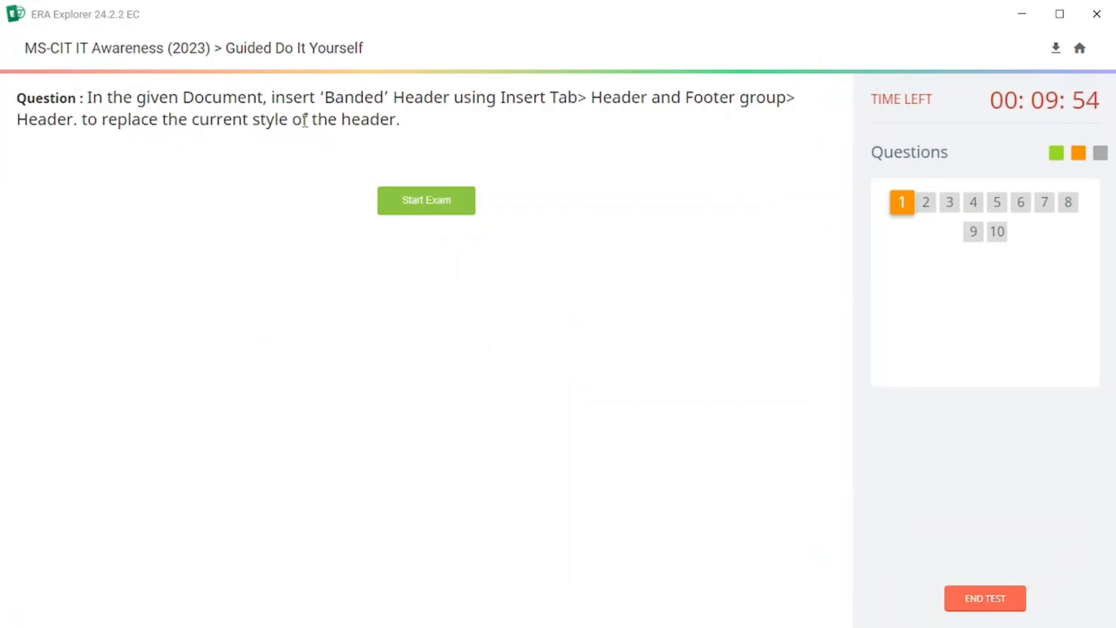
left_click(430, 209)
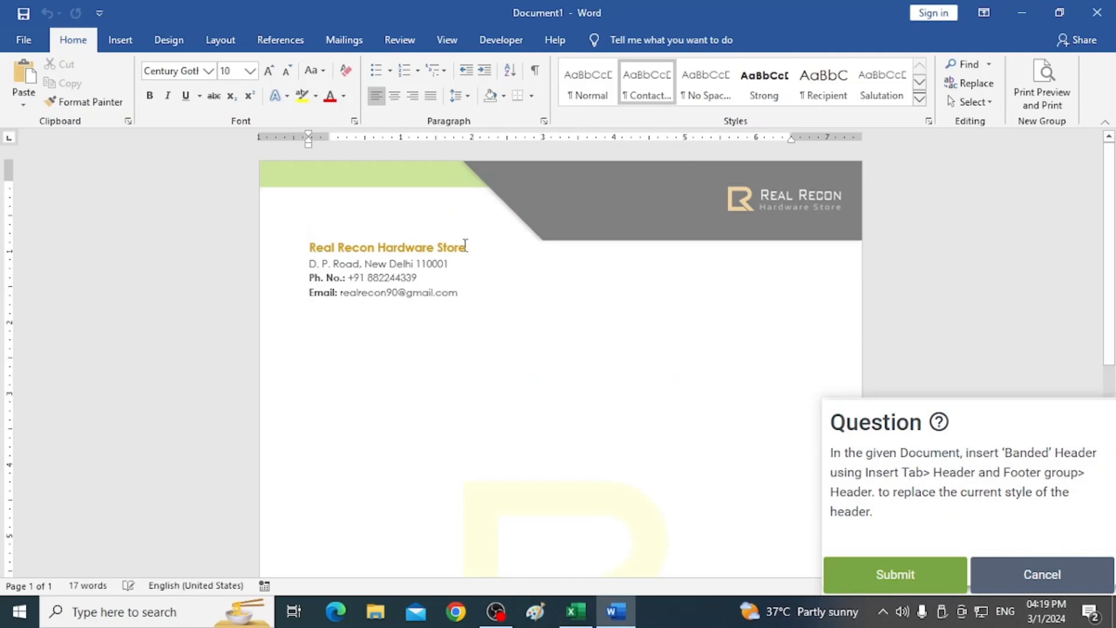
Insert the Banded built-in header into the letterhead document and submit the answer.
left_click(119, 44)
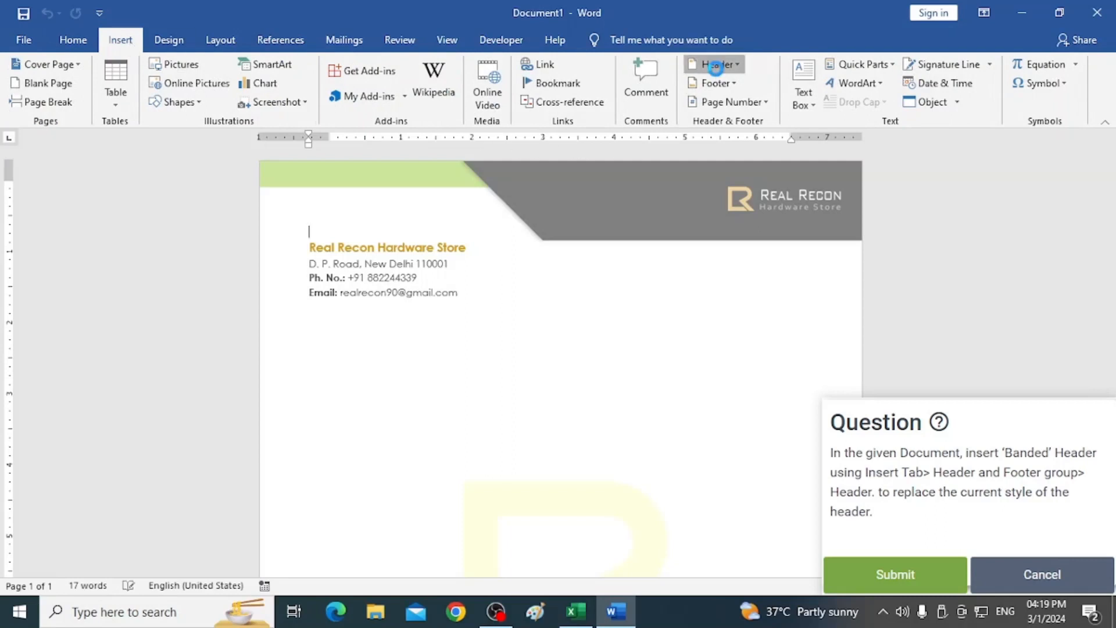
left_click(717, 65)
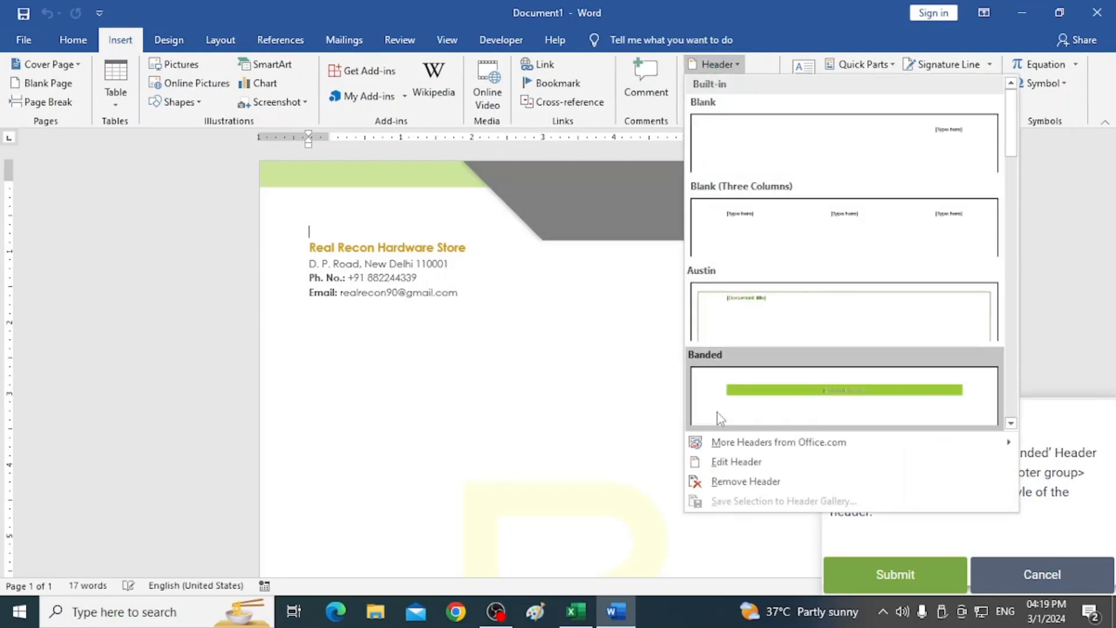
left_click(728, 397)
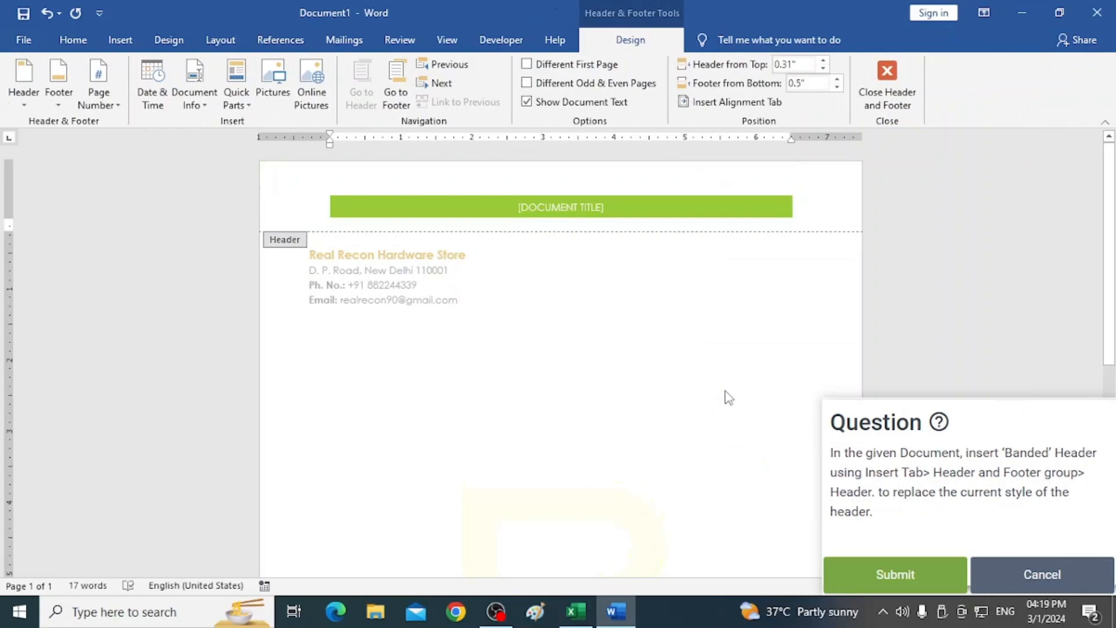
left_click(895, 575)
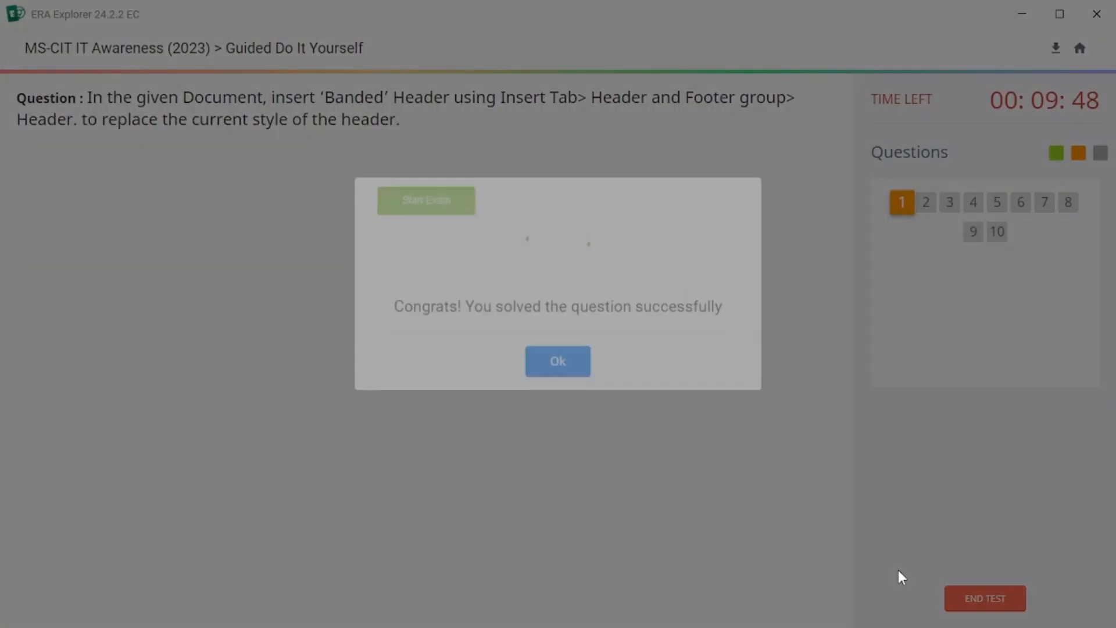
left_click(548, 386)
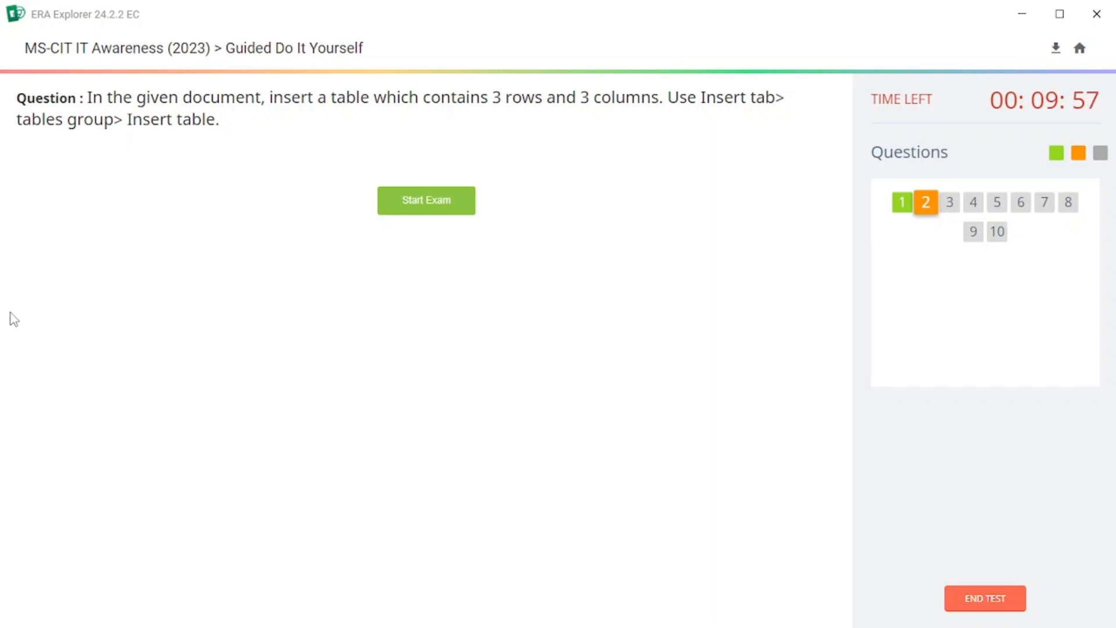
Start the next question and insert a table with 3 columns and 3 rows, then submit the answer.
left_click(420, 208)
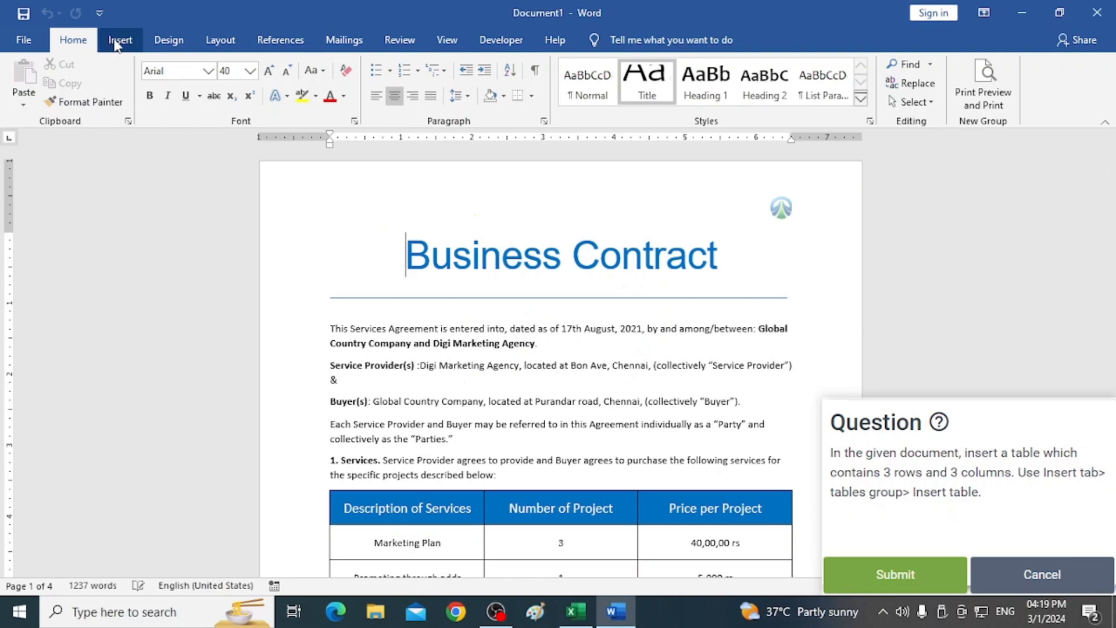
left_click(118, 41)
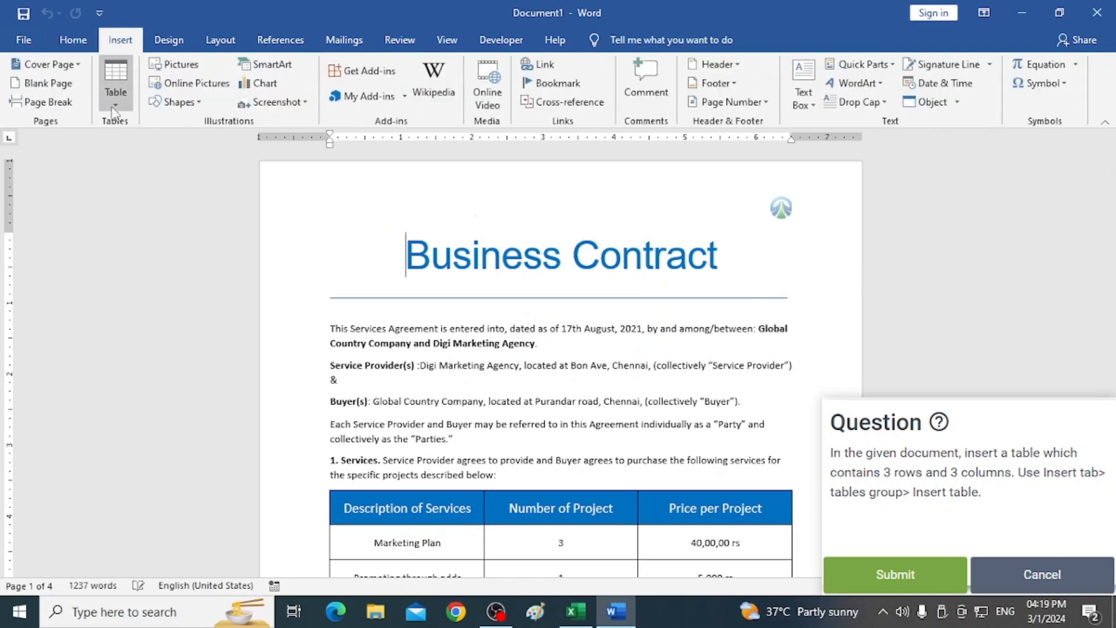
left_click(116, 105)
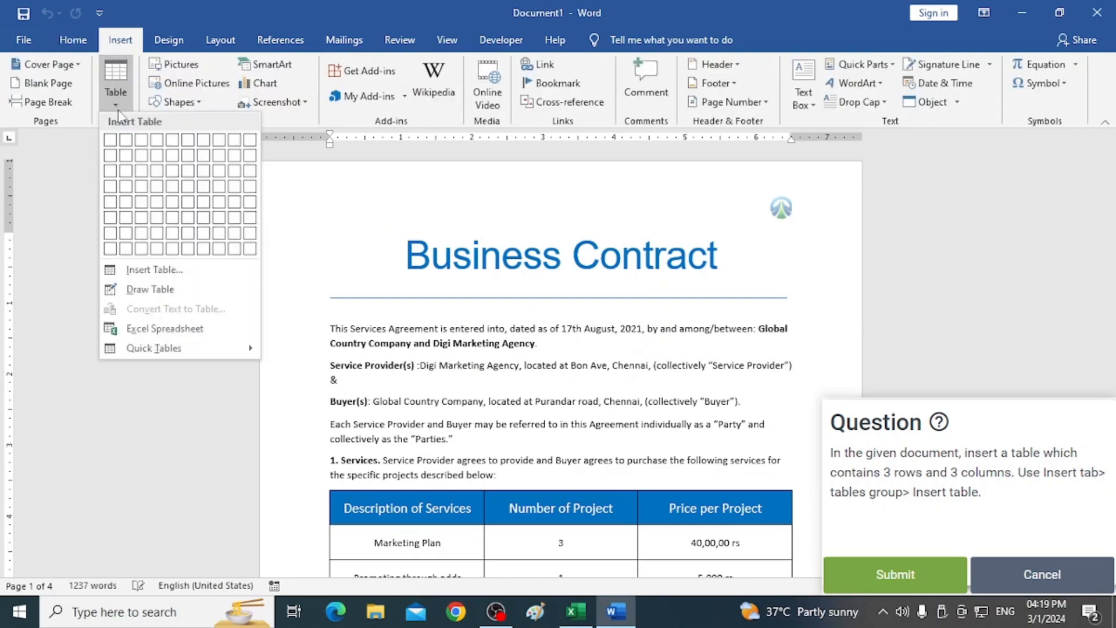
left_click(154, 270)
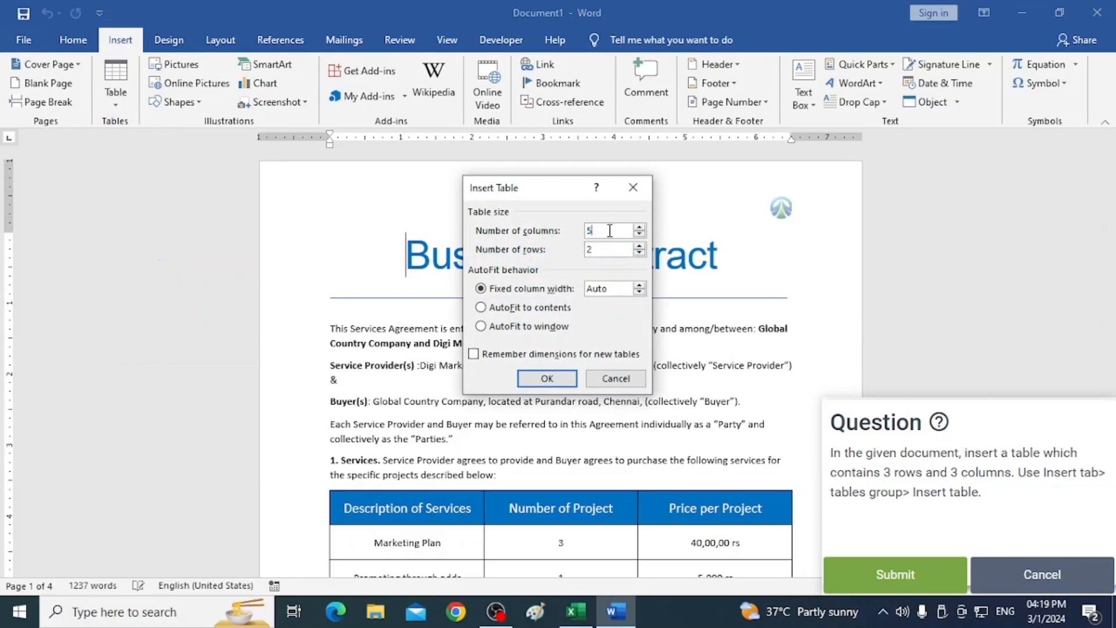
left_click(638, 245)
left_click(547, 379)
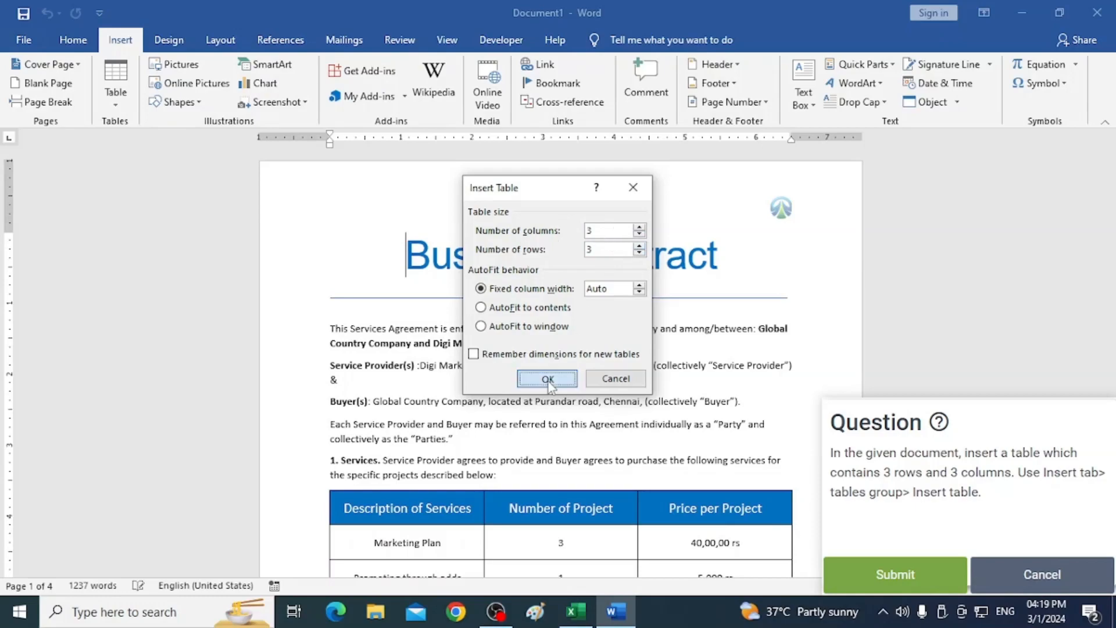
left_click(902, 567)
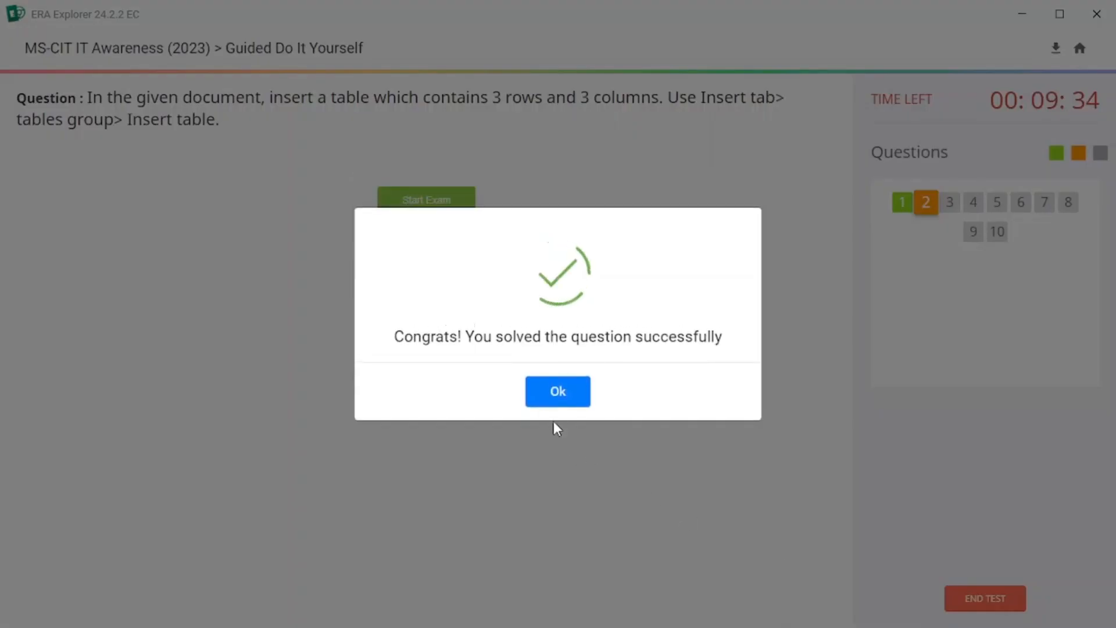
left_click(560, 393)
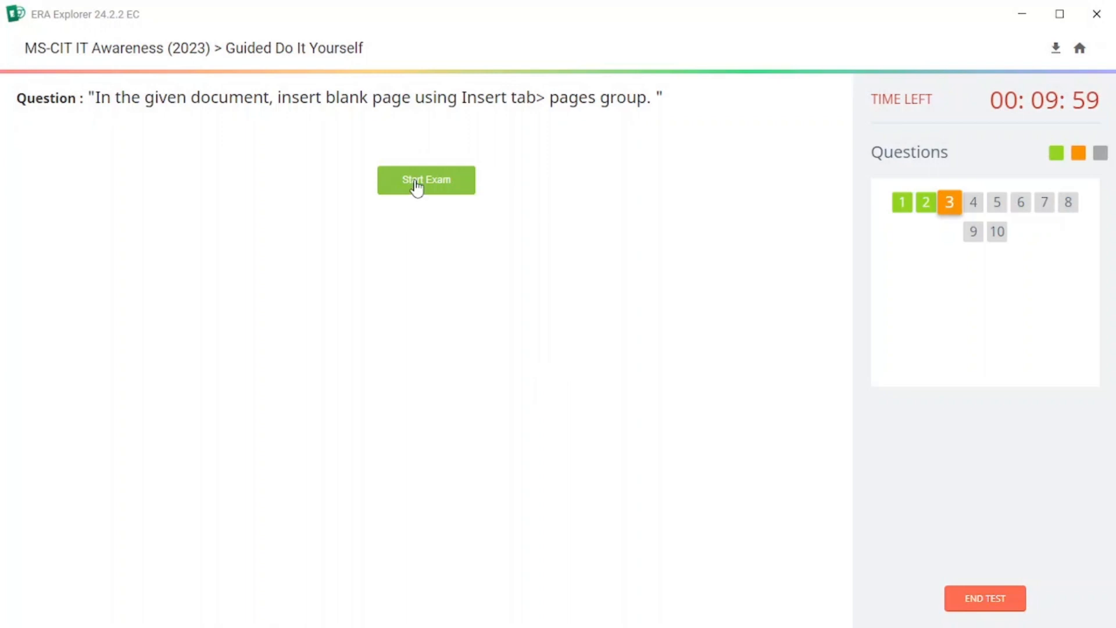
Start the next question, insert a blank page into the business proposal and submit the answer.
left_click(416, 184)
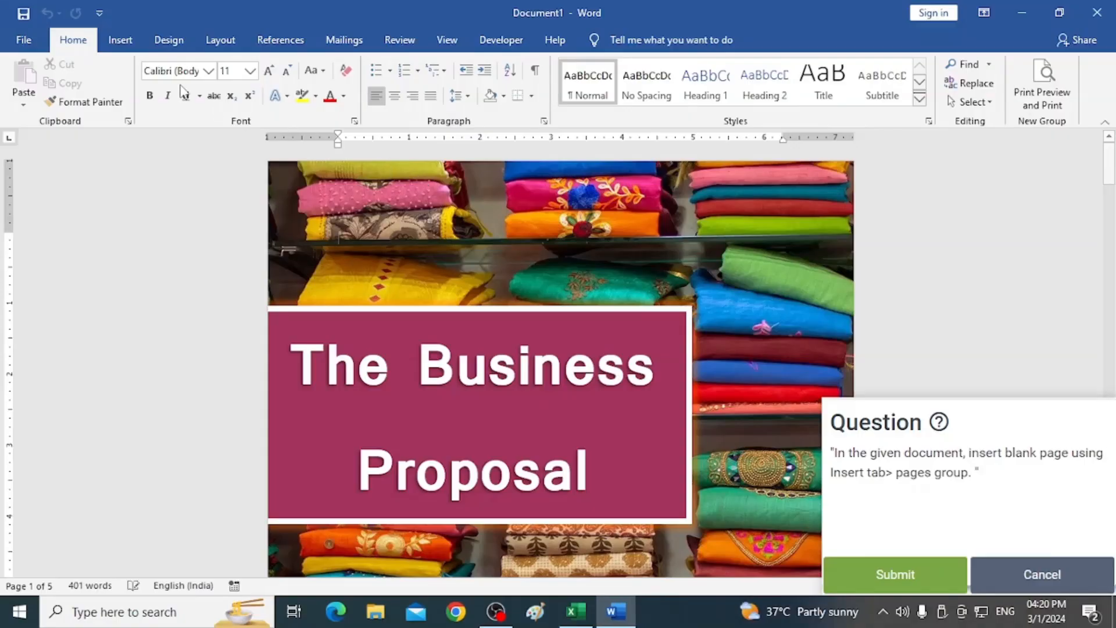
left_click(124, 46)
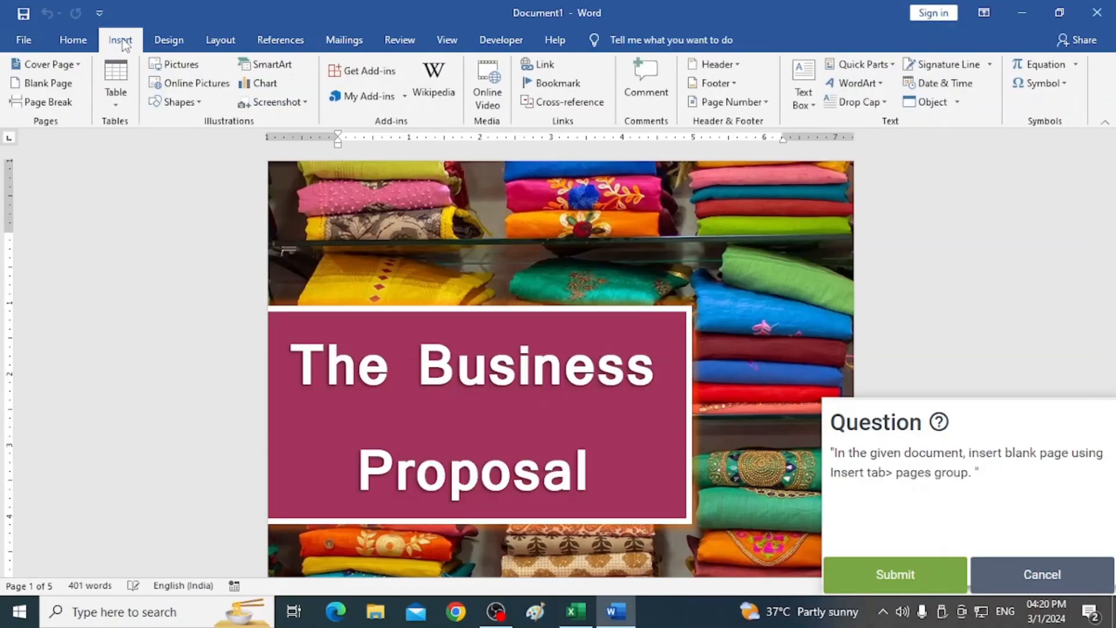
left_click(49, 86)
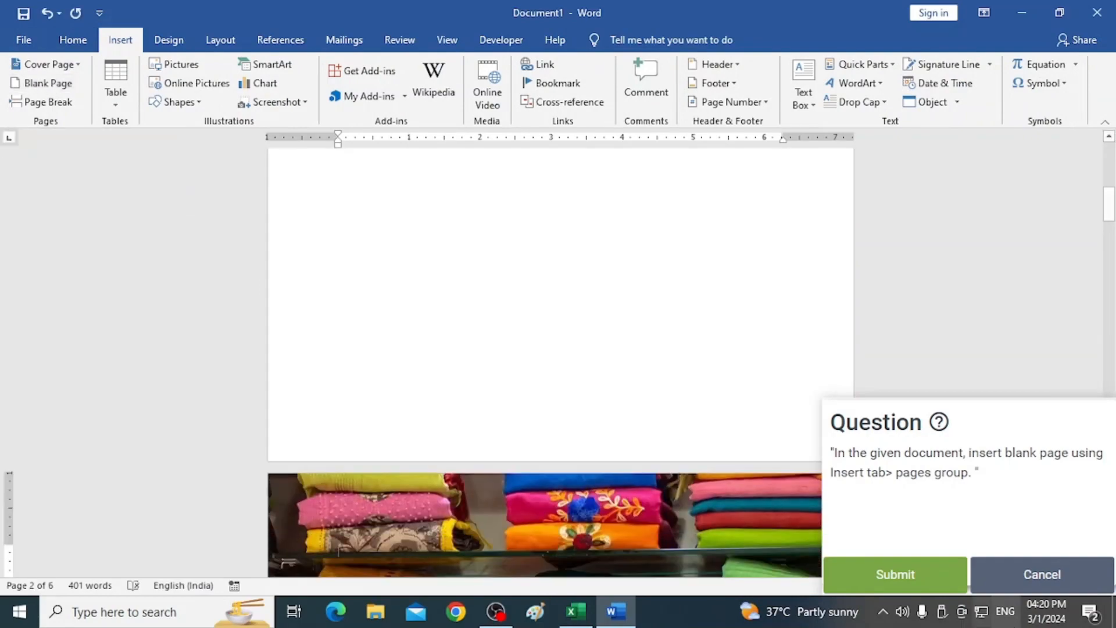
left_click(907, 578)
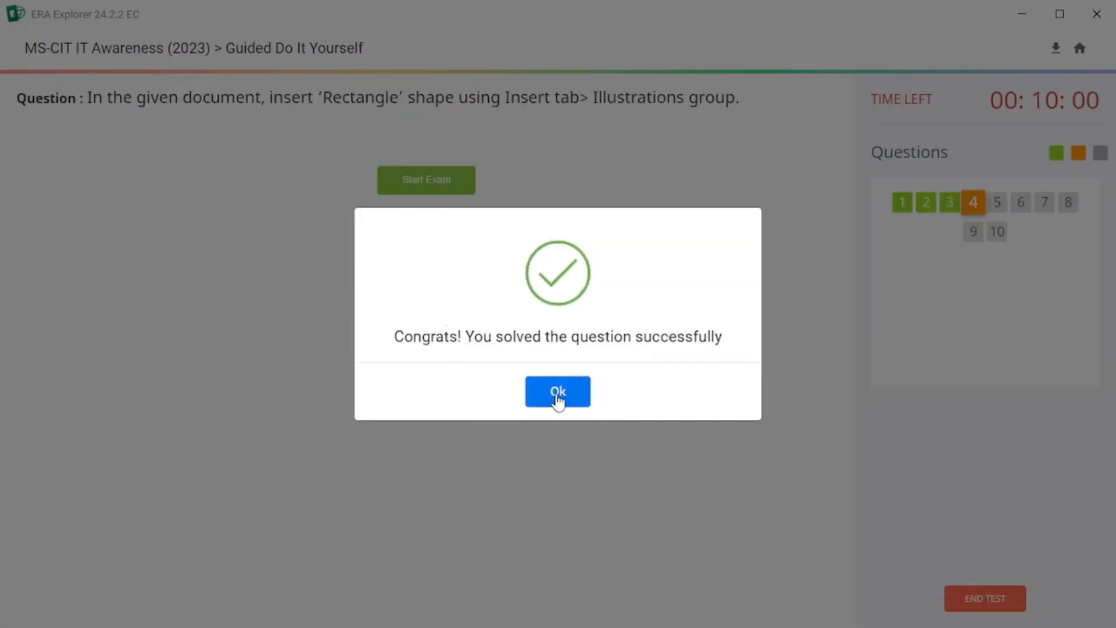
left_click(557, 396)
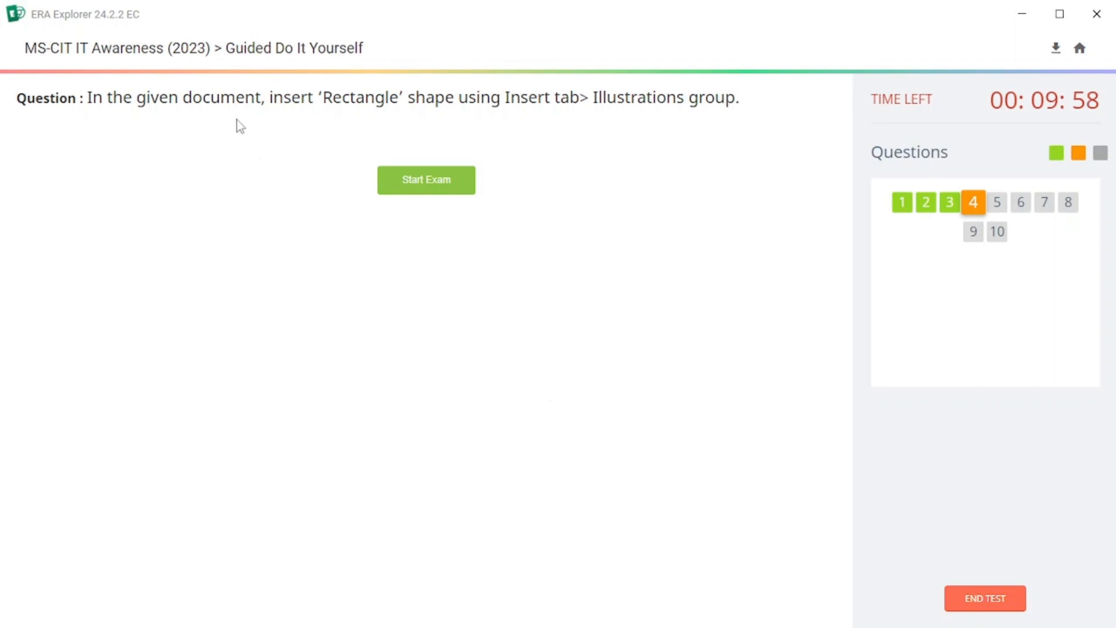
Start the next question, draw a Rectangle shape near the top of the page and submit the answer.
left_click(426, 190)
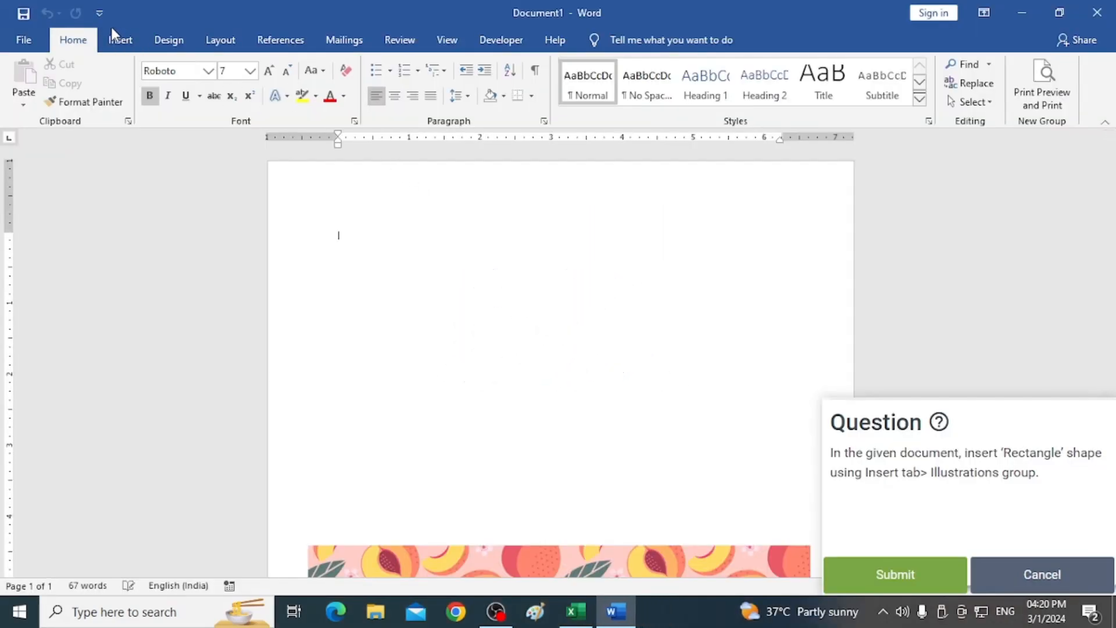
left_click(116, 45)
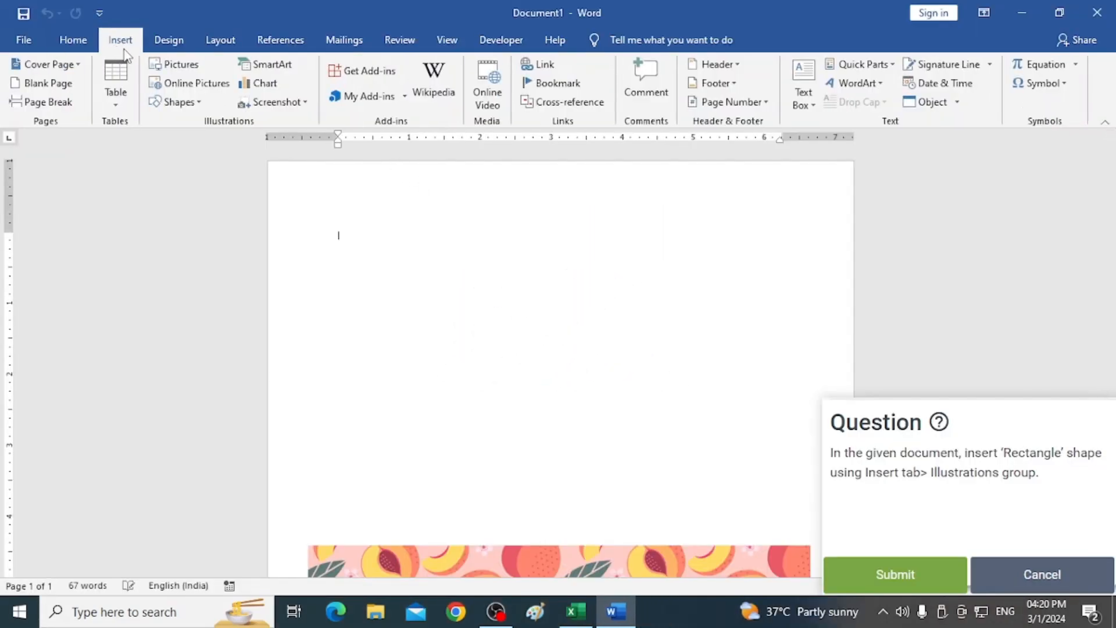
left_click(186, 103)
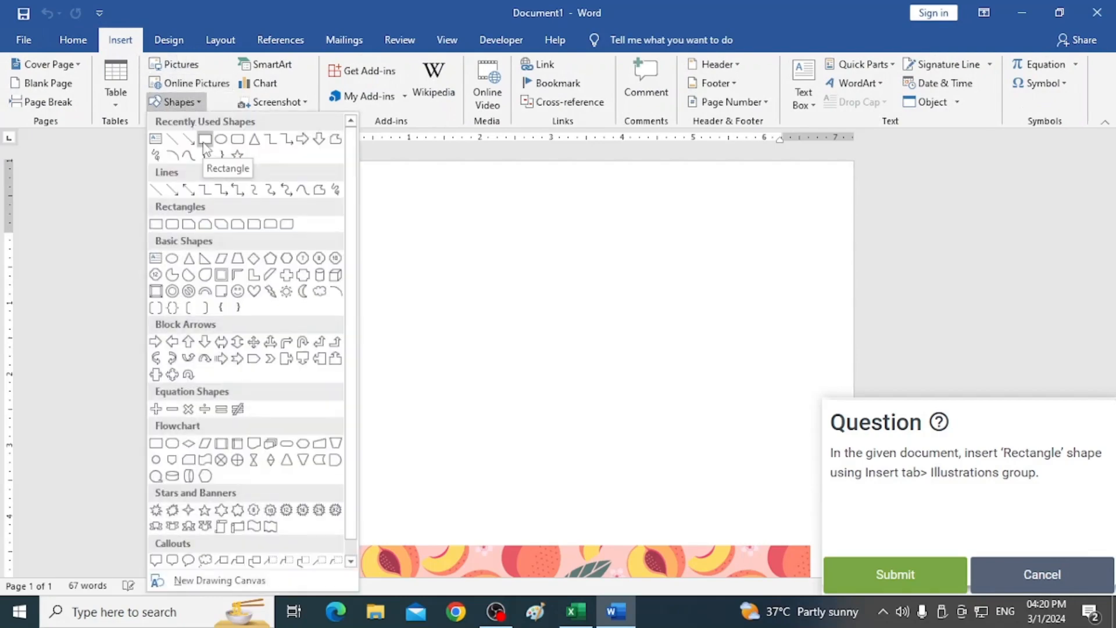
left_click(204, 141)
left_click_drag(355, 236, 616, 370)
left_click(743, 482)
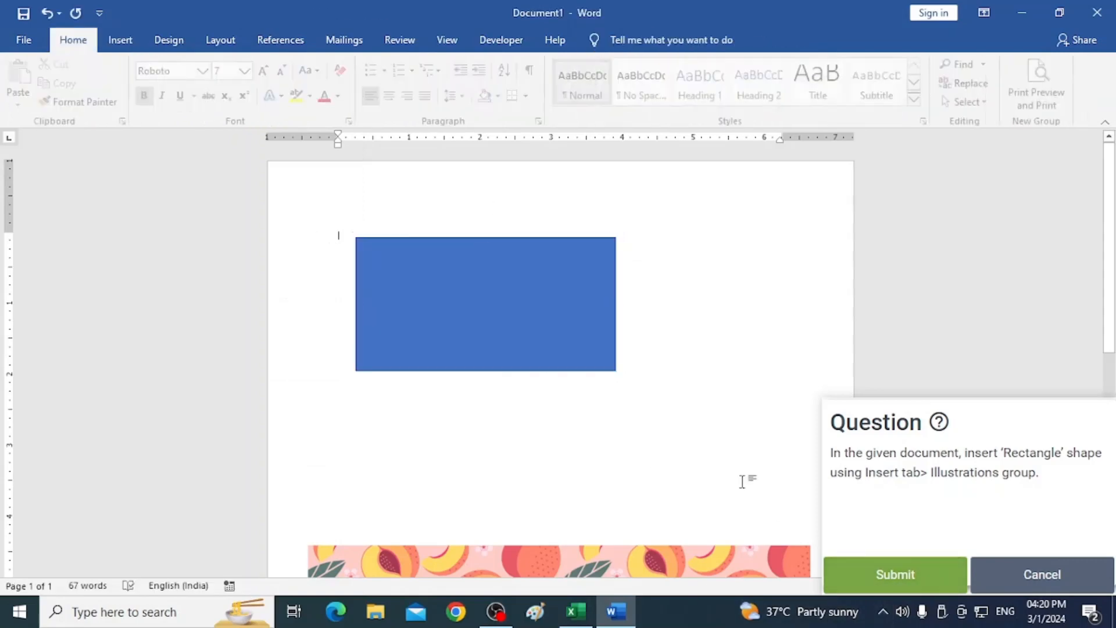
left_click(914, 576)
left_click(574, 387)
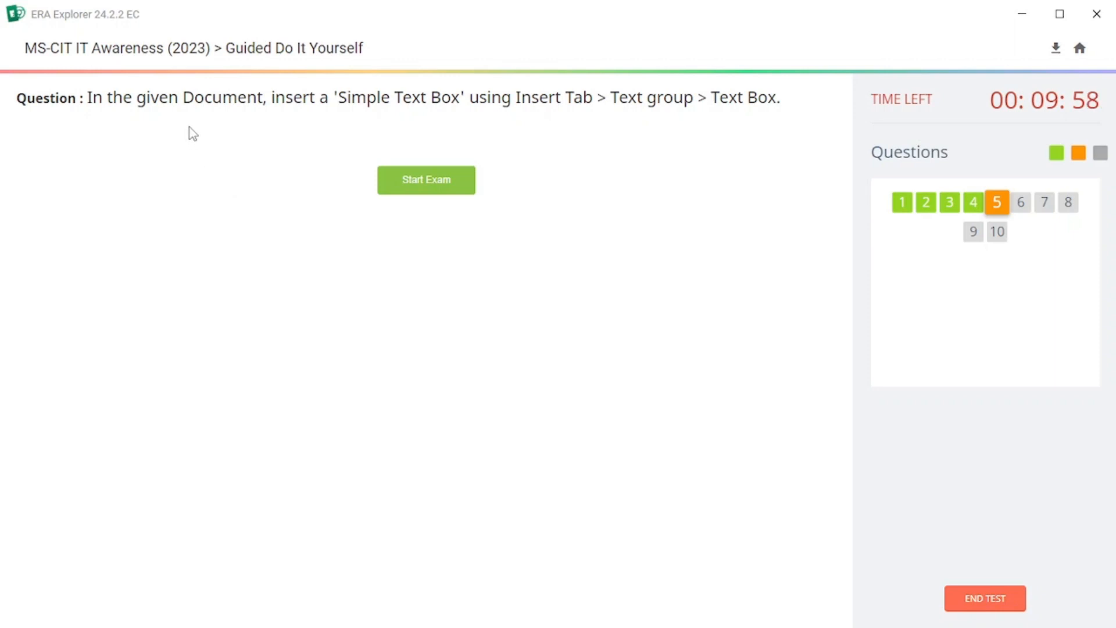
Start the question, insert a Simple Text Box into the letterhead document and submit the answer.
left_click(447, 191)
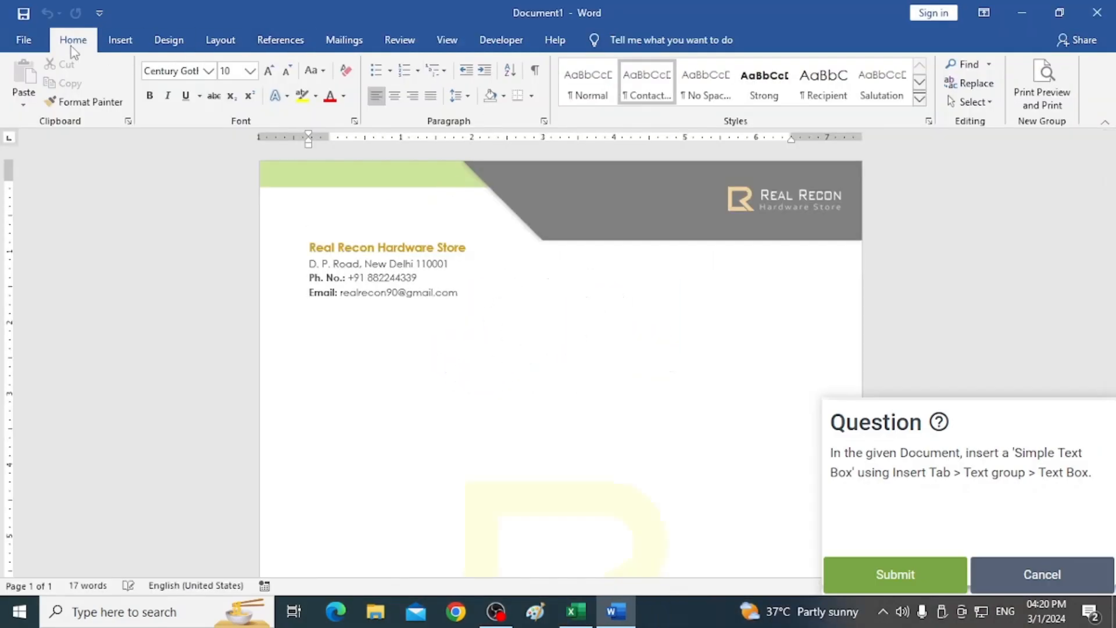
left_click(126, 43)
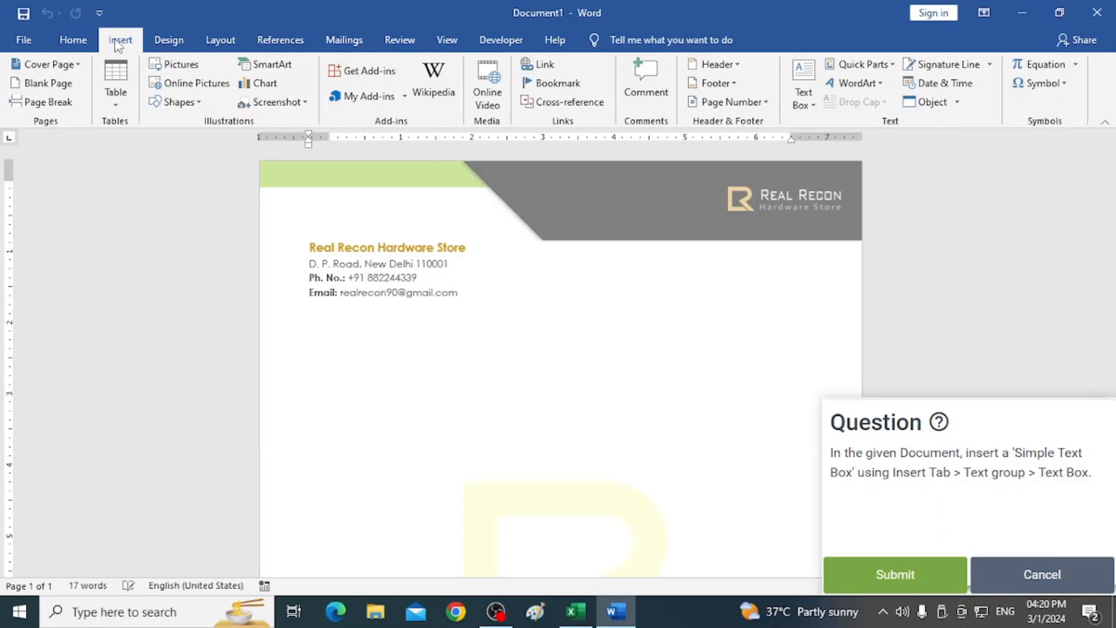
left_click(802, 104)
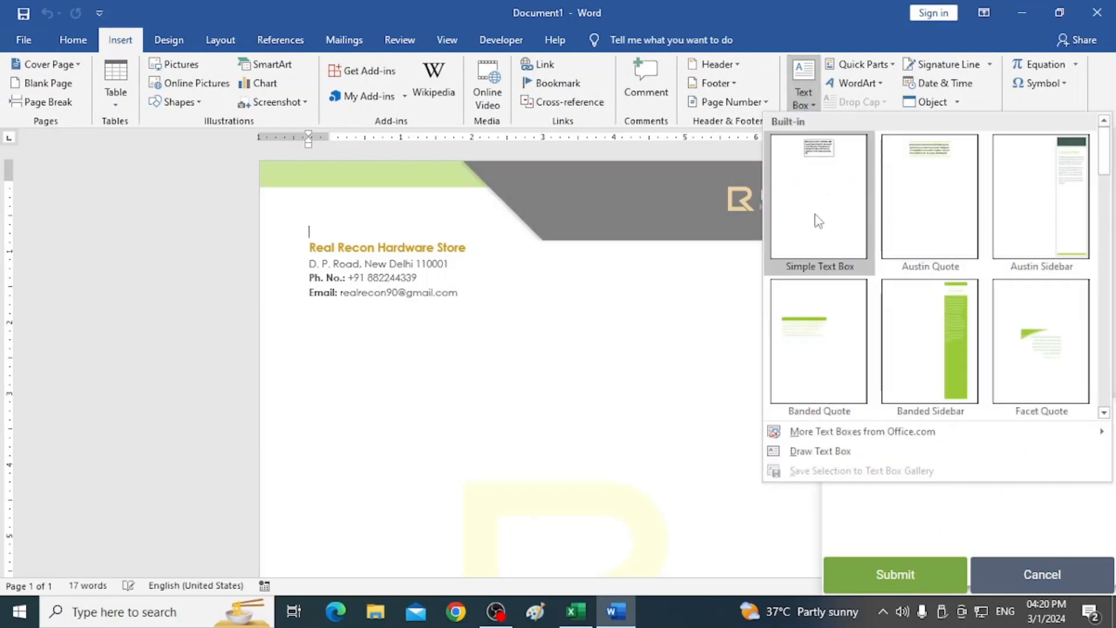
left_click(816, 218)
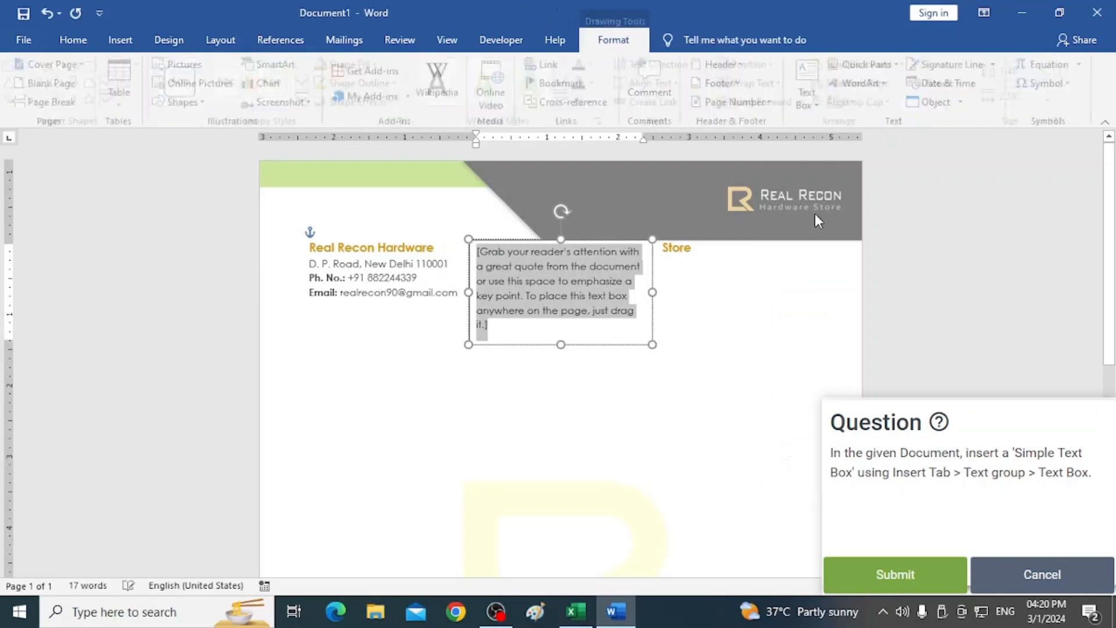
left_click(749, 404)
left_click(895, 574)
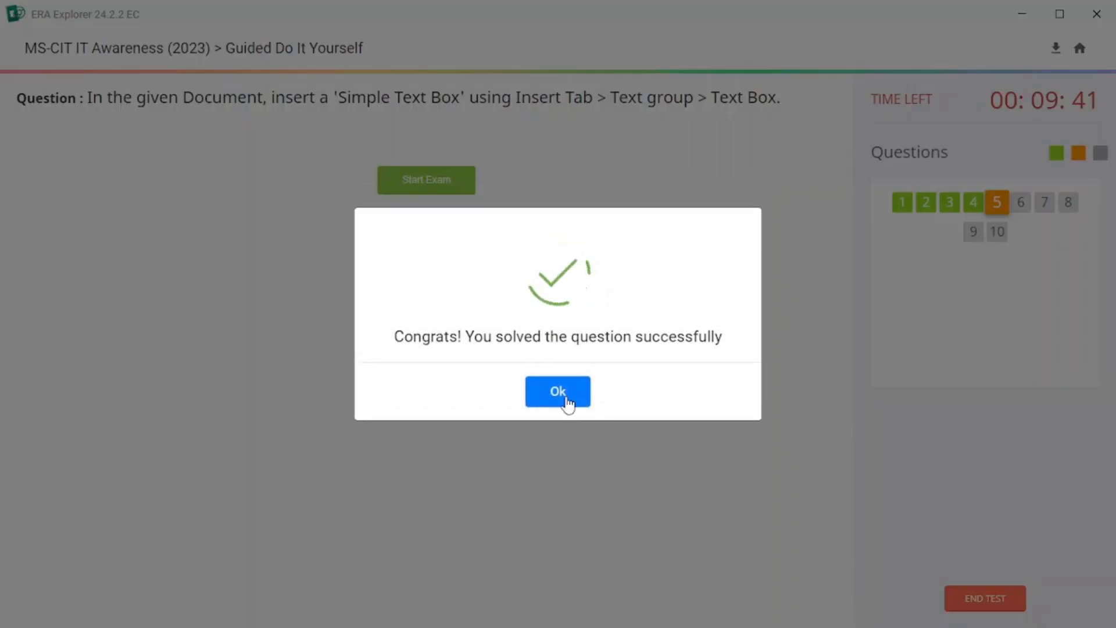
Start the next question, launch Word and create a new blank document.
left_click(568, 402)
left_click(398, 202)
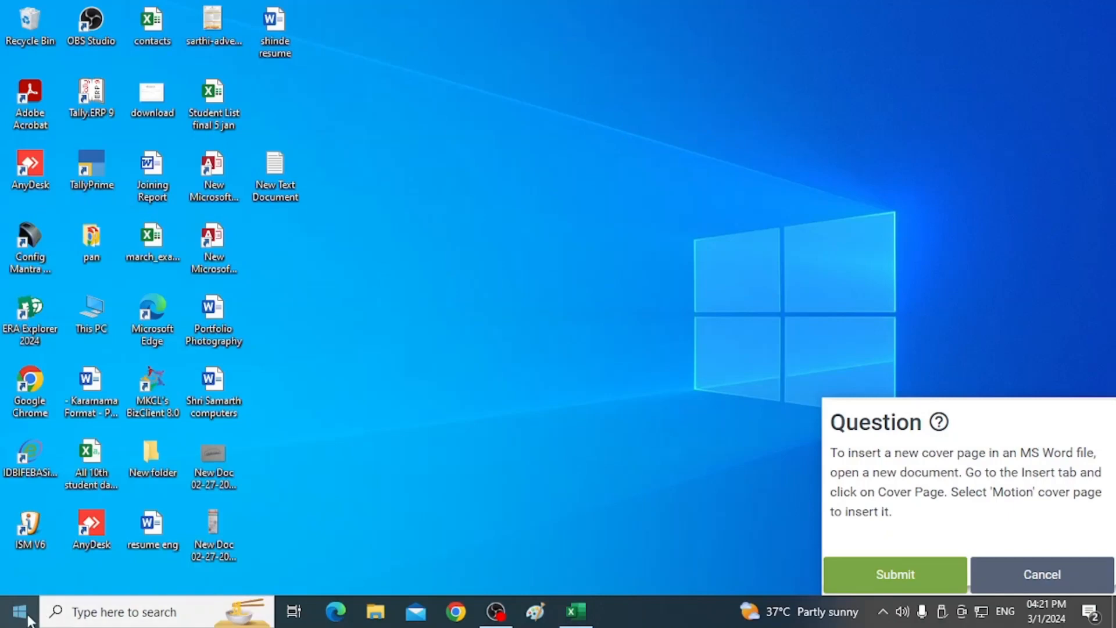
left_click(27, 617)
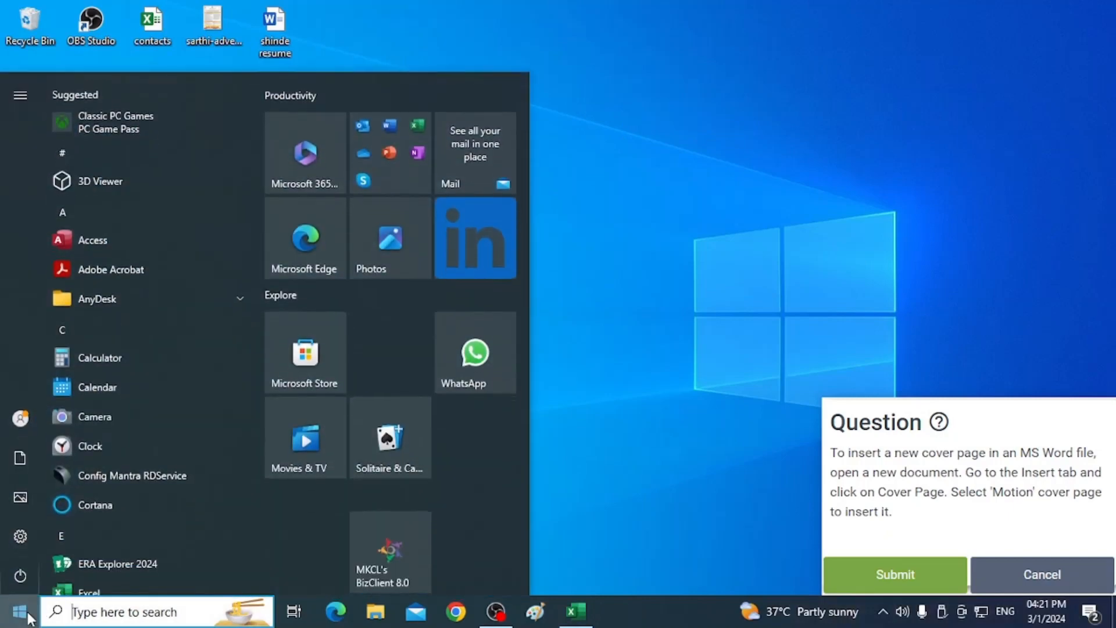
type("w")
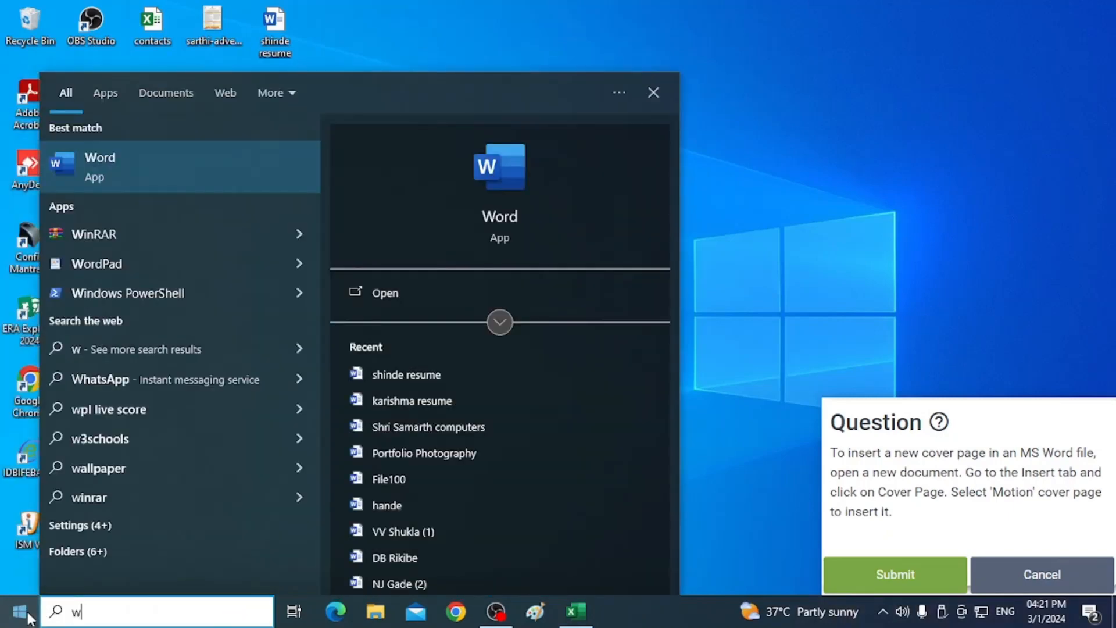
left_click(105, 170)
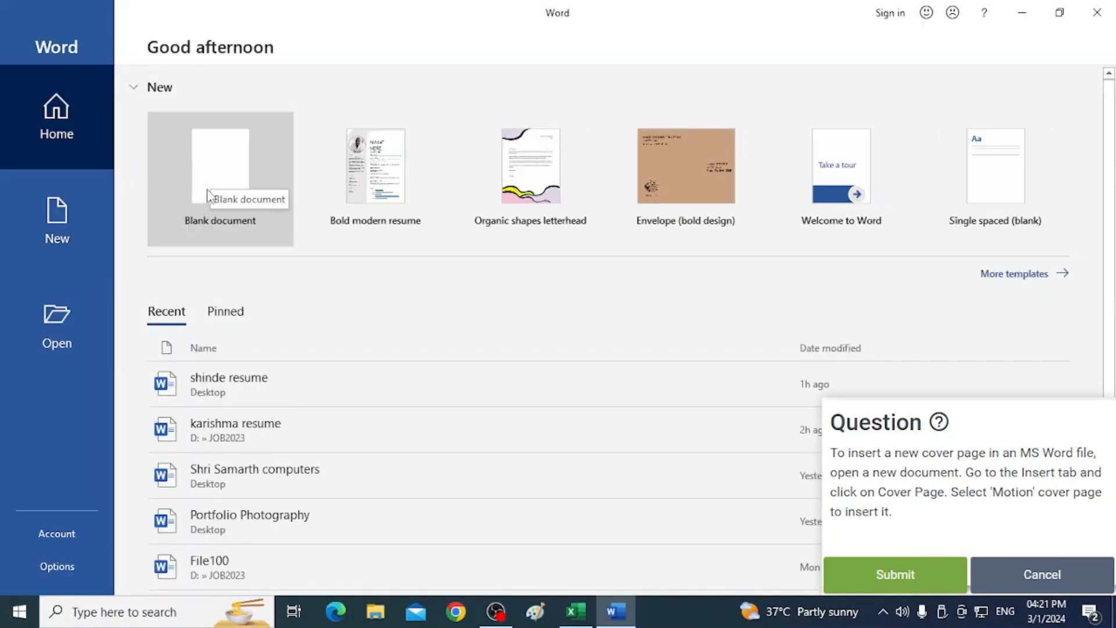
left_click(210, 195)
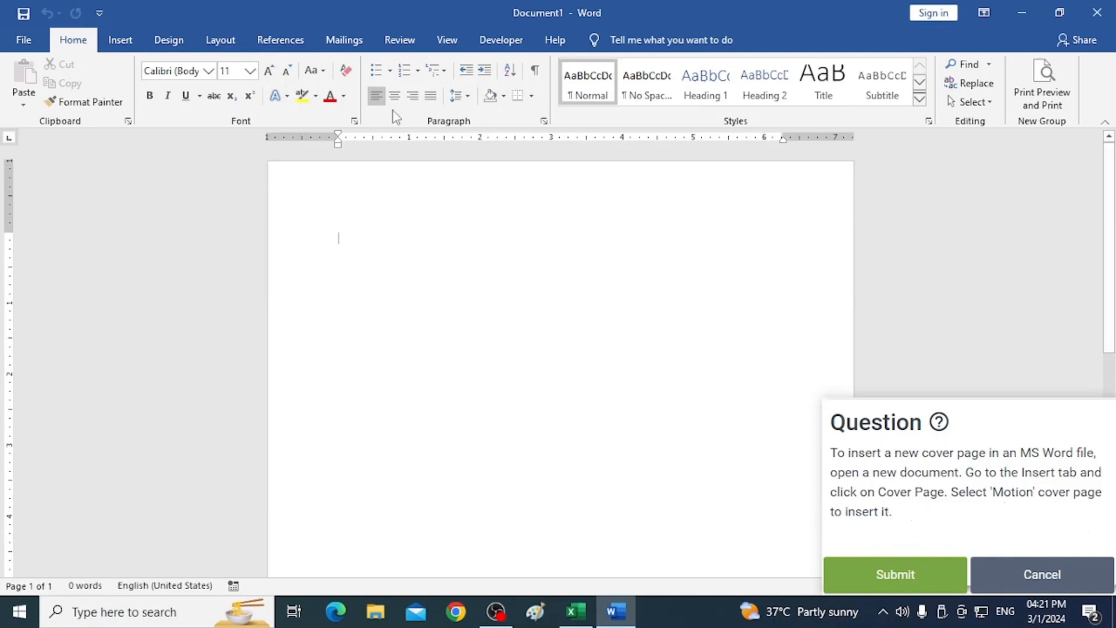
Insert the Motion cover page into the blank document and submit the answer.
left_click(114, 45)
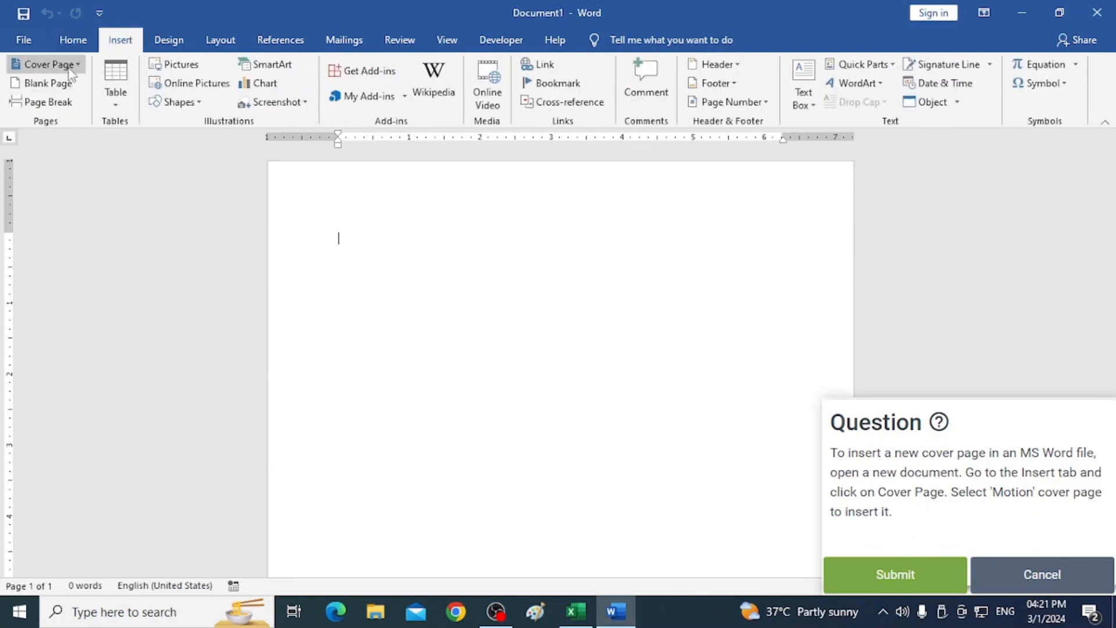
left_click(69, 68)
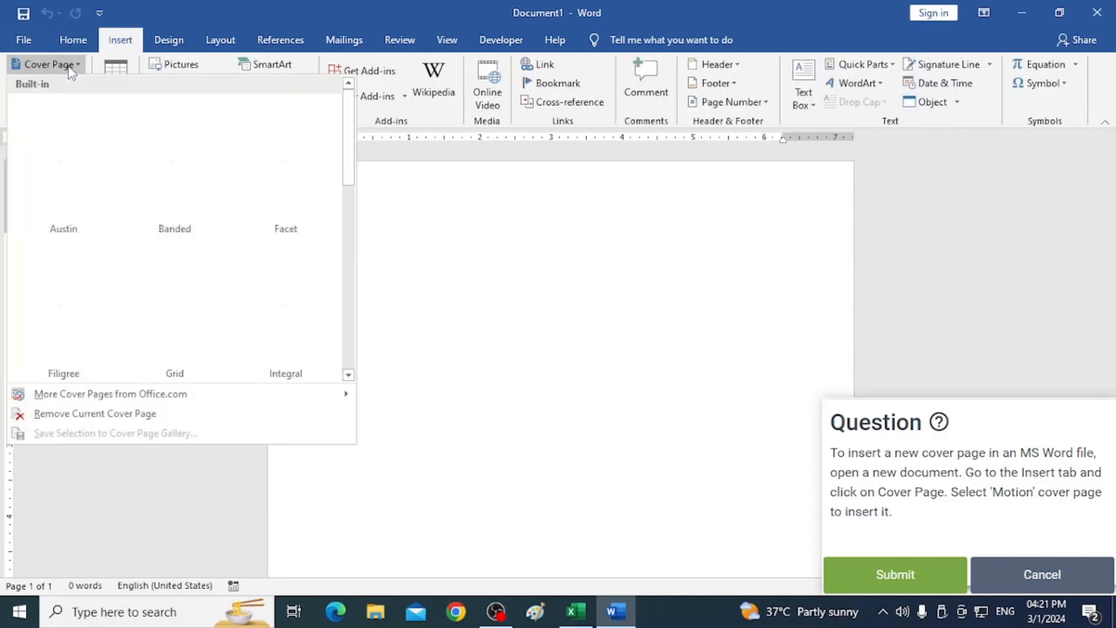
left_click(348, 377)
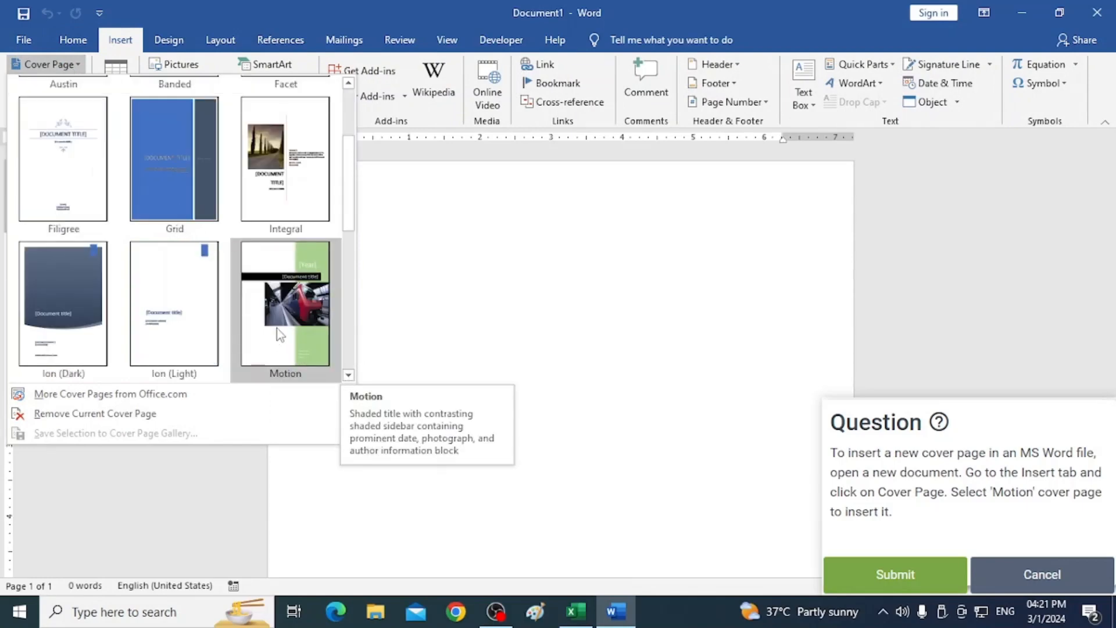
left_click(305, 340)
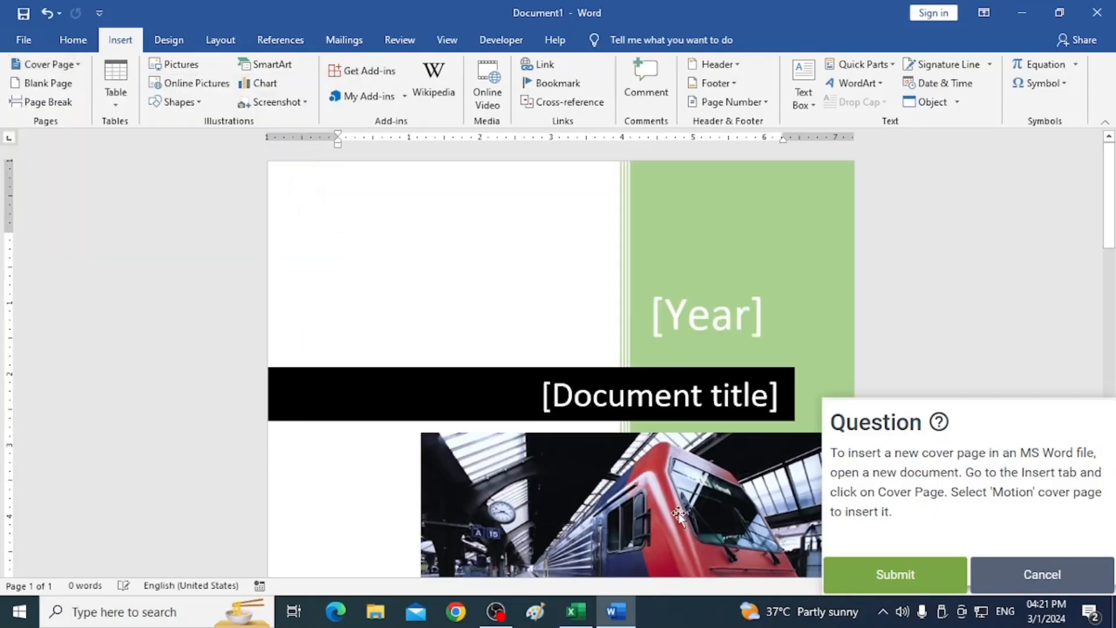
left_click(882, 578)
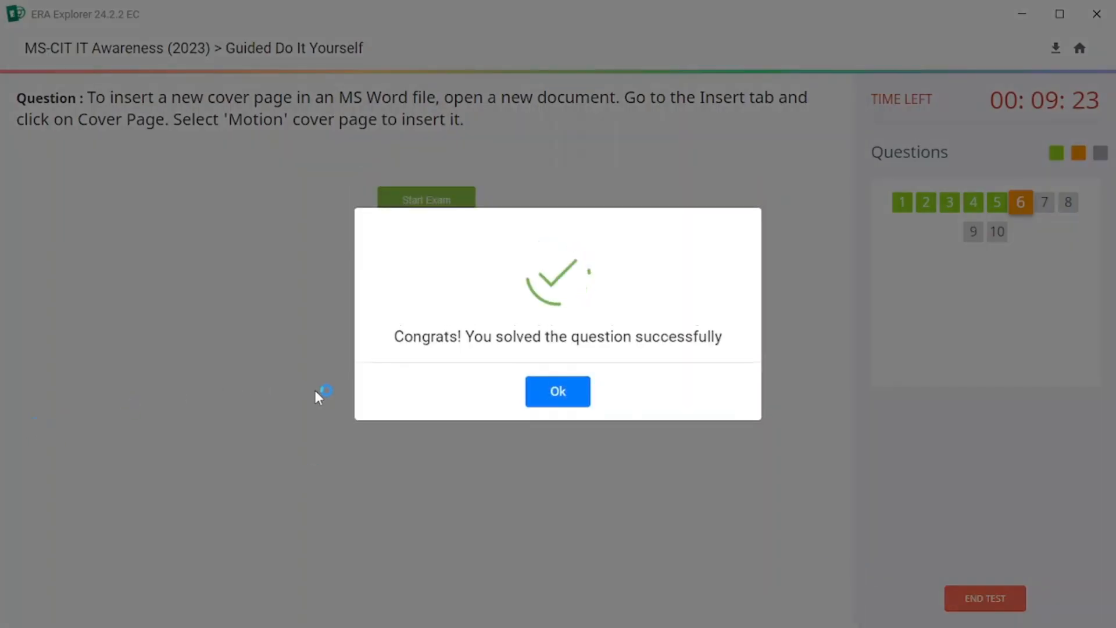
Start the next question, insert the Copyright Sign symbol at the top of the cover page and submit.
left_click(561, 393)
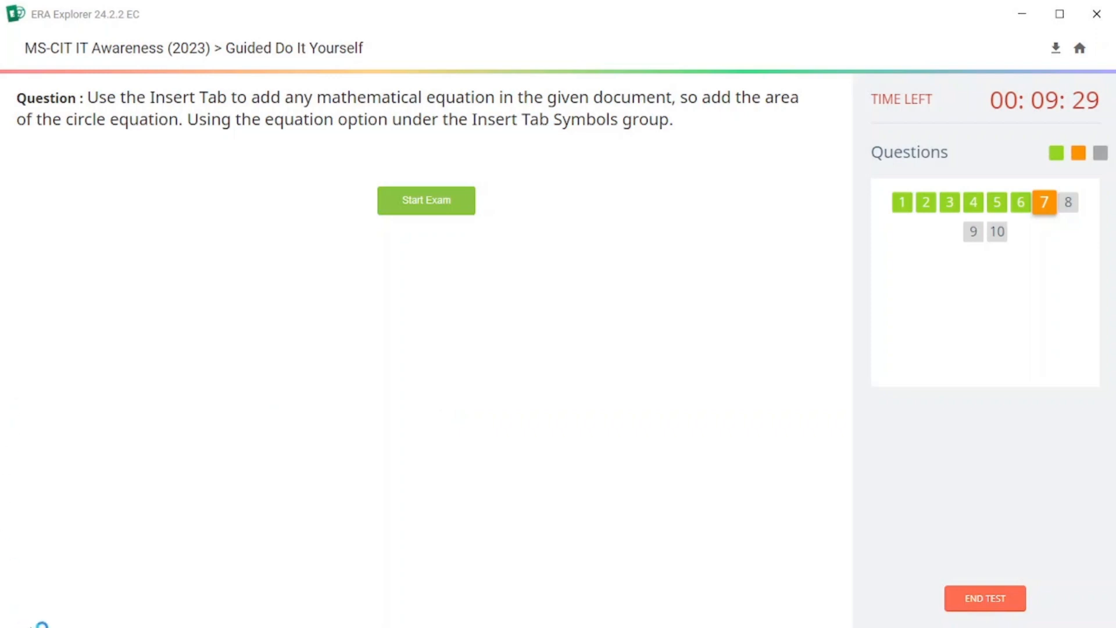
left_click(430, 200)
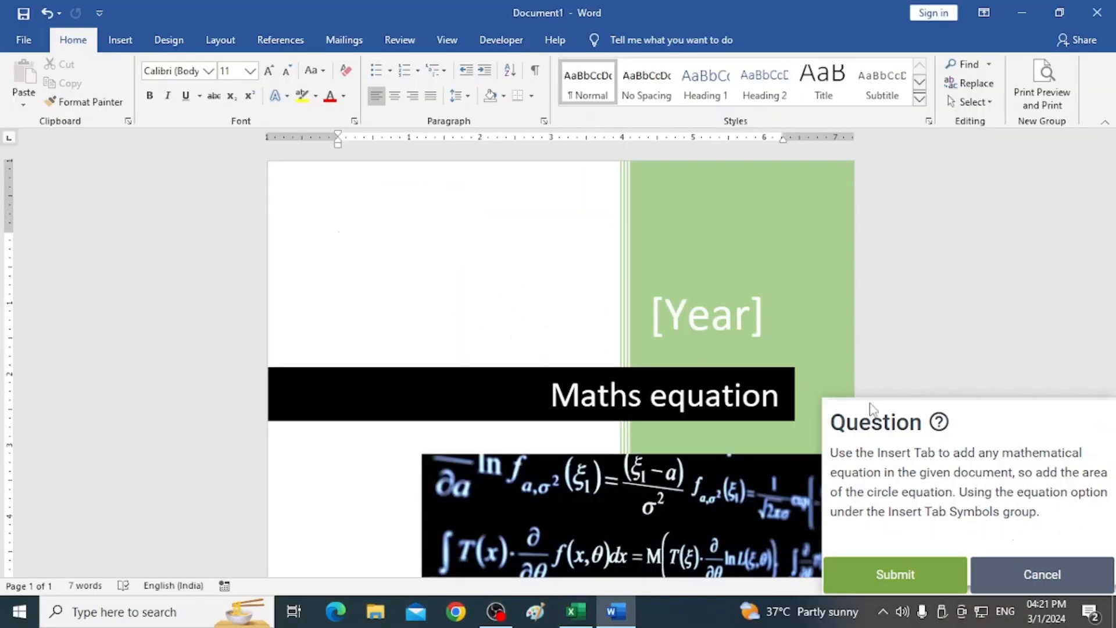
left_click(120, 42)
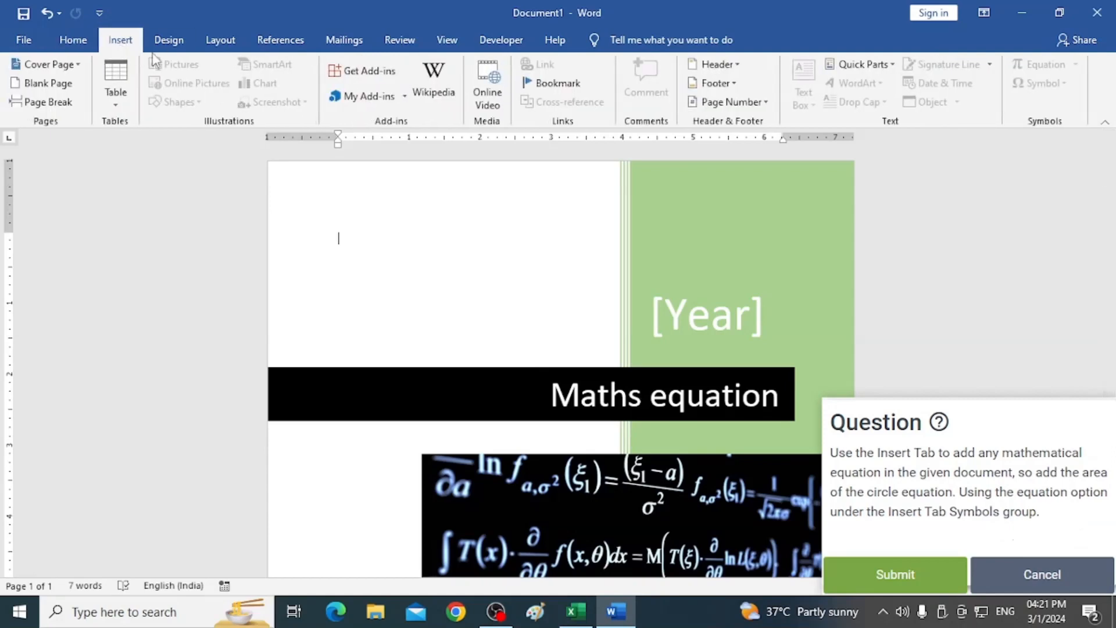
double_click(390, 236)
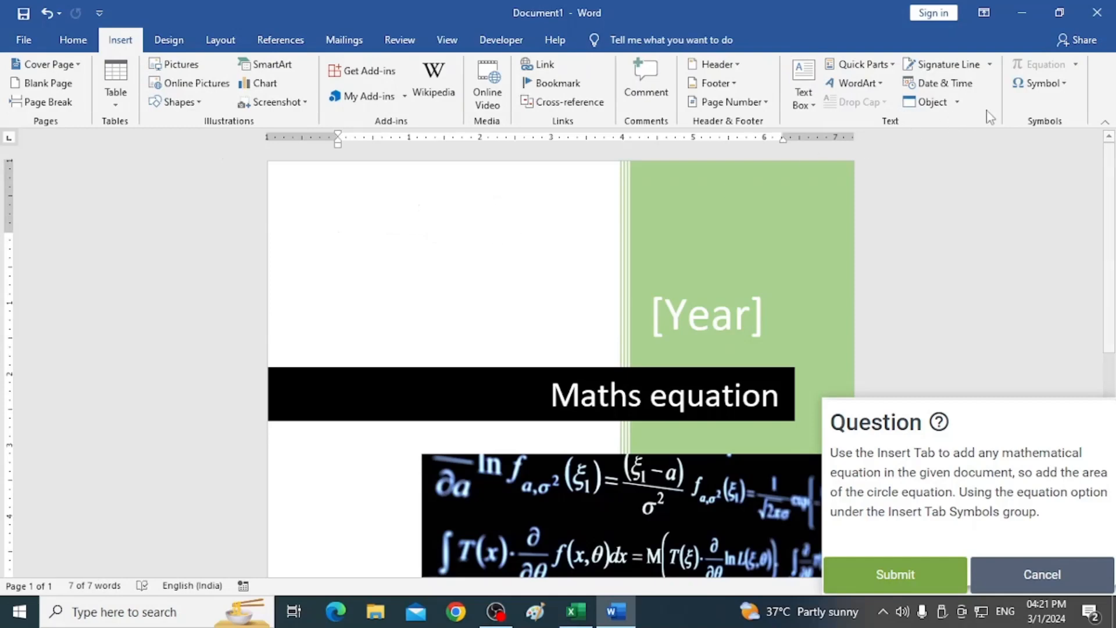
left_click(1052, 85)
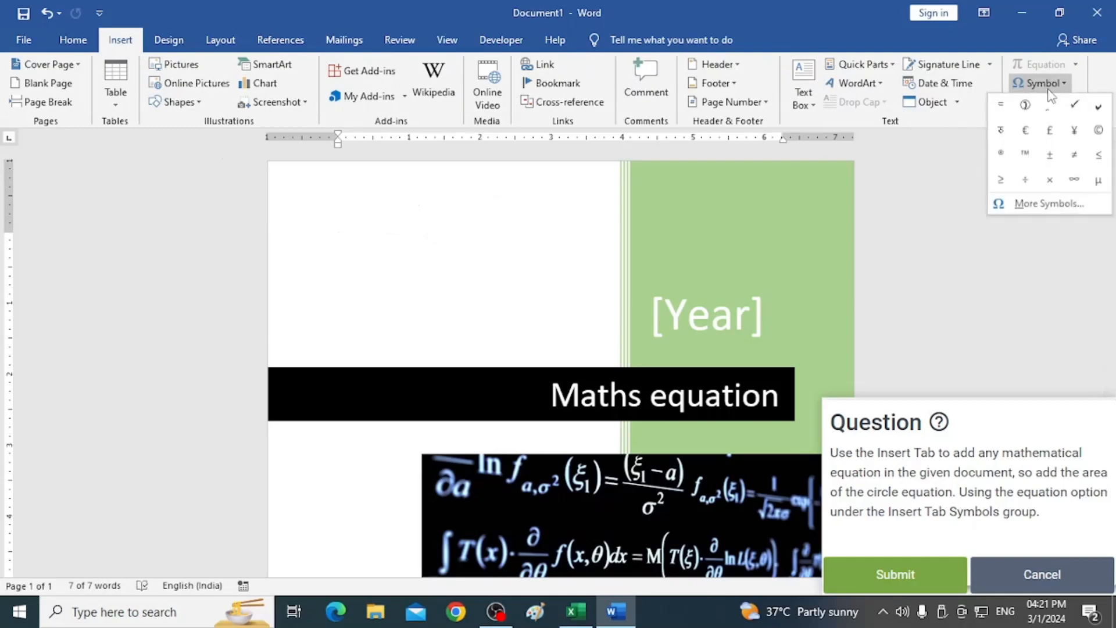
left_click(1099, 131)
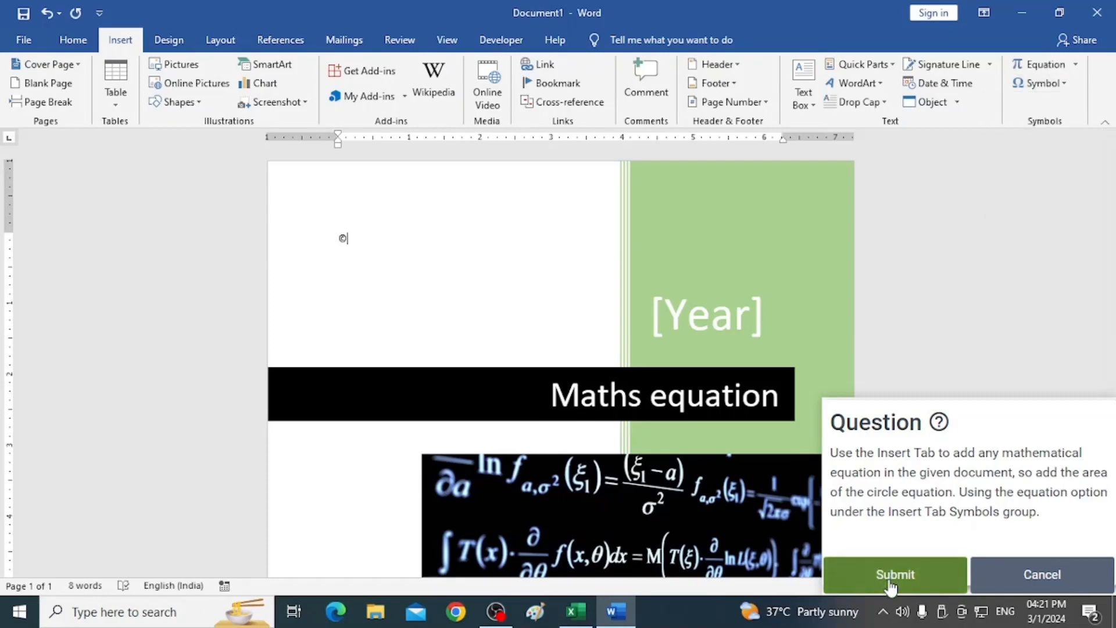
left_click(887, 573)
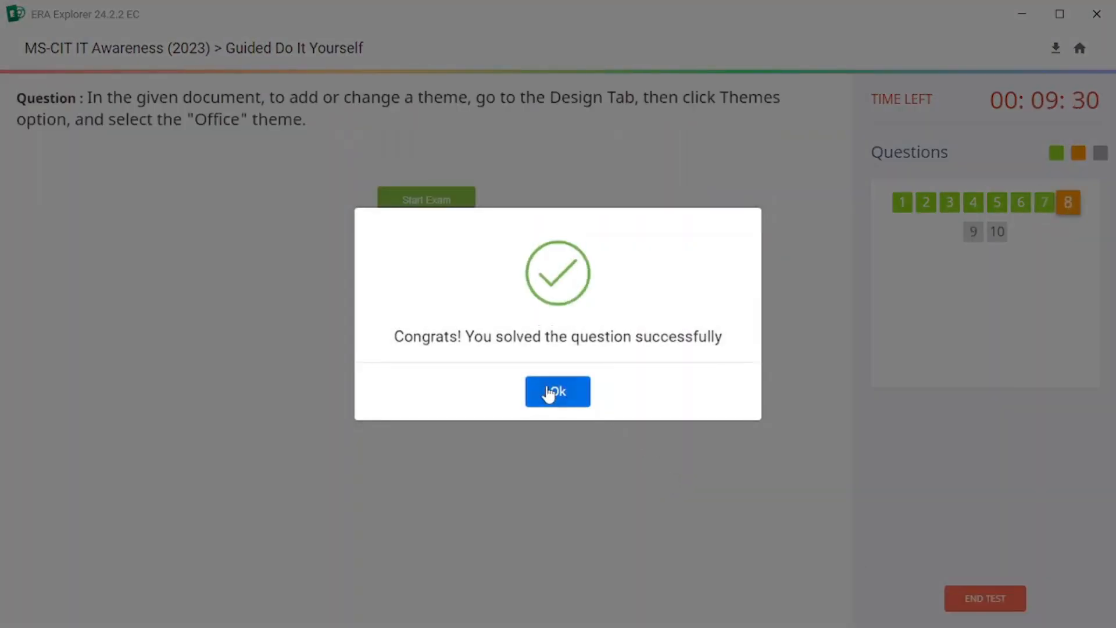
Start the next question, apply the Office theme to the report document and submit the answer.
left_click(545, 390)
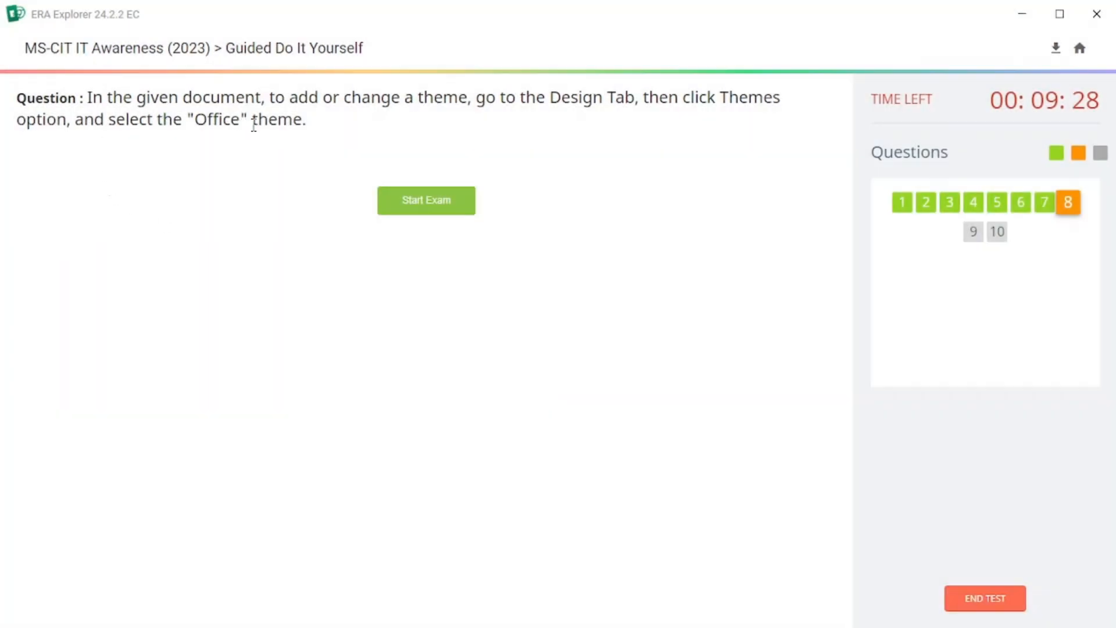
left_click(419, 204)
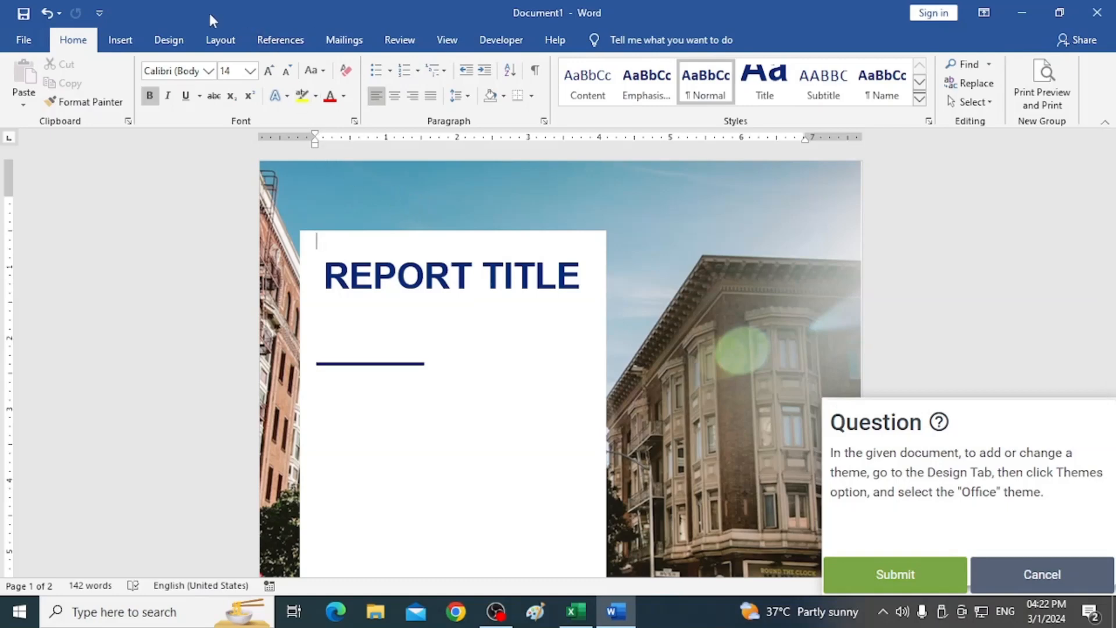
left_click(170, 41)
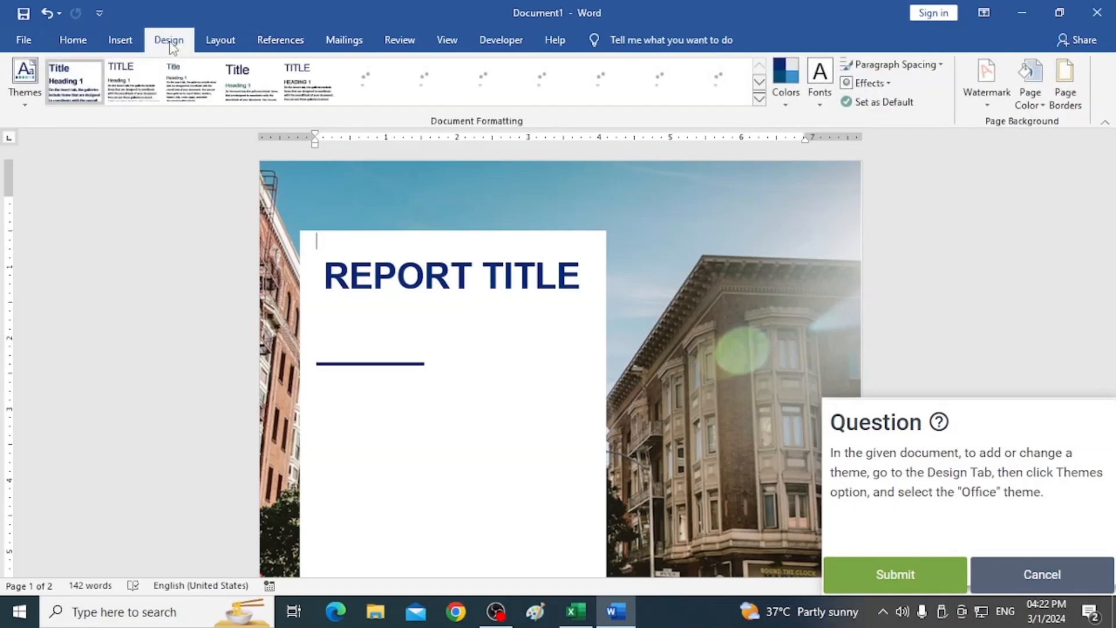
left_click(28, 105)
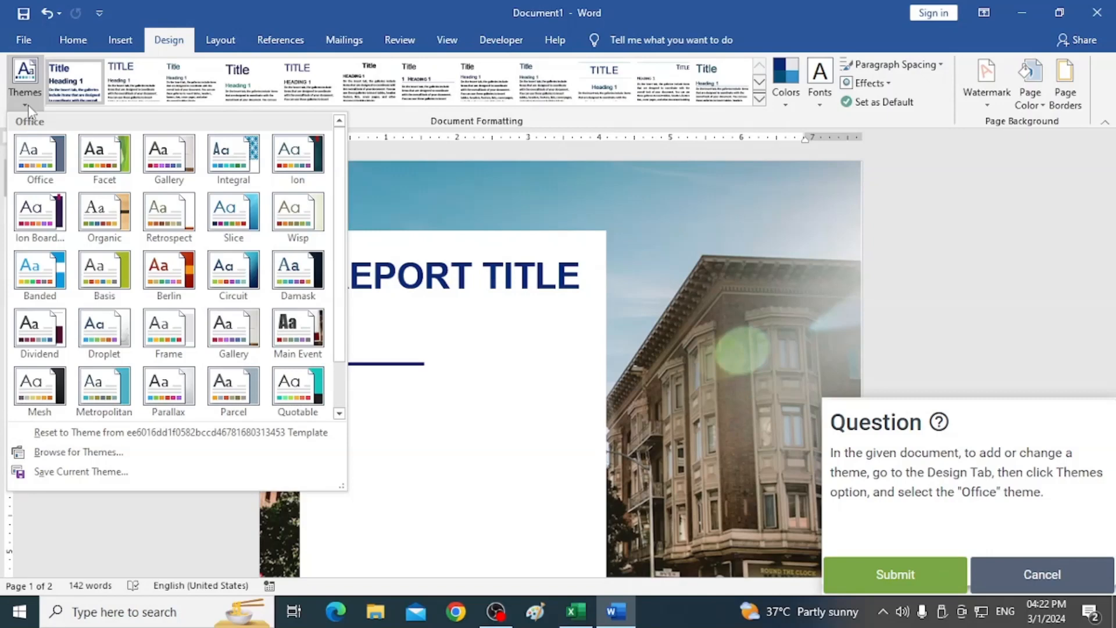
left_click(32, 160)
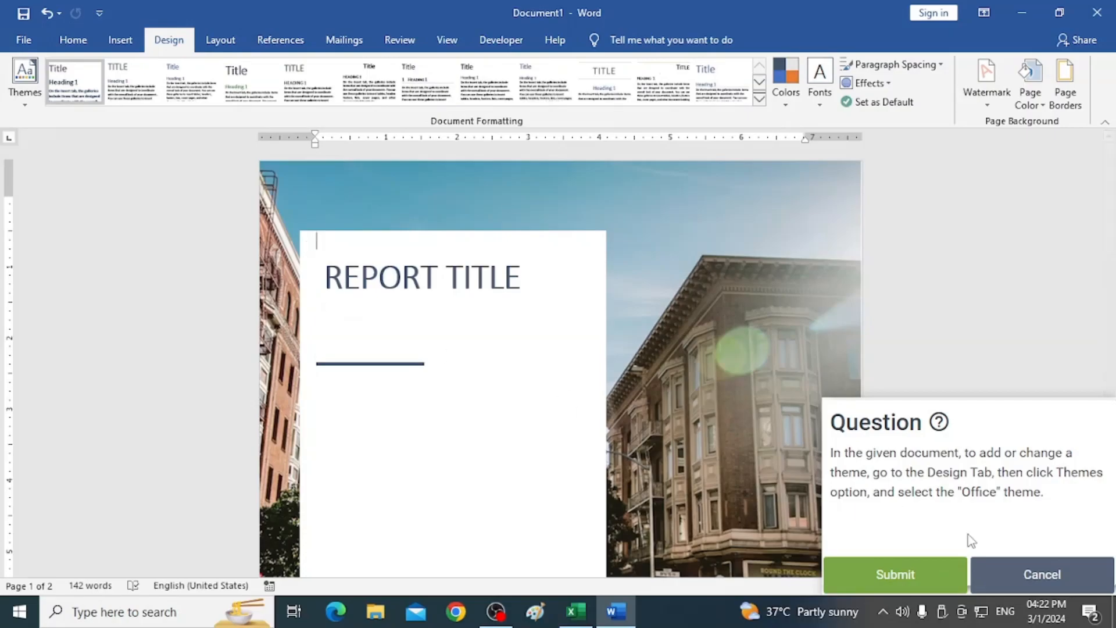
left_click(894, 576)
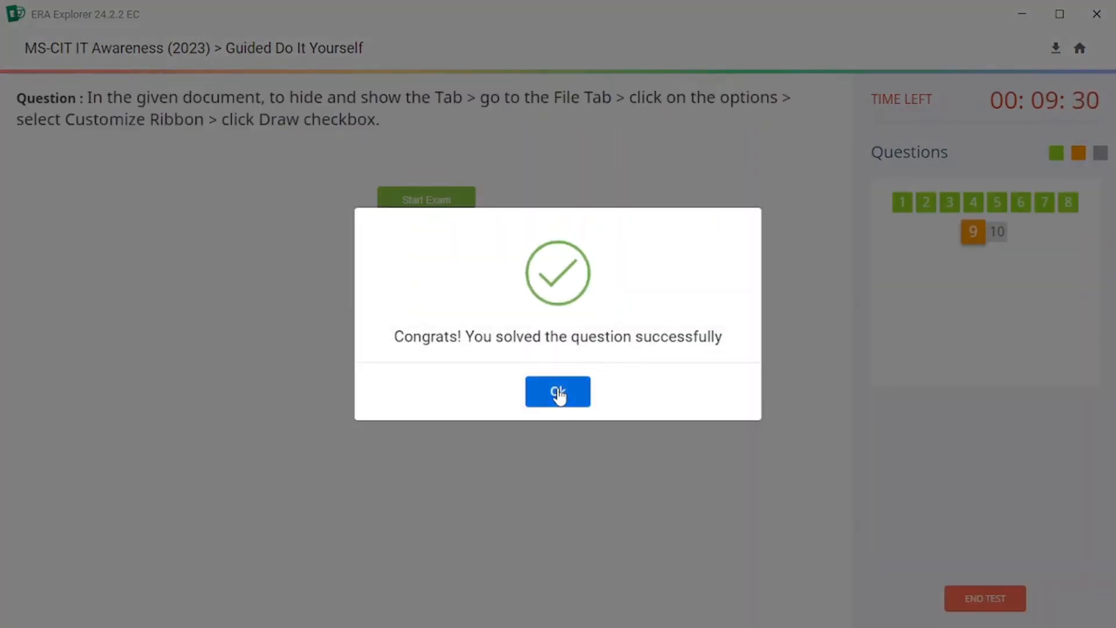
Start the next question, hide the Developer tab through the Customize Ribbon options and submit the answer.
left_click(558, 392)
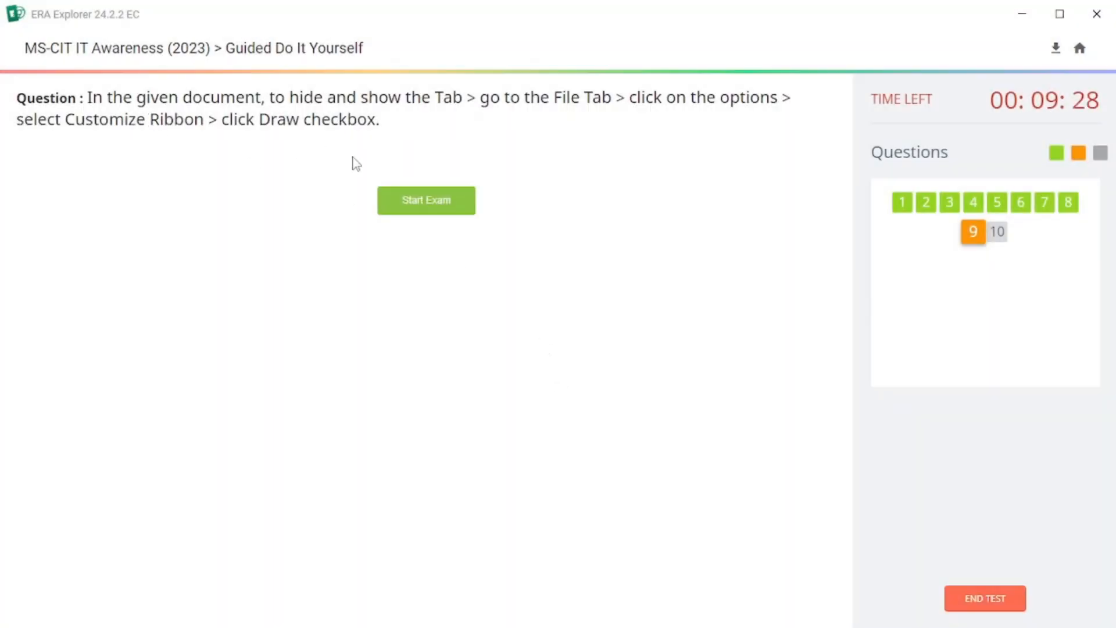
left_click(432, 209)
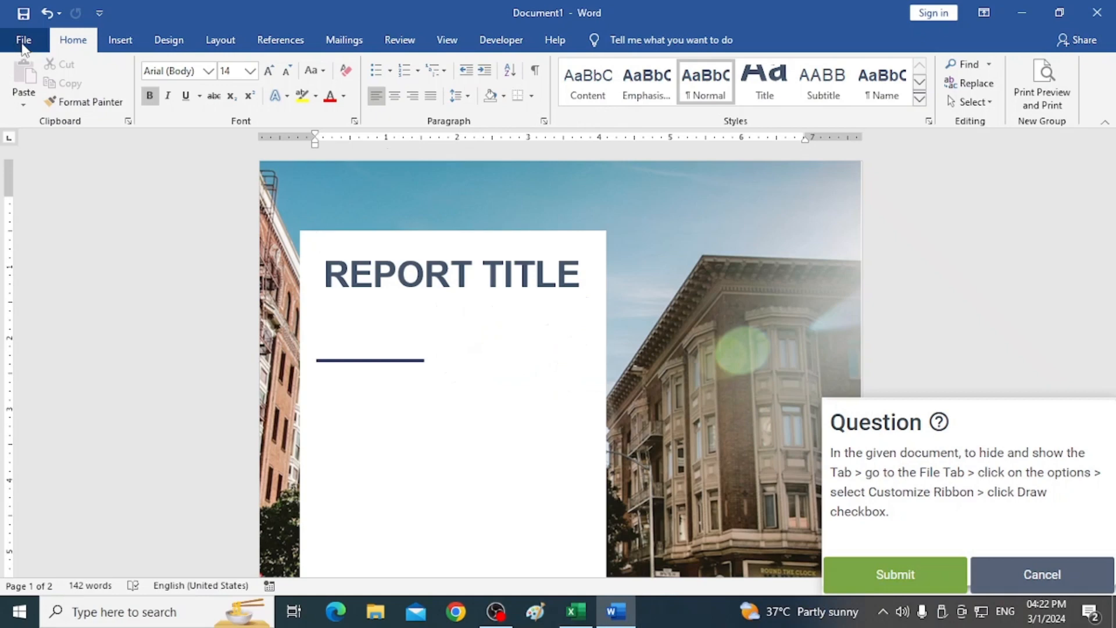
left_click(23, 40)
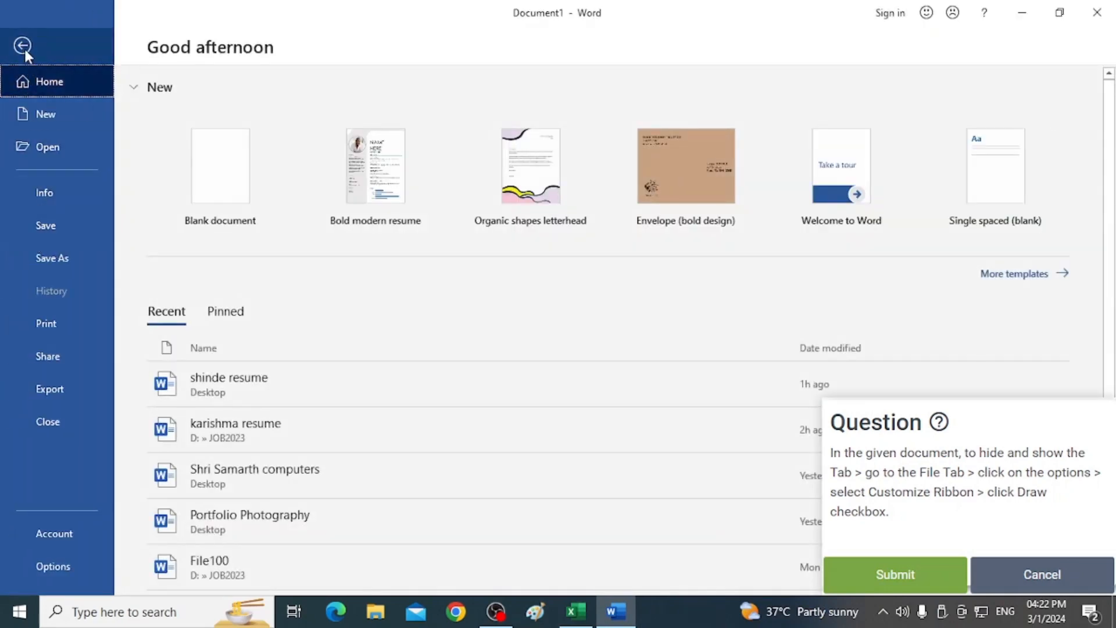
left_click(23, 46)
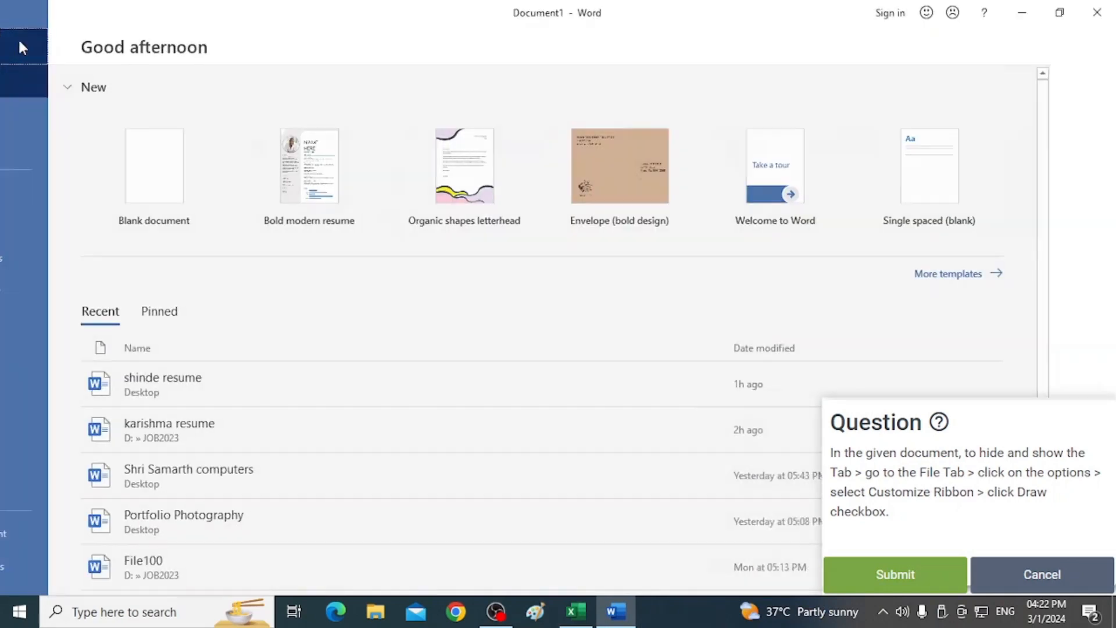
left_click(23, 42)
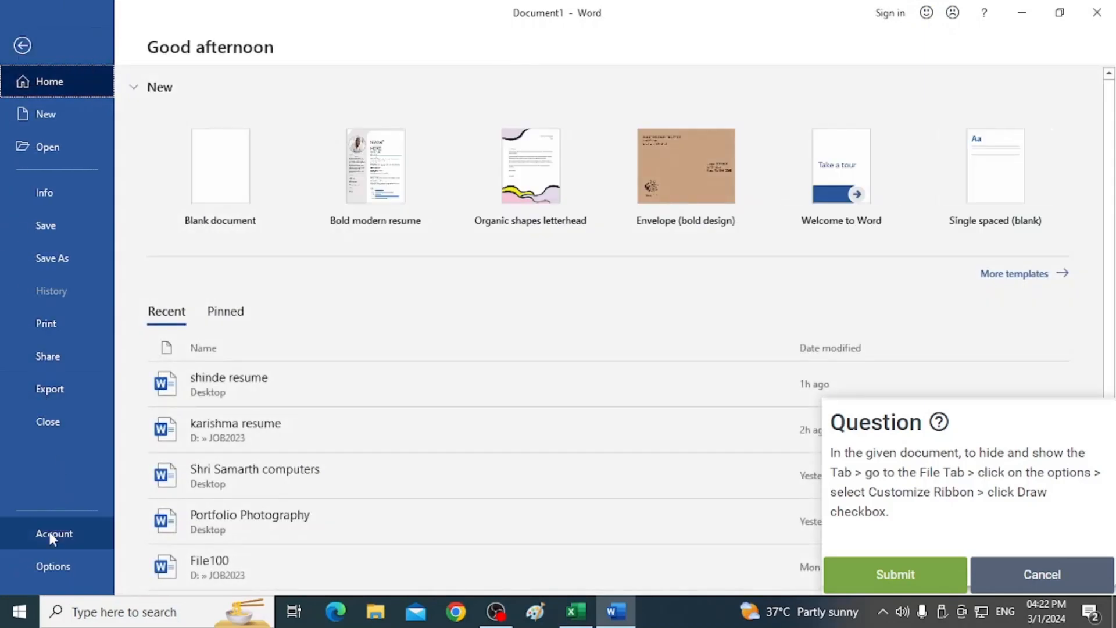
left_click(40, 566)
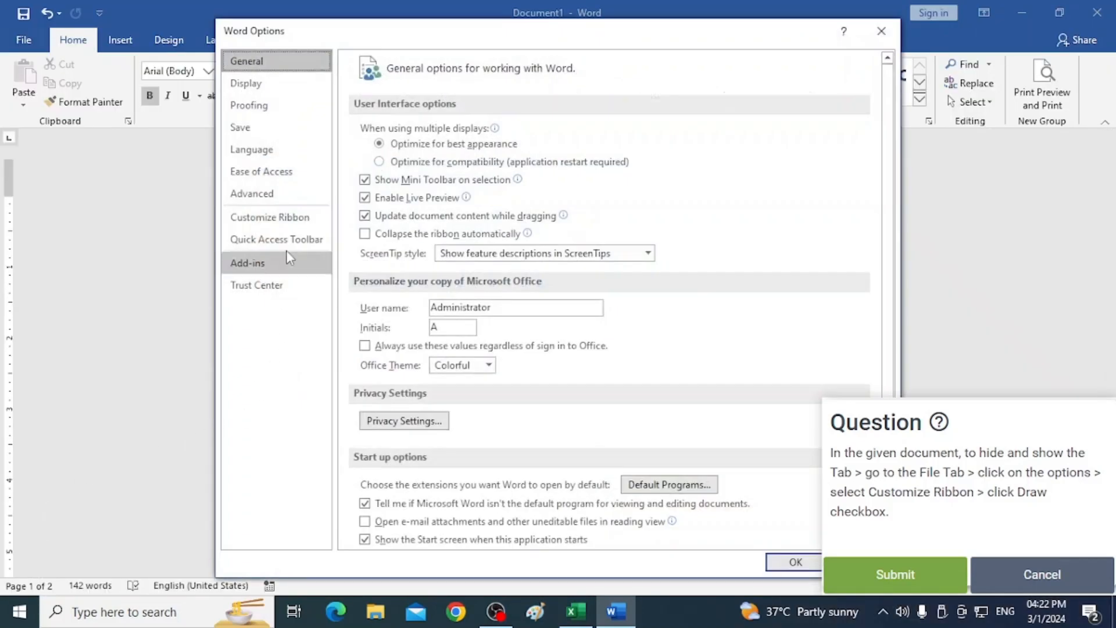
left_click(256, 220)
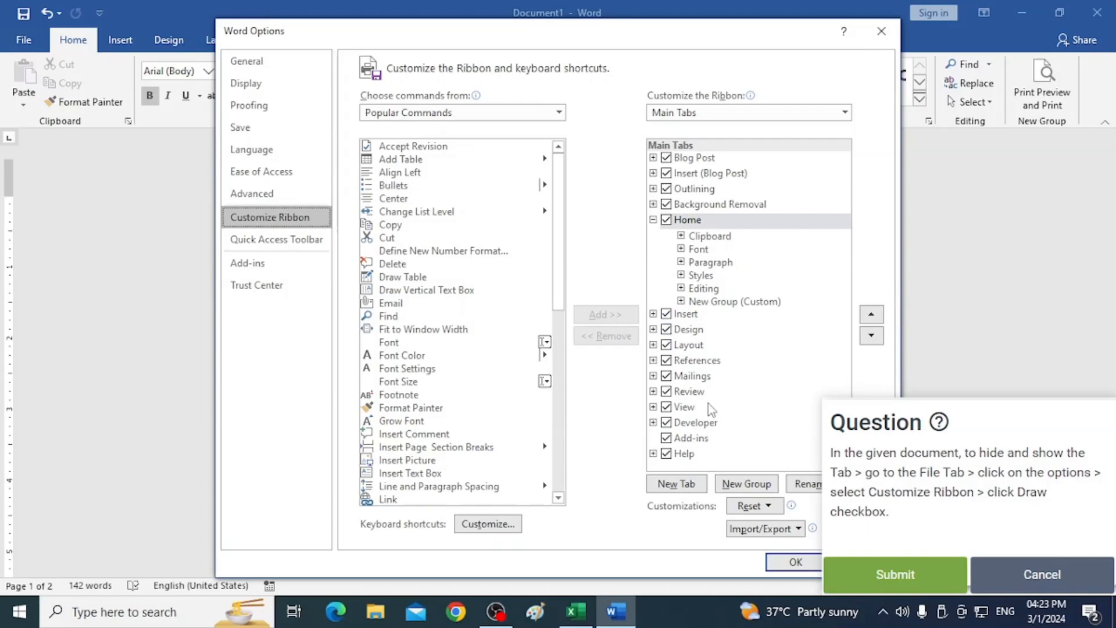
left_click(763, 397)
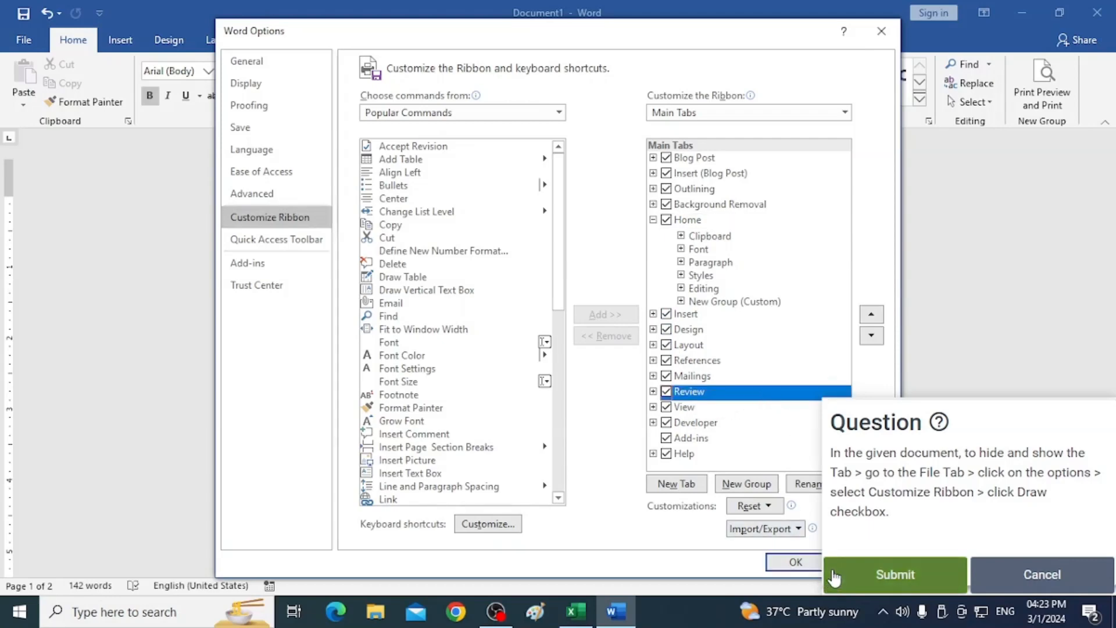
left_click(667, 424)
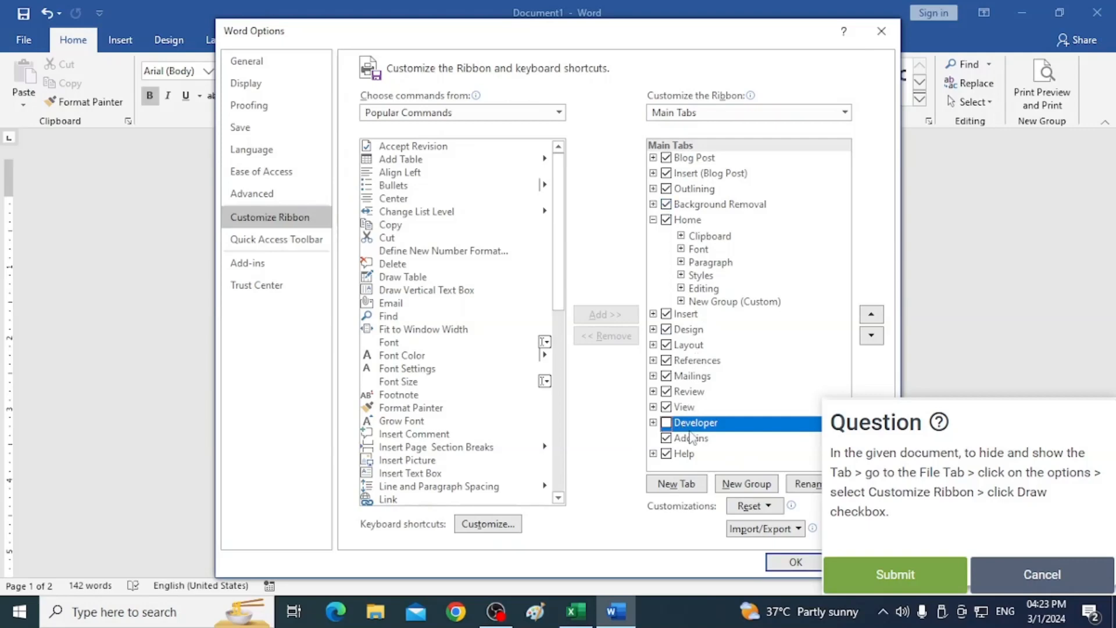
left_click(866, 576)
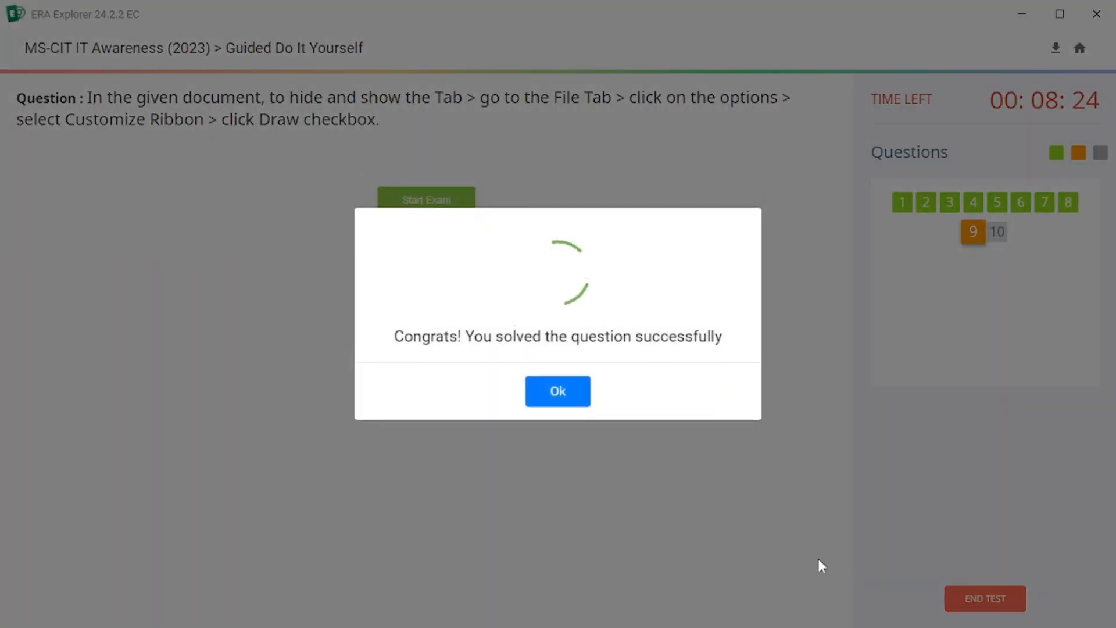
Start the next question, change the theme fonts to Arial and submit the answer.
left_click(562, 397)
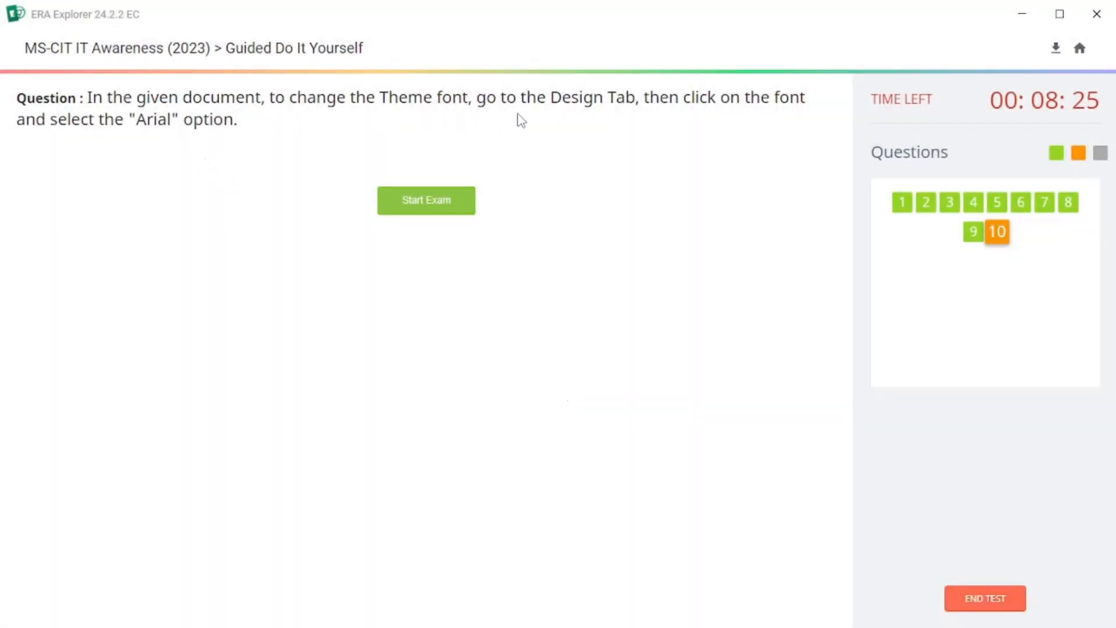
left_click(440, 206)
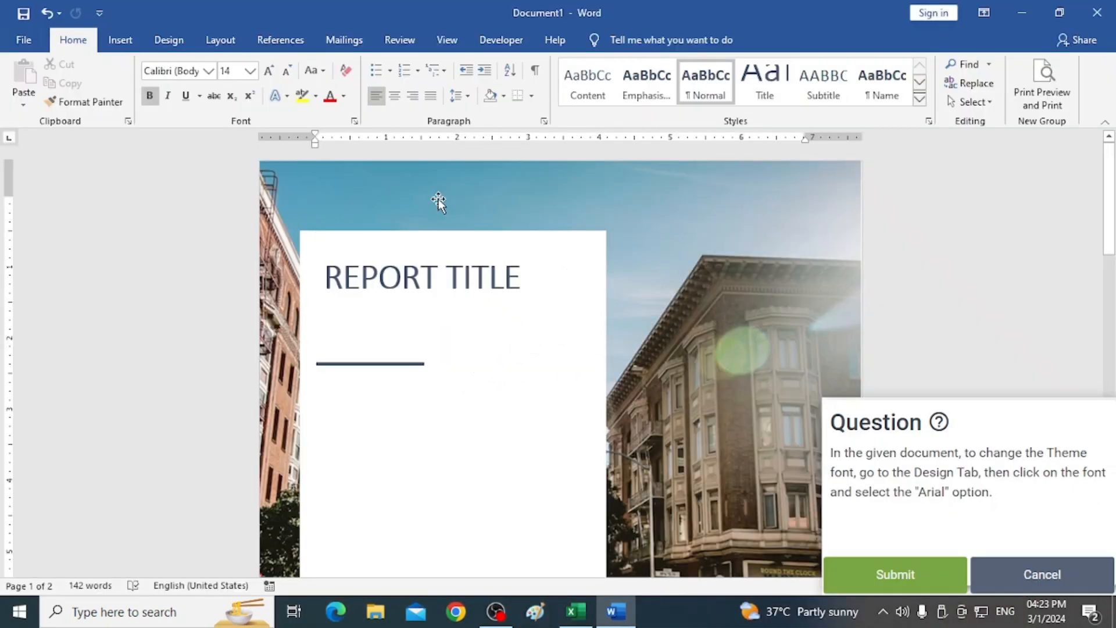
left_click(167, 44)
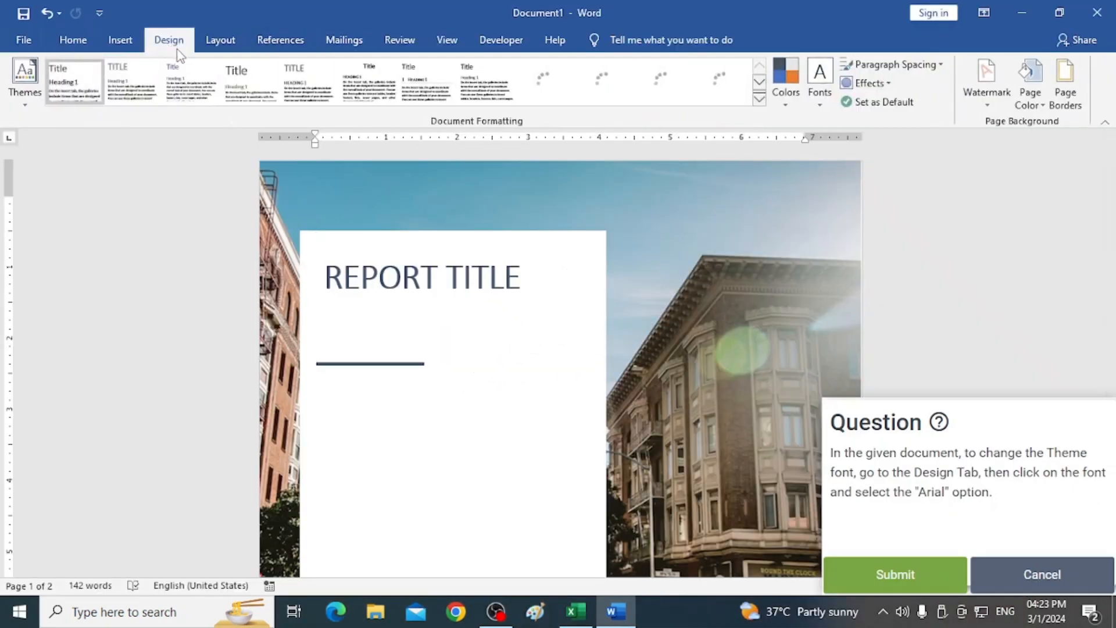
left_click(24, 93)
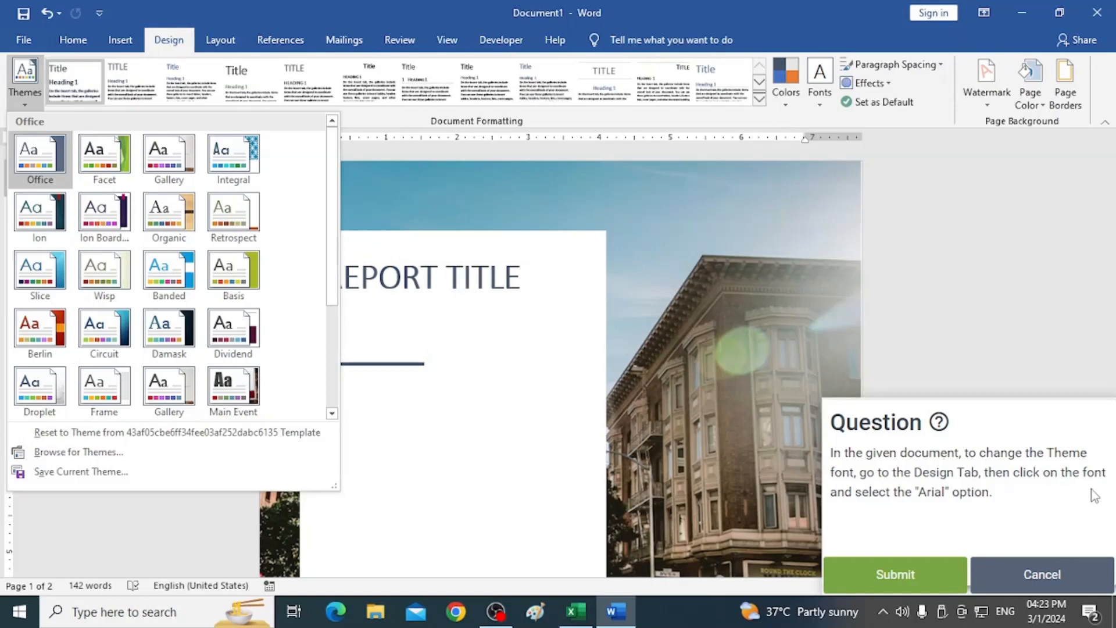
left_click(821, 100)
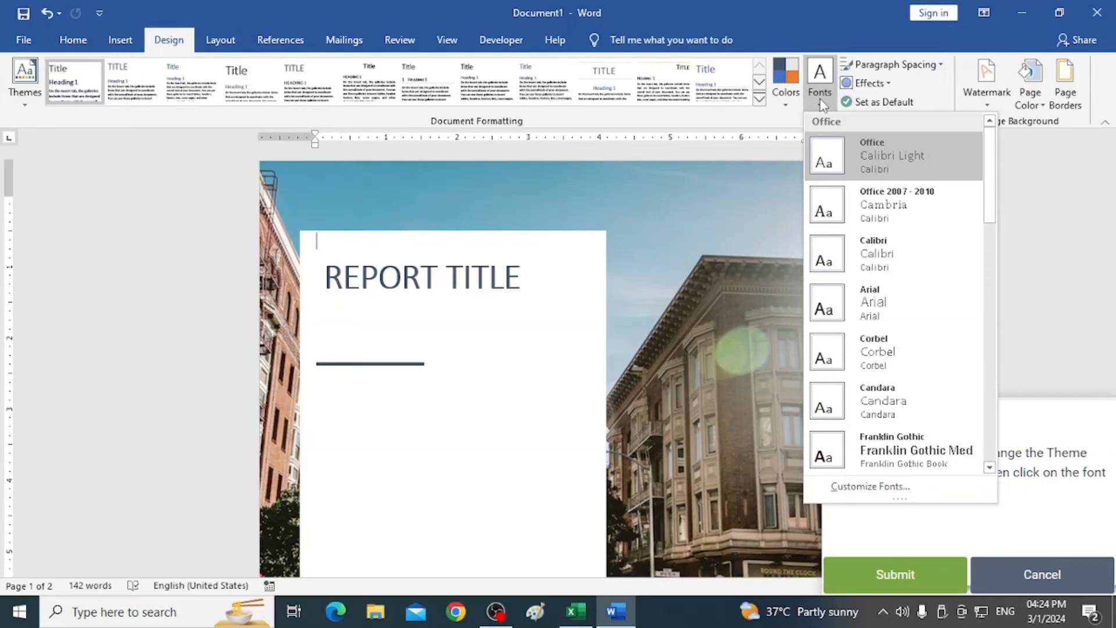
left_click(868, 305)
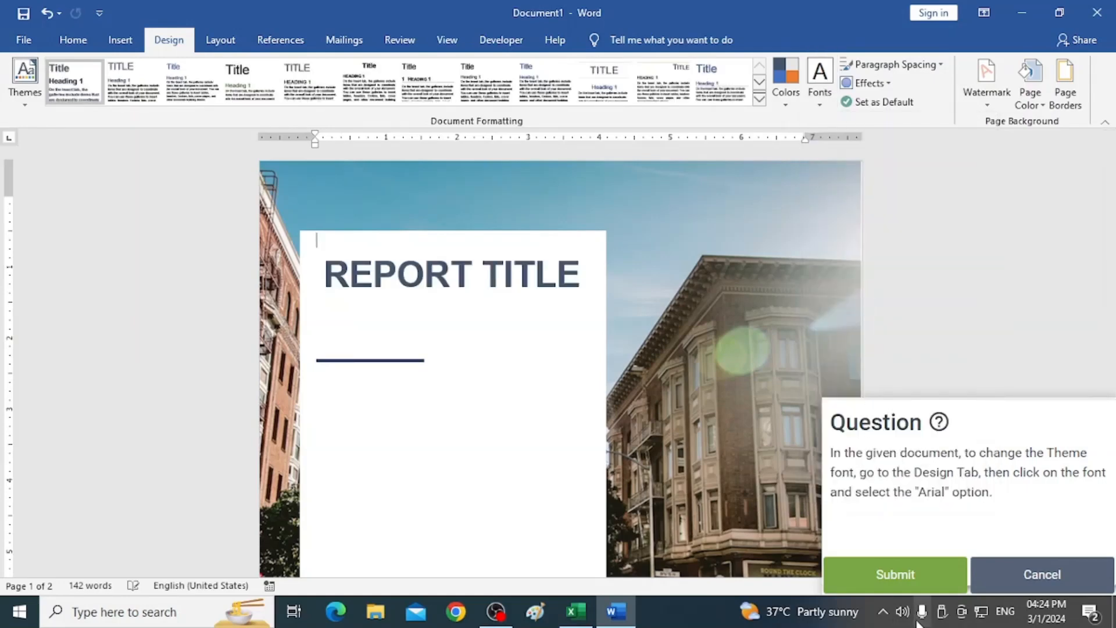
left_click(895, 576)
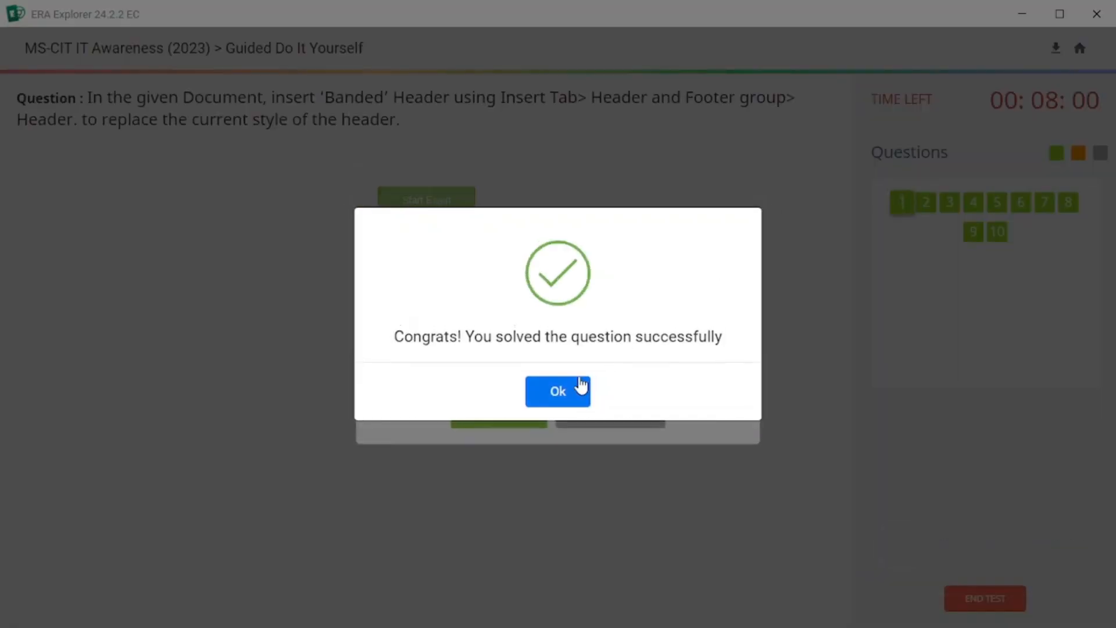
End the test, confirming with the text End Exam.
left_click(568, 391)
left_click(477, 418)
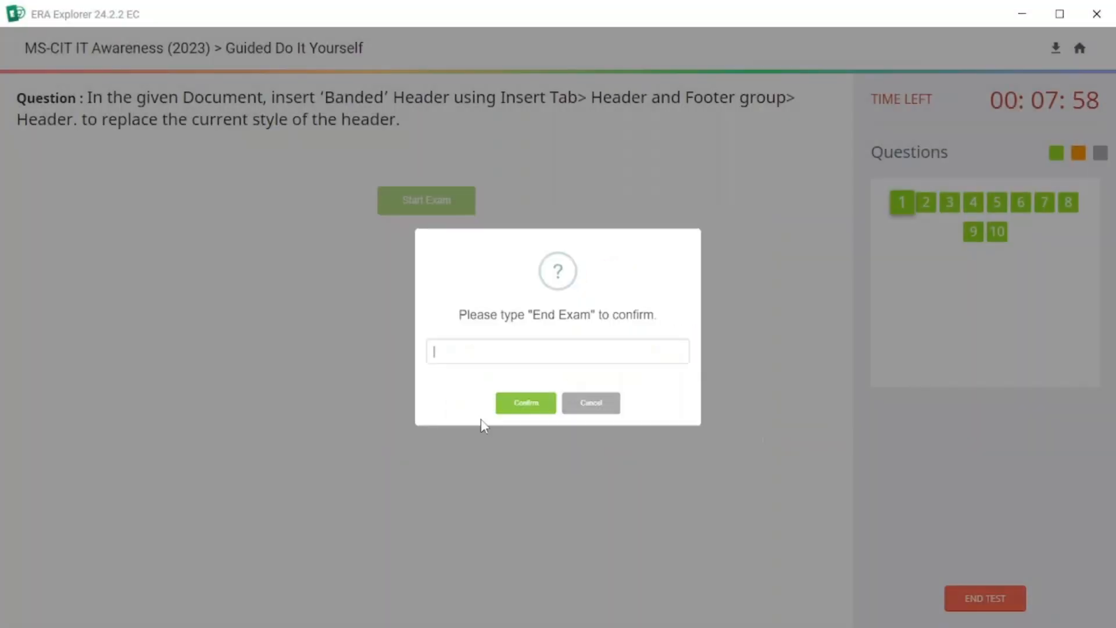
left_click_drag(523, 314, 459, 354)
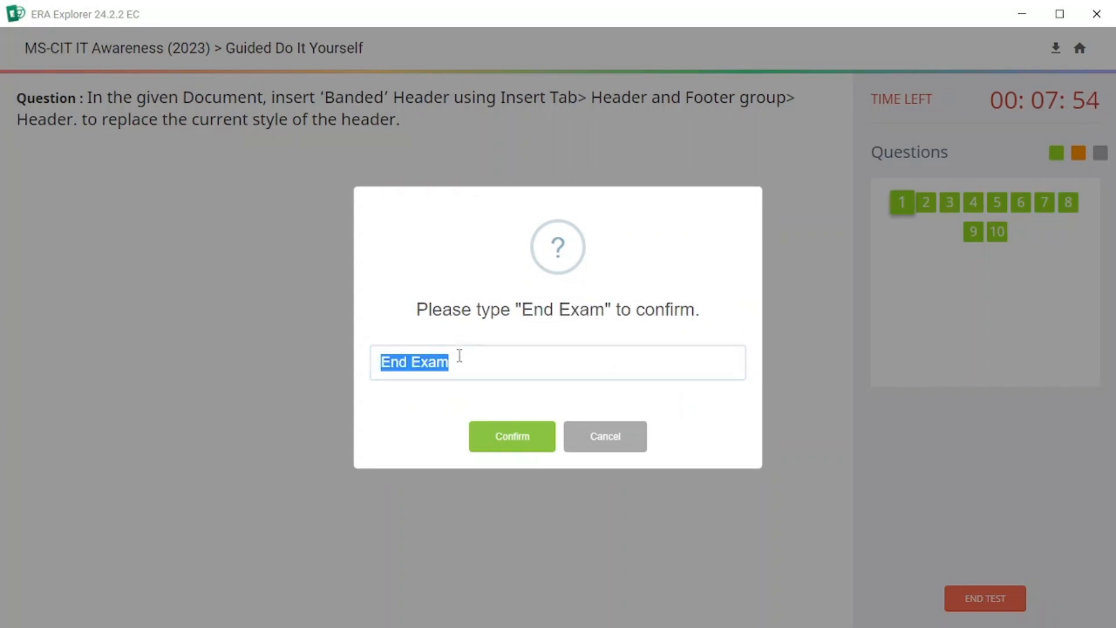
left_click(517, 444)
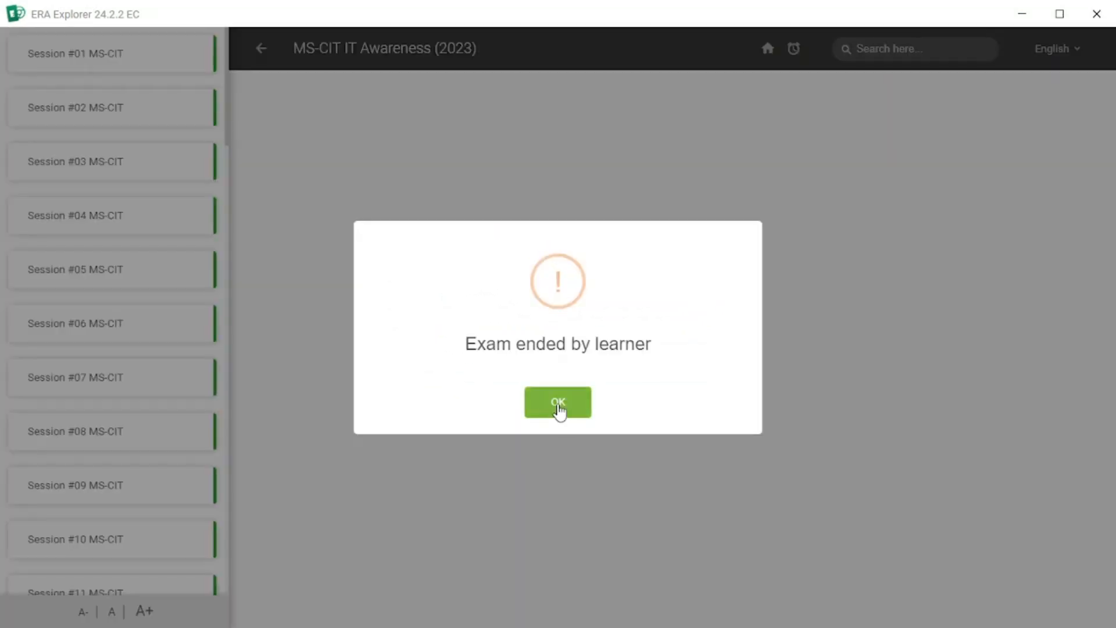
left_click(560, 410)
Open the MS Word 2019_Processfolio_Insert Tab_Q1 assignment and start it with screen recording.
left_click(69, 75)
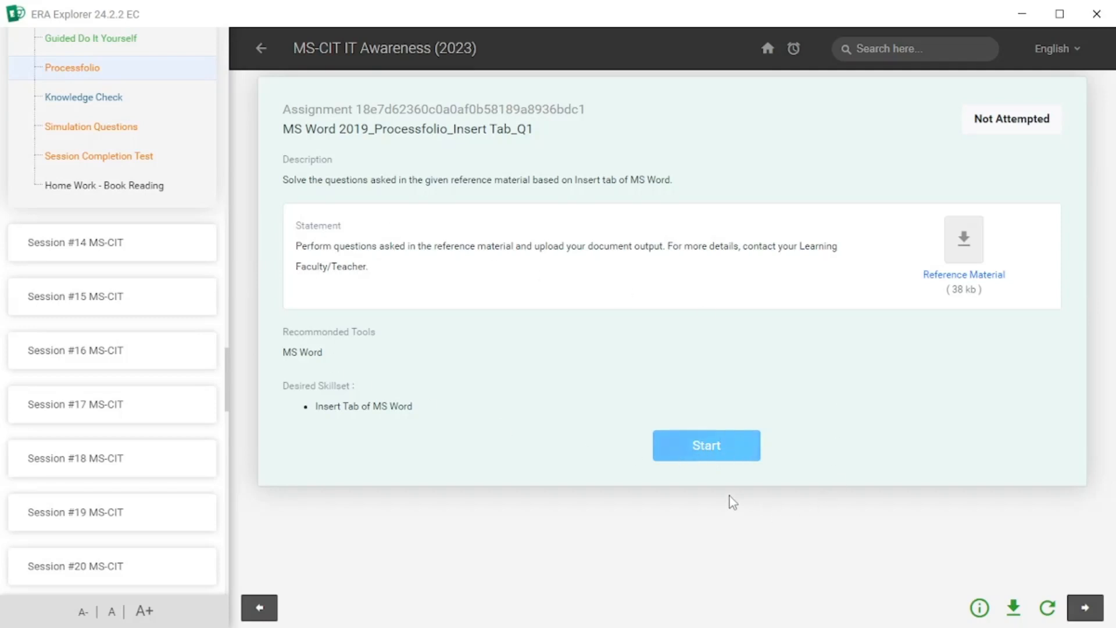
left_click(713, 449)
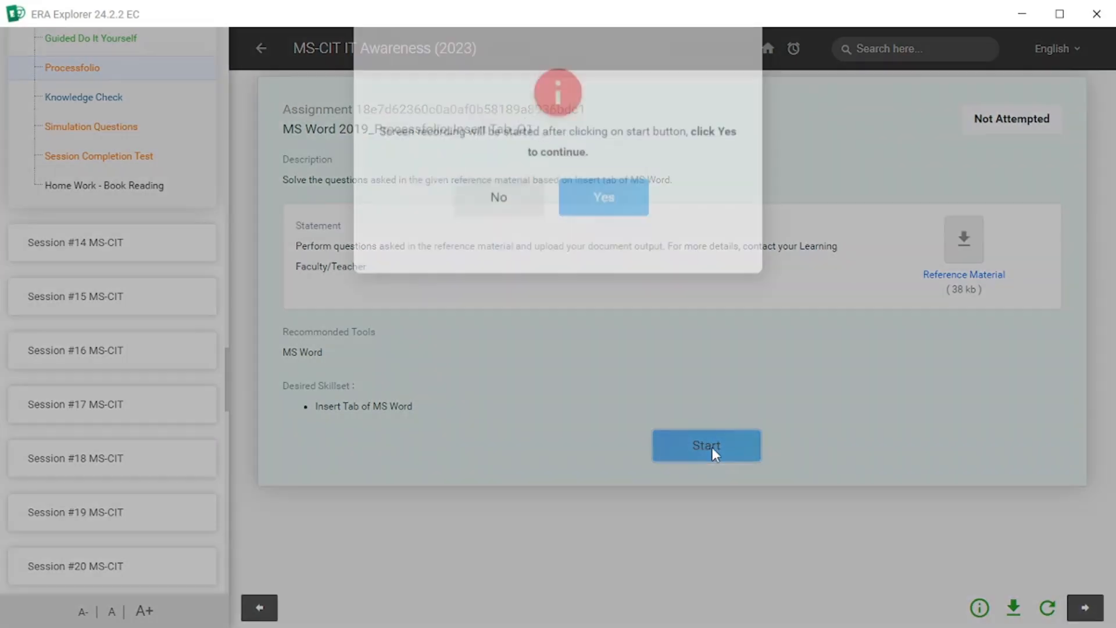
left_click(606, 236)
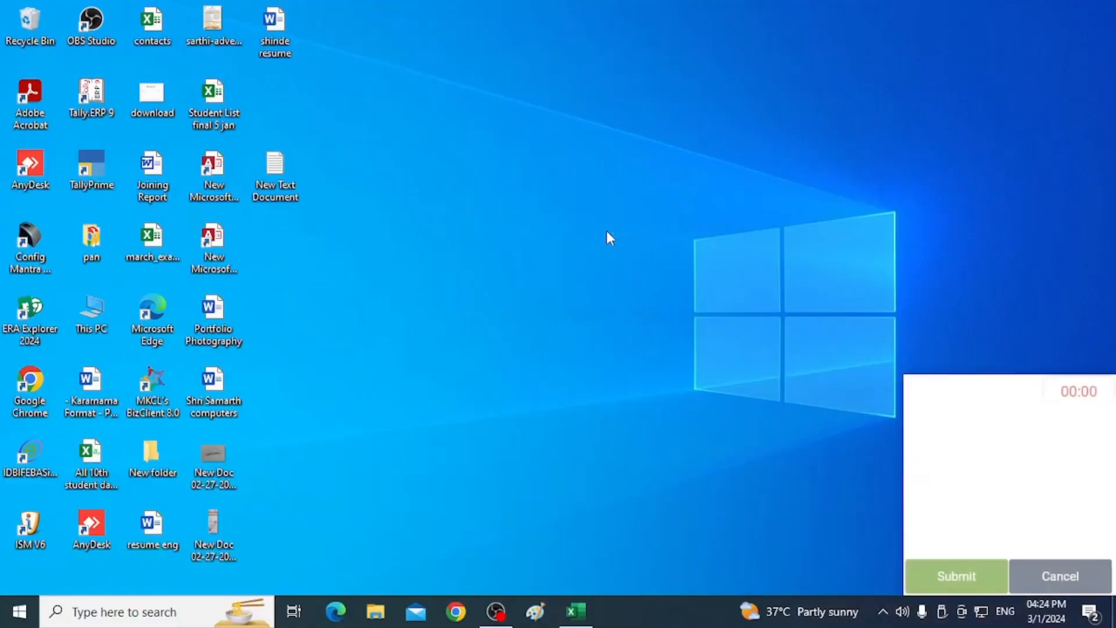
Launch Word from the Start menu and create a blank document.
left_click(19, 614)
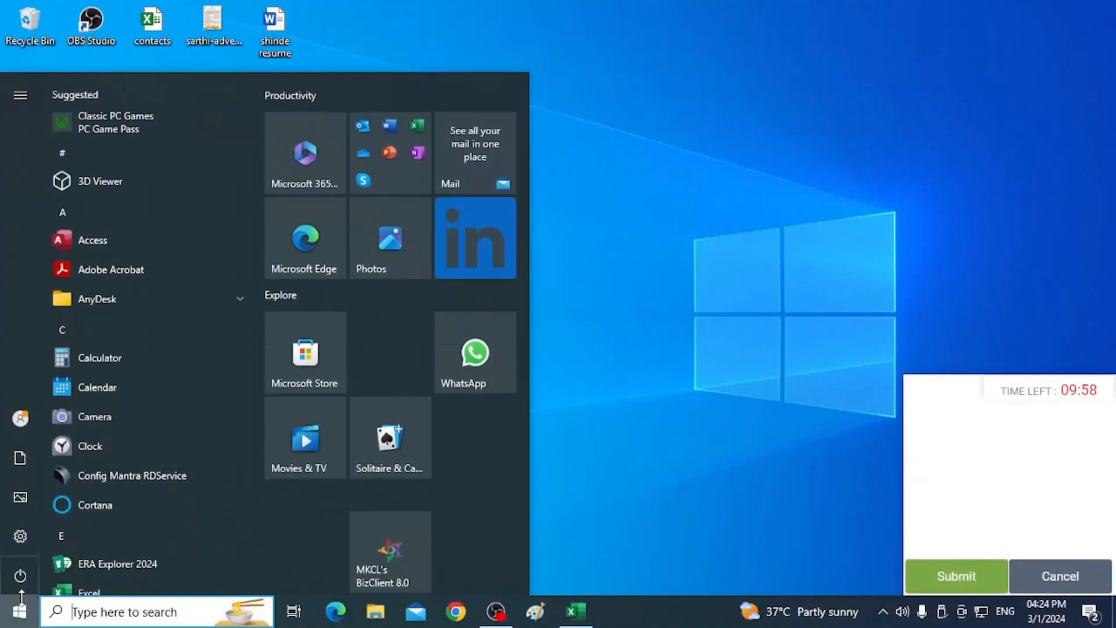
type("w")
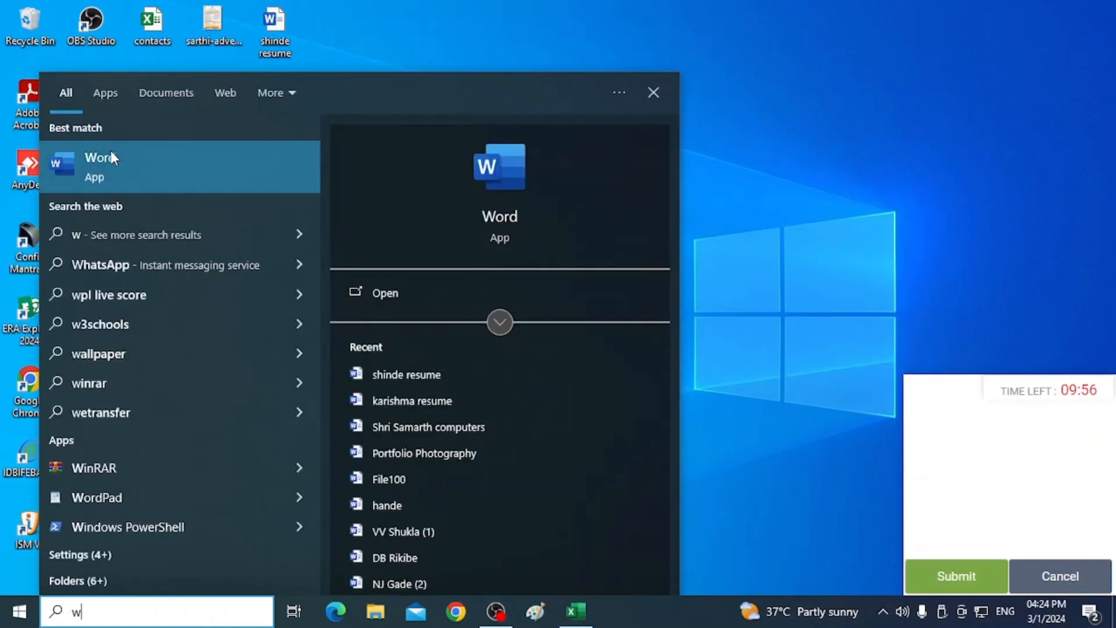
left_click(110, 155)
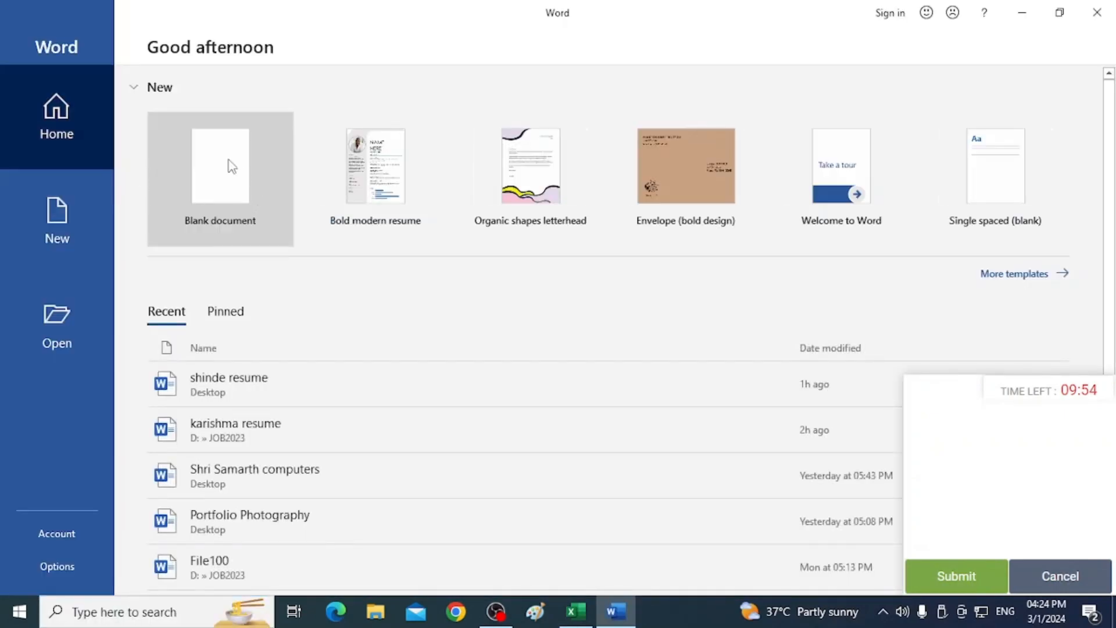
left_click(231, 165)
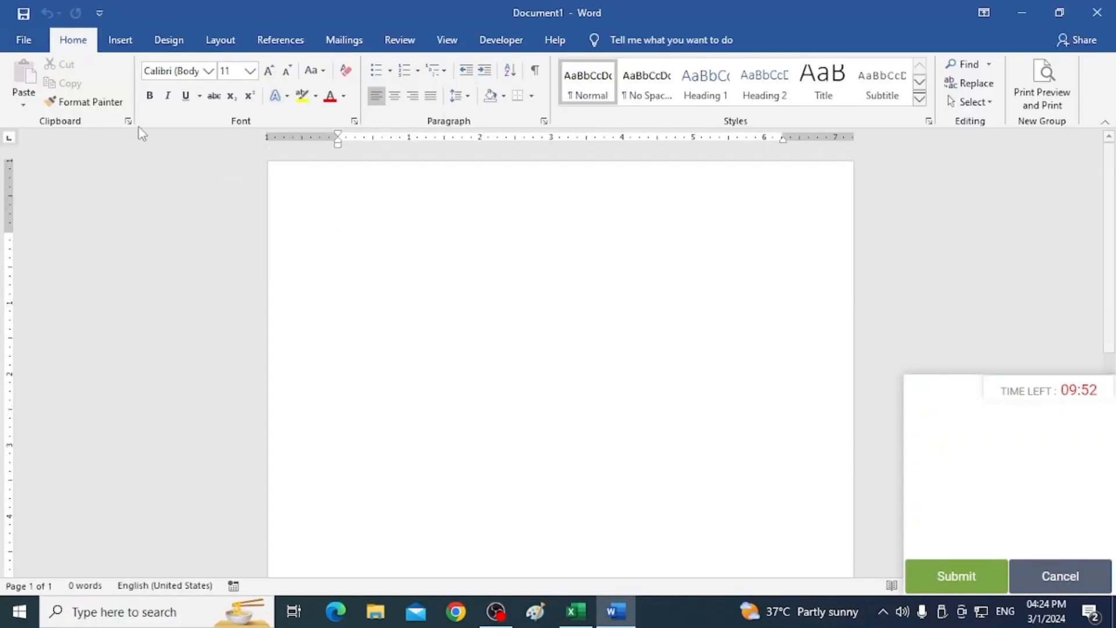
Draw a 5-point star shape about 2.91" wide and 2.57" tall on the page.
left_click(122, 42)
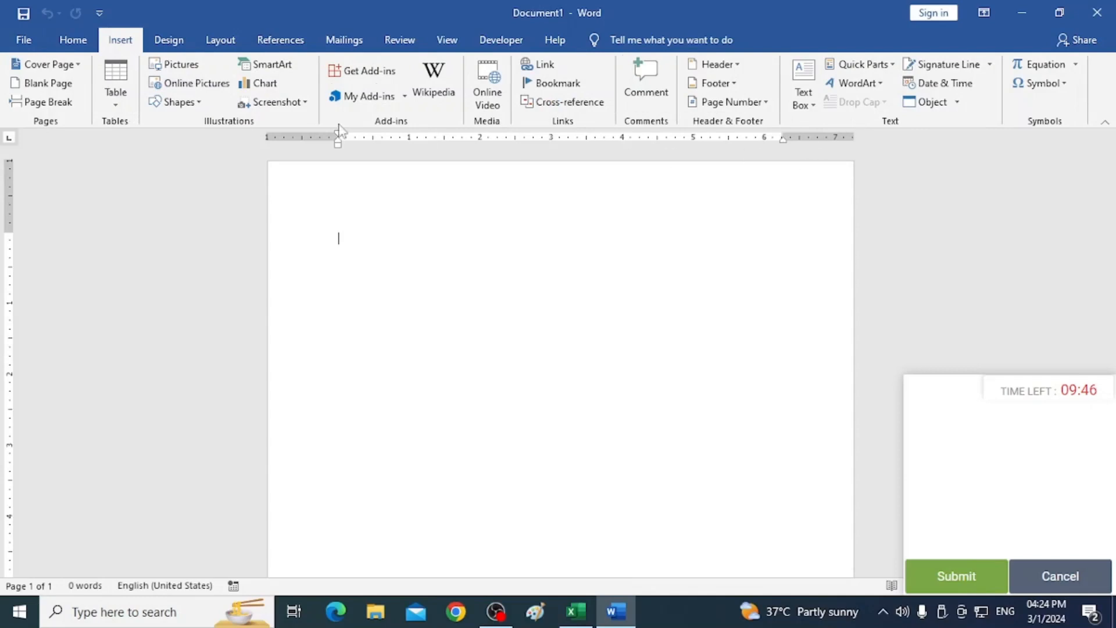
left_click(199, 103)
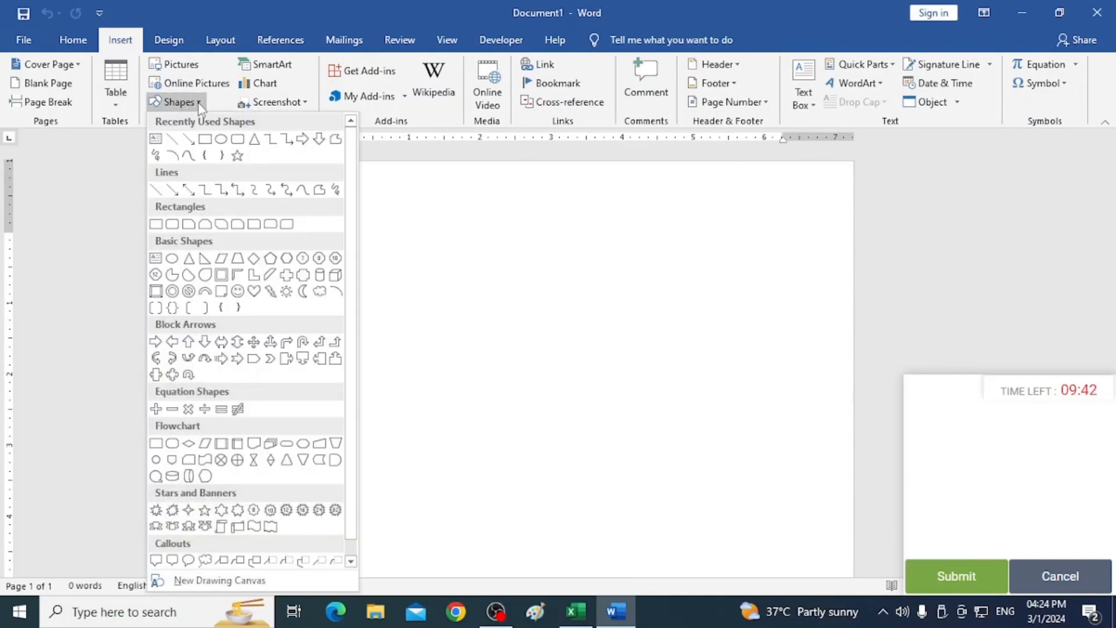
left_click(204, 510)
left_click_drag(416, 297, 624, 477)
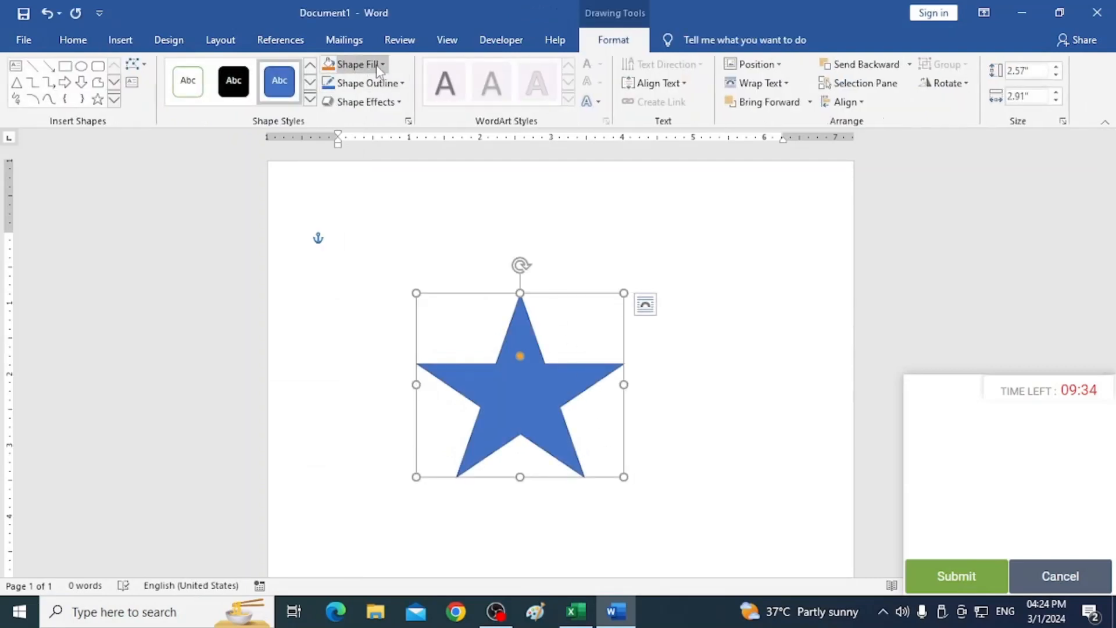
Fill the star with the Bouquet texture.
left_click(383, 65)
mouse_move(391, 290)
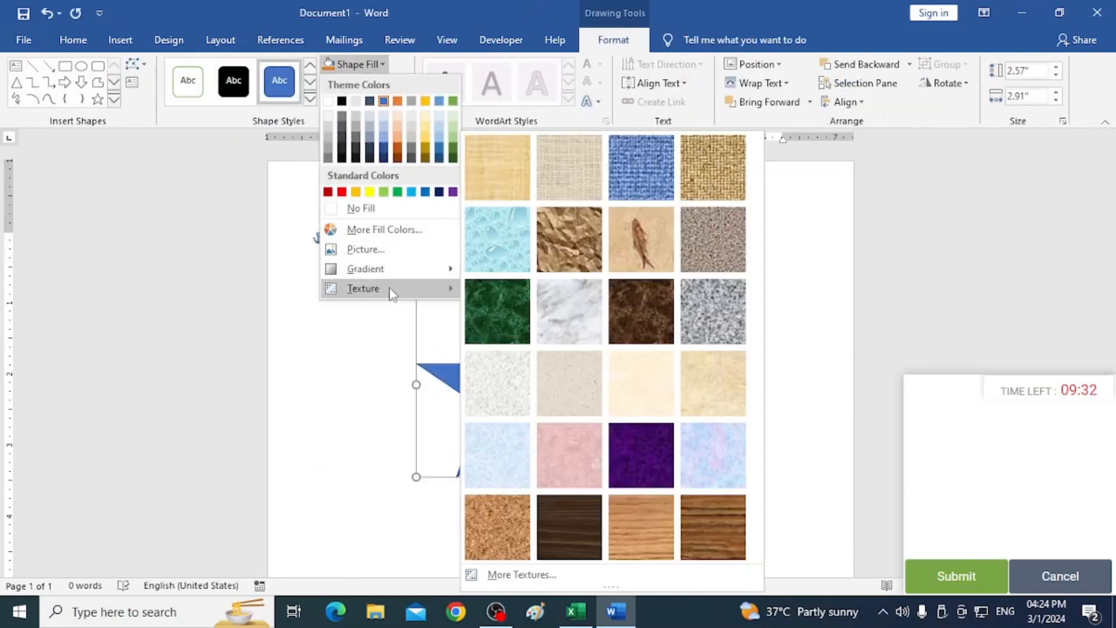
left_click(712, 456)
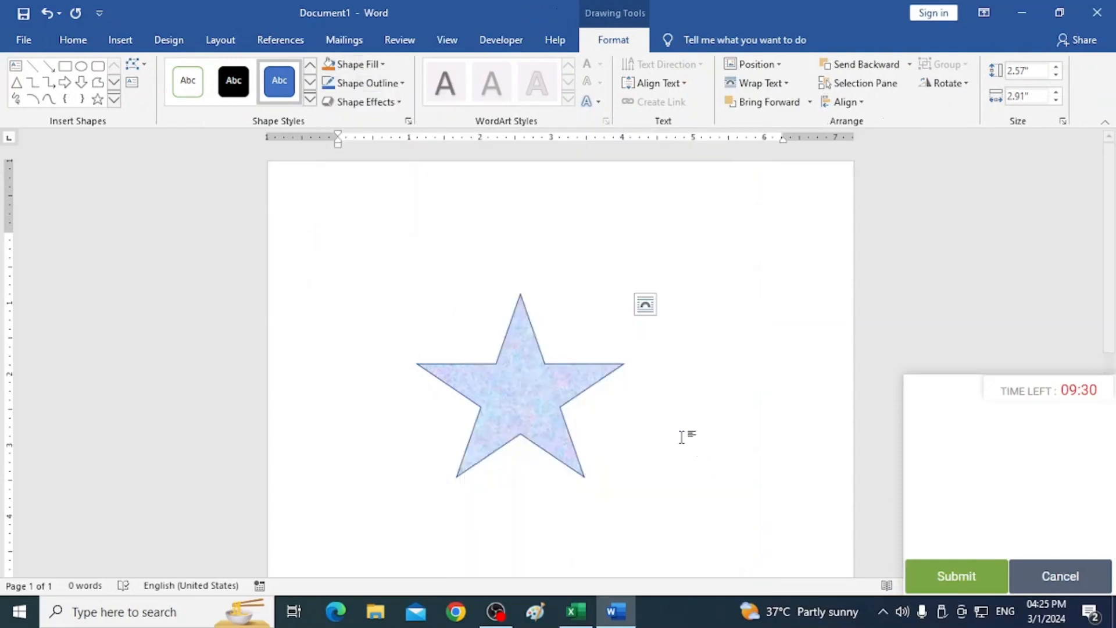
Set the star's outline to red and open its gradient fill settings.
left_click(401, 84)
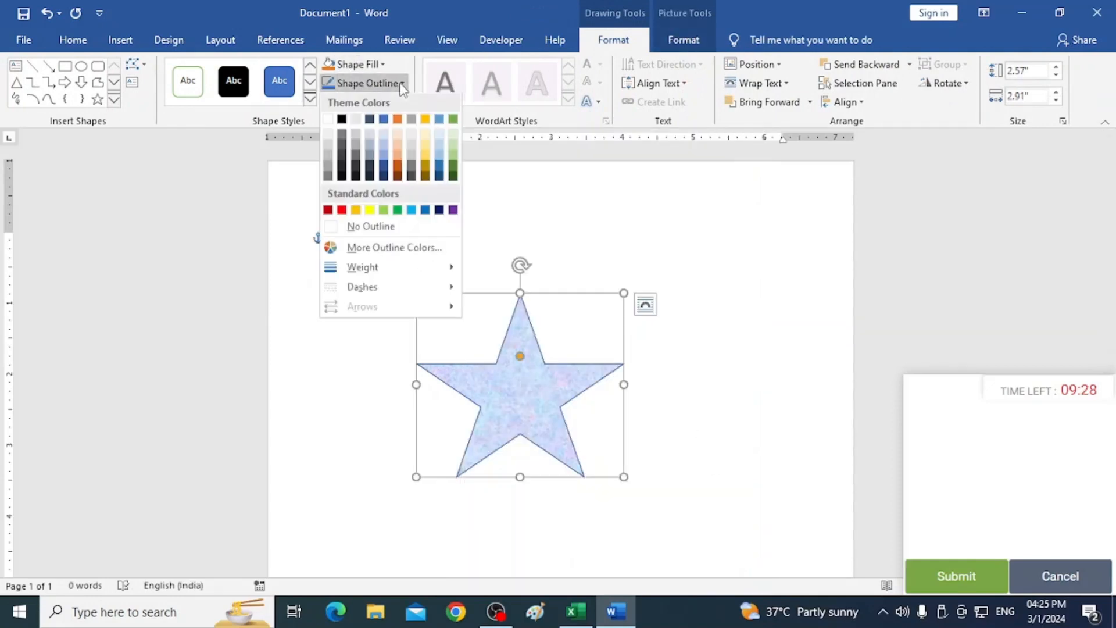
left_click(341, 211)
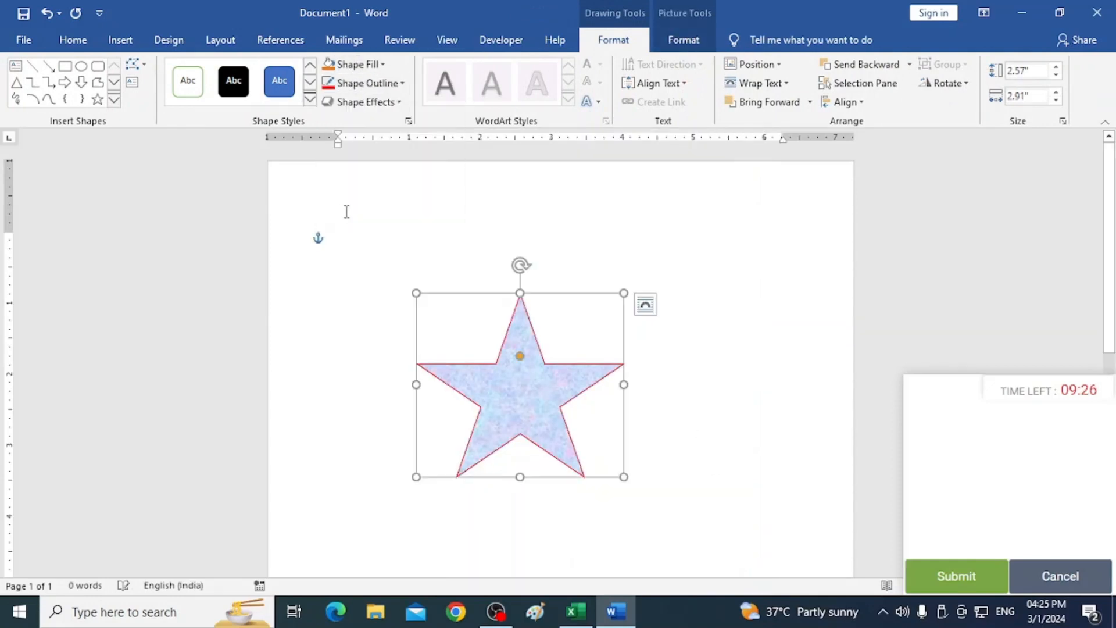
left_click(382, 65)
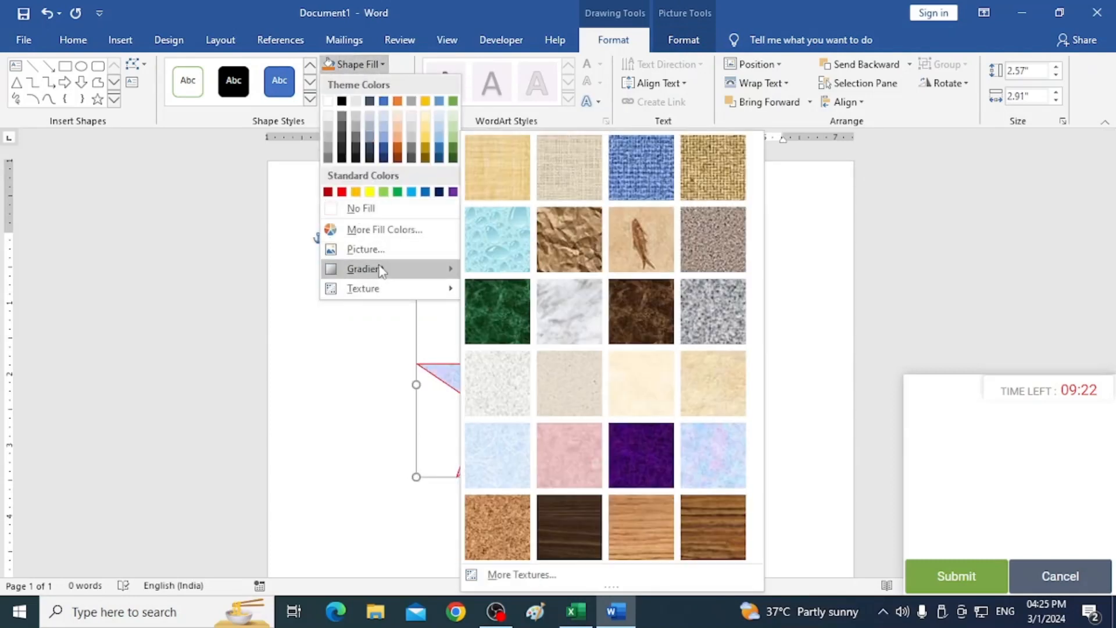
mouse_move(381, 271)
left_click(514, 573)
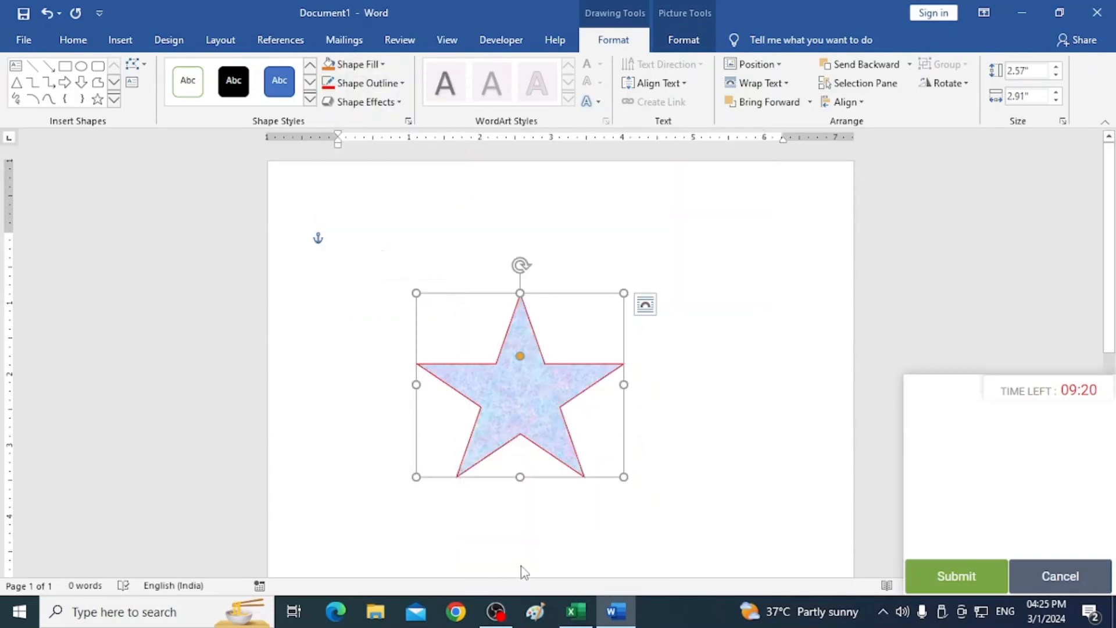
left_click(969, 277)
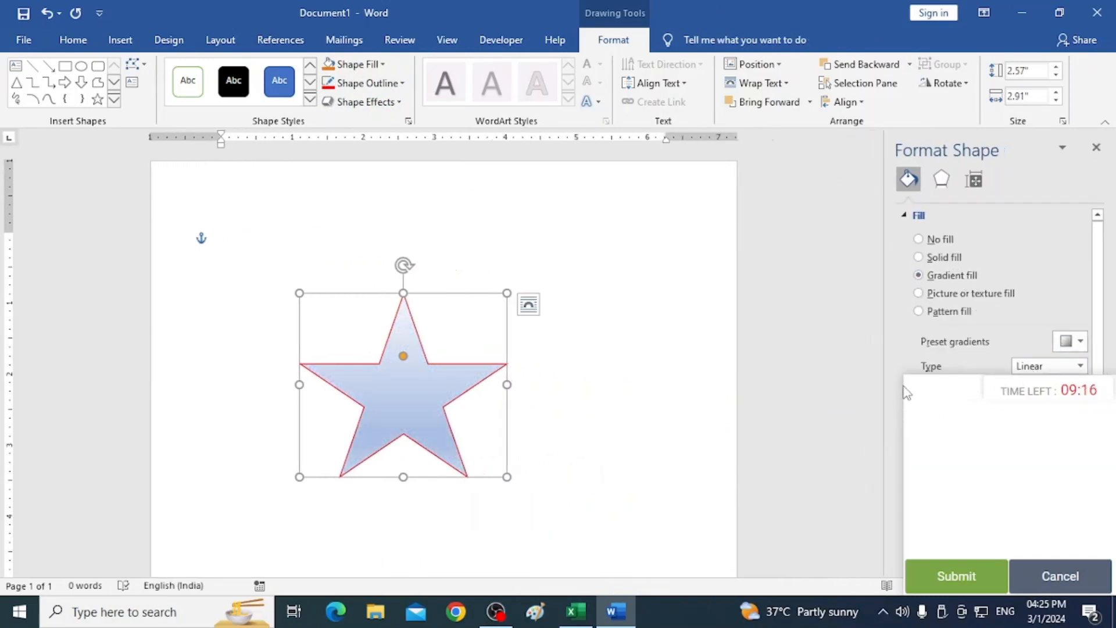
Apply a yellow preset gradient to the star's fill.
left_click_drag(1025, 146, 786, 110)
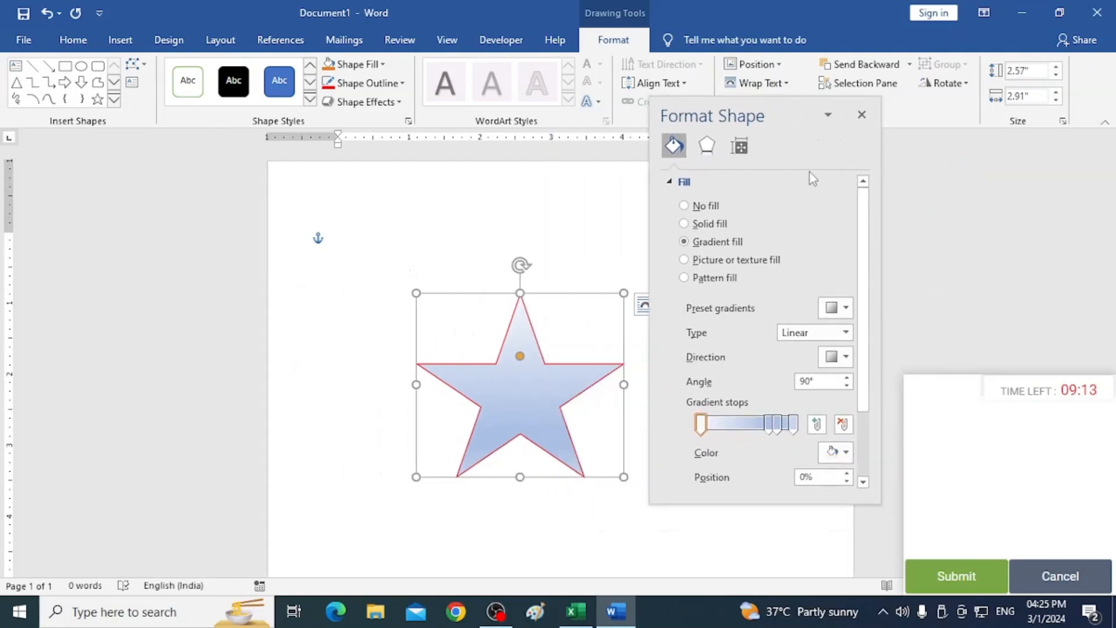
left_click(844, 452)
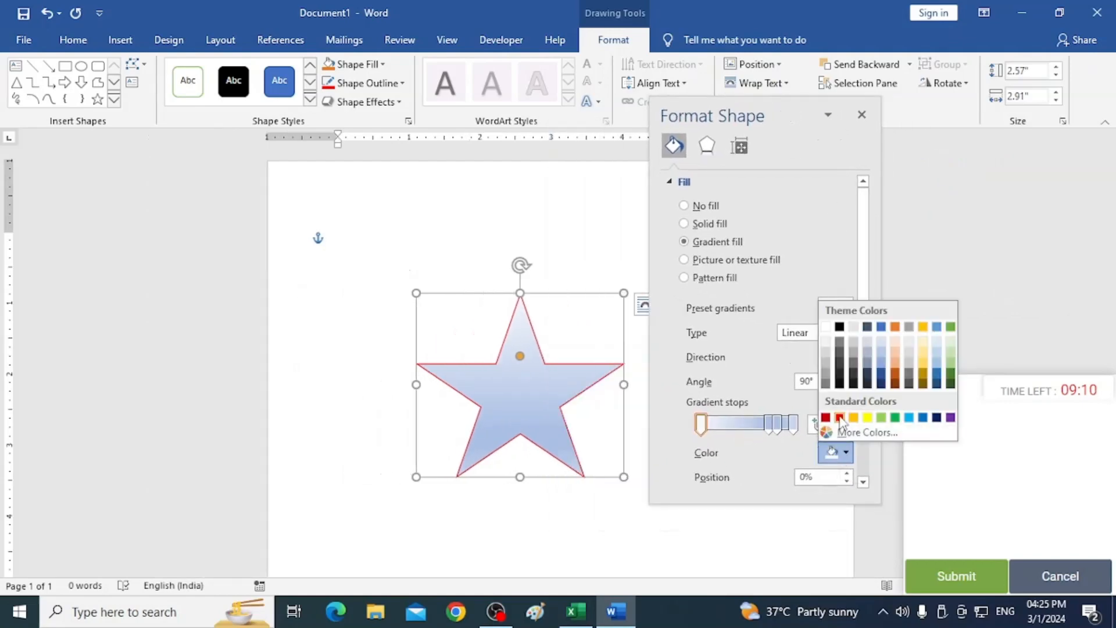
left_click(841, 416)
left_click(841, 308)
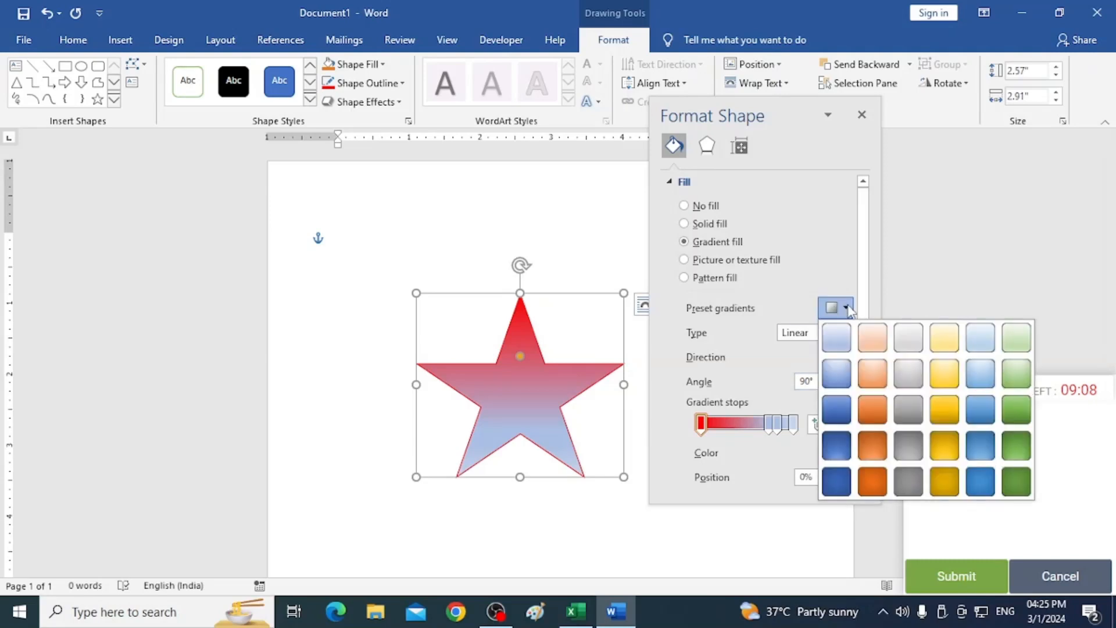
left_click(948, 408)
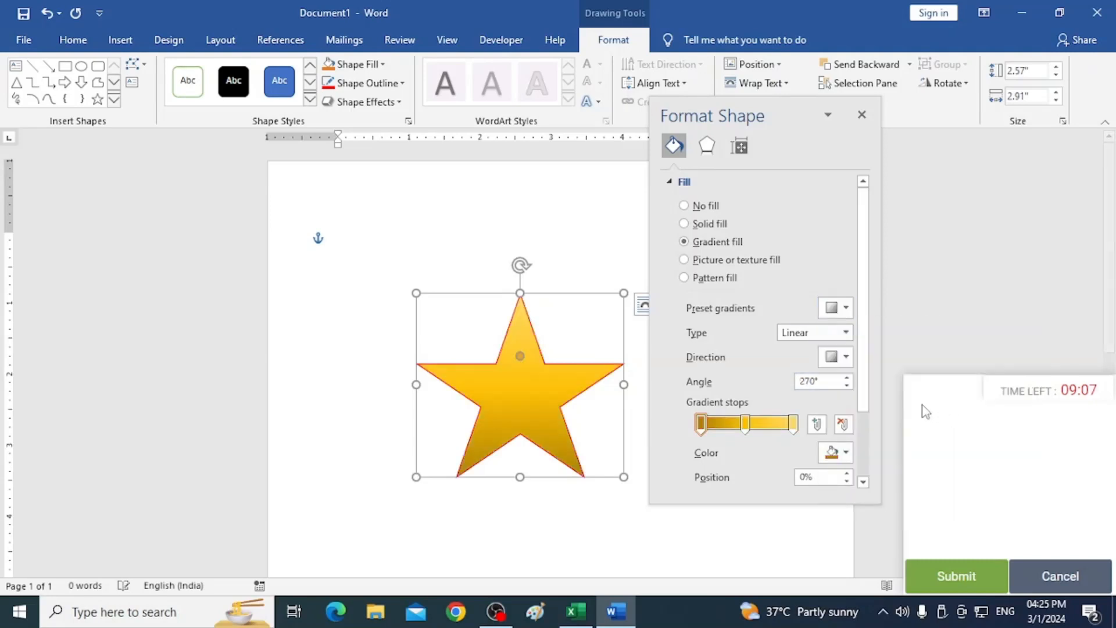
Color the first gradient stop red and the stop at 73% purple.
left_click(846, 453)
left_click(840, 417)
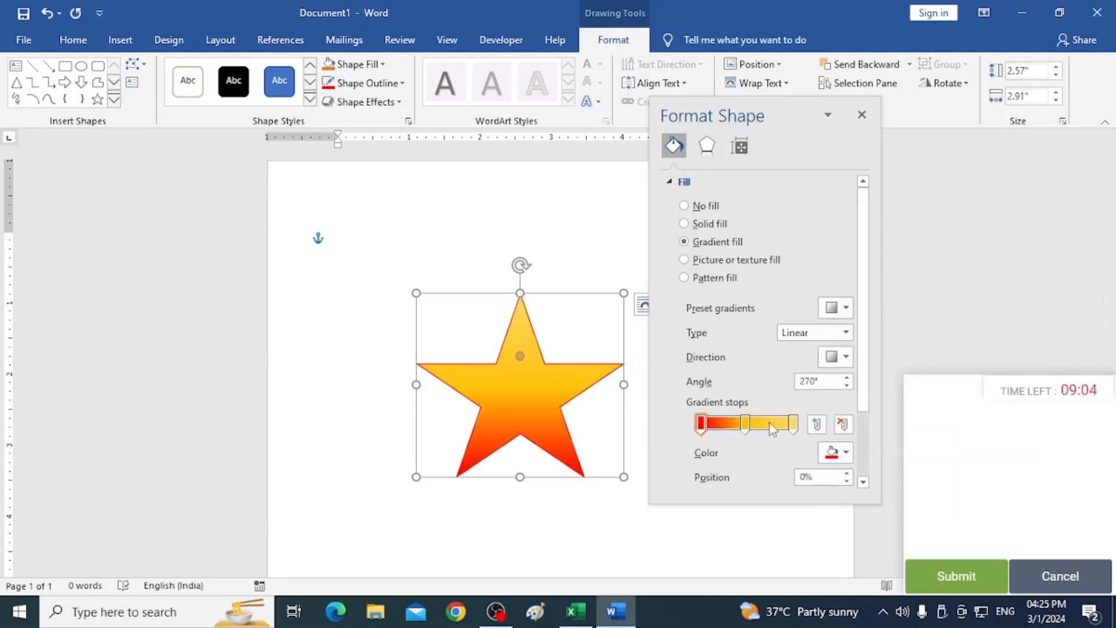
left_click(769, 424)
left_click(844, 455)
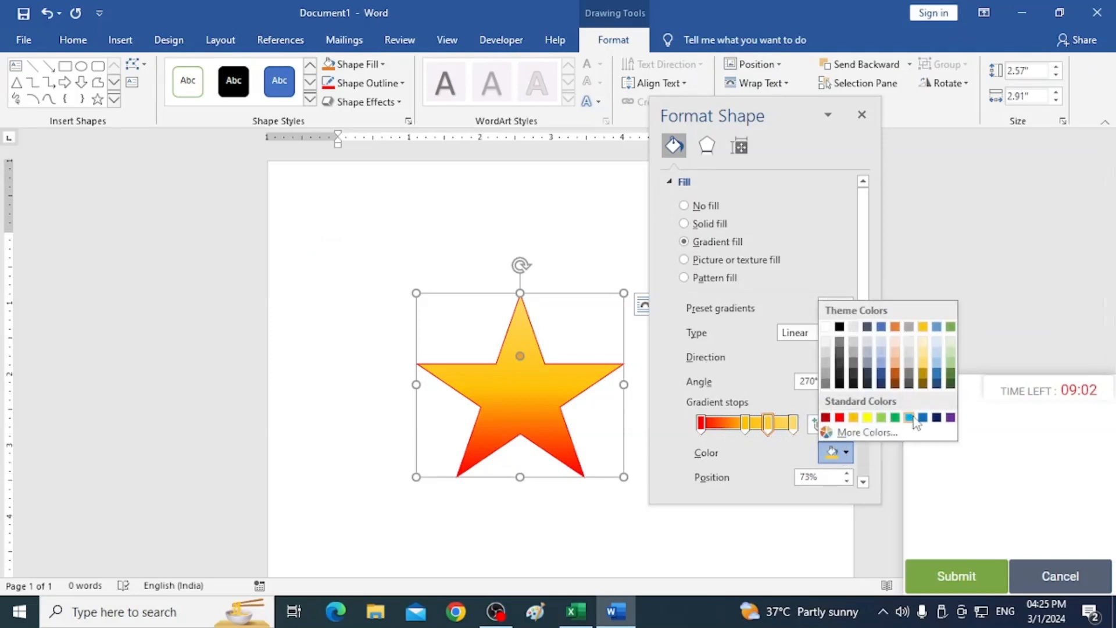
left_click(910, 418)
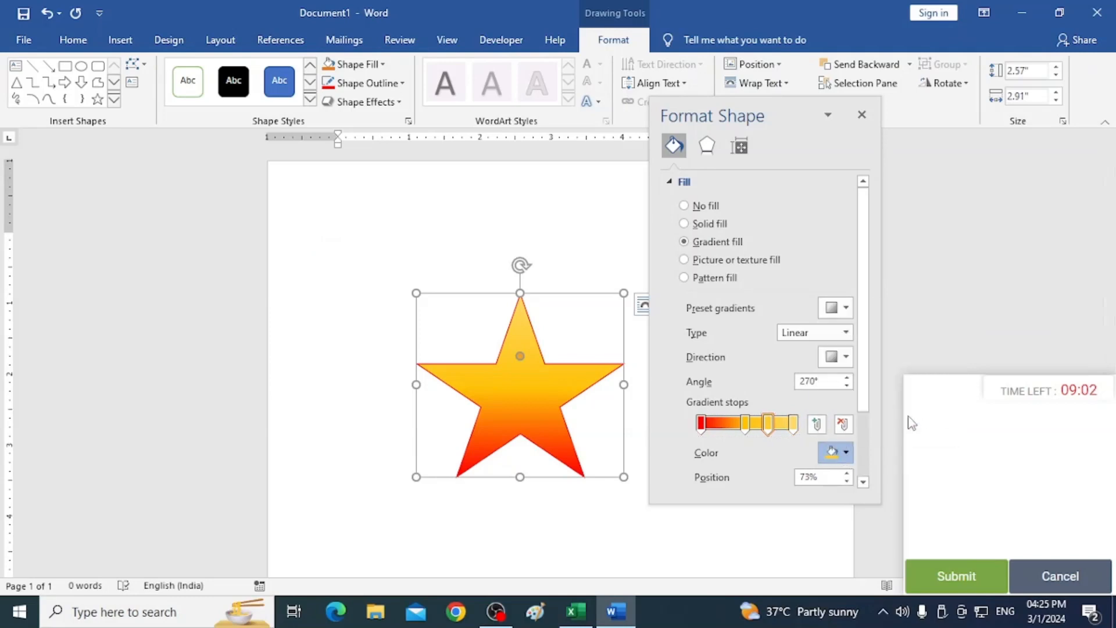
left_click(841, 452)
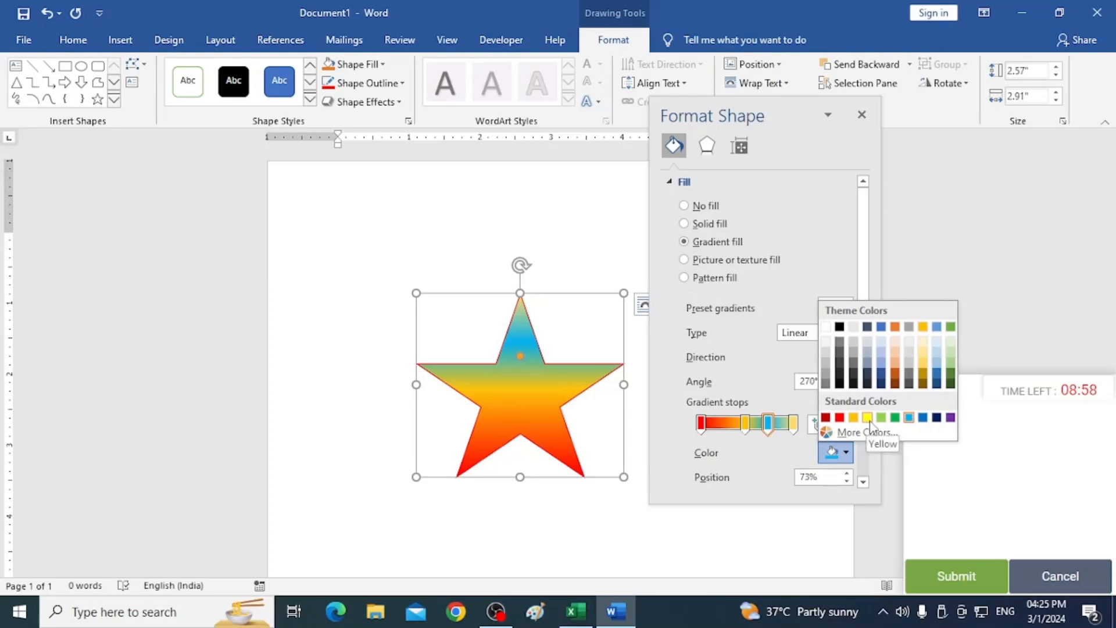
left_click(950, 417)
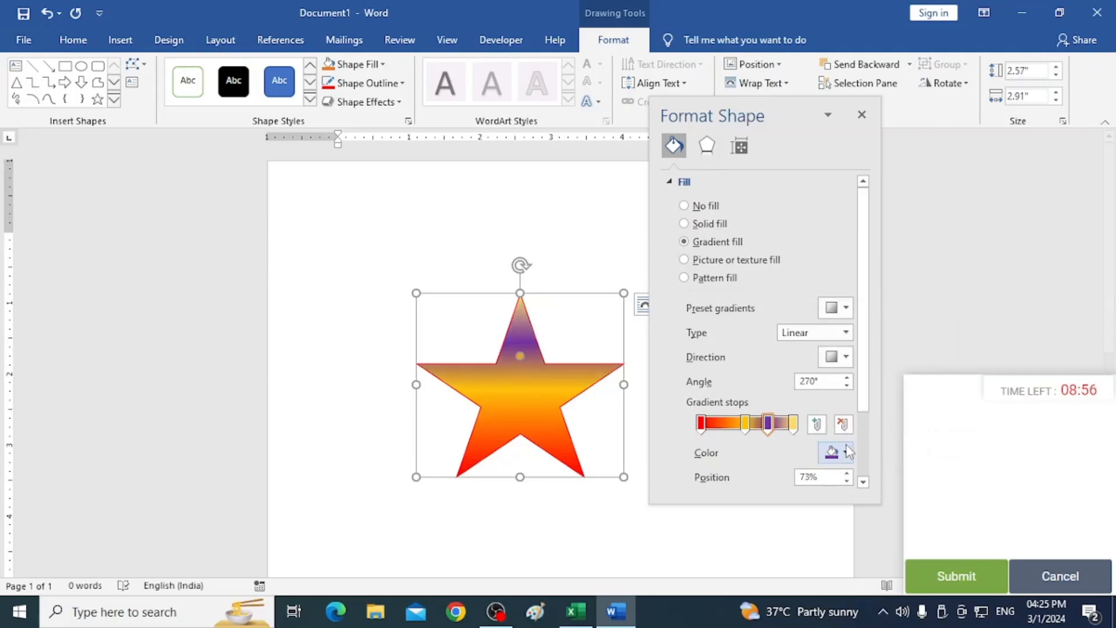
Add a gradient stop at 37% and color it green.
left_click(714, 424)
left_click(792, 426)
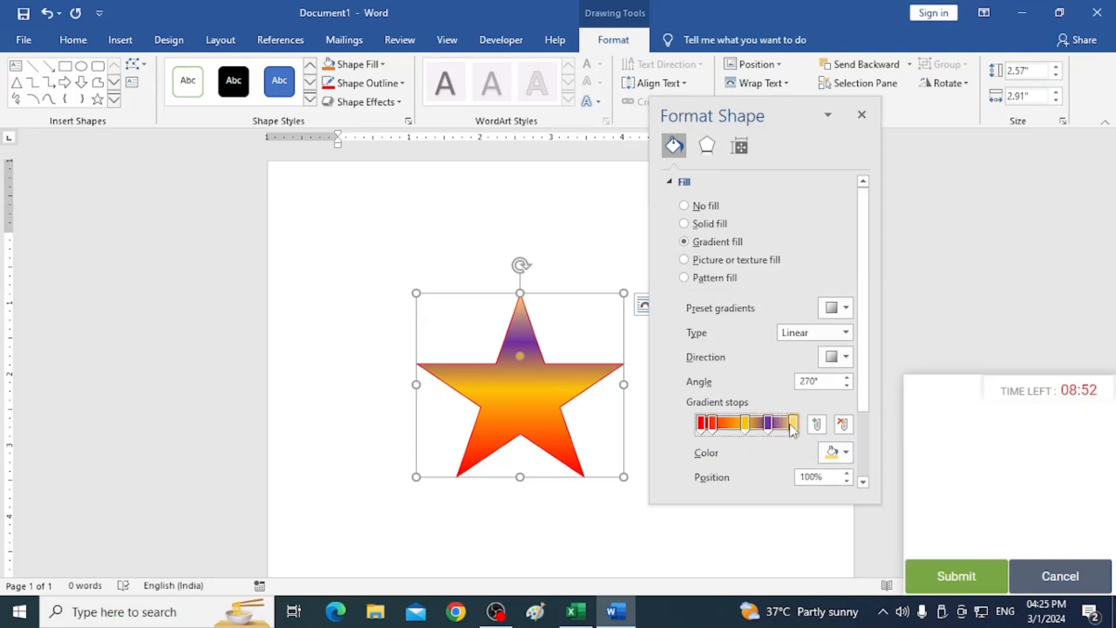
left_click(736, 425)
left_click(843, 453)
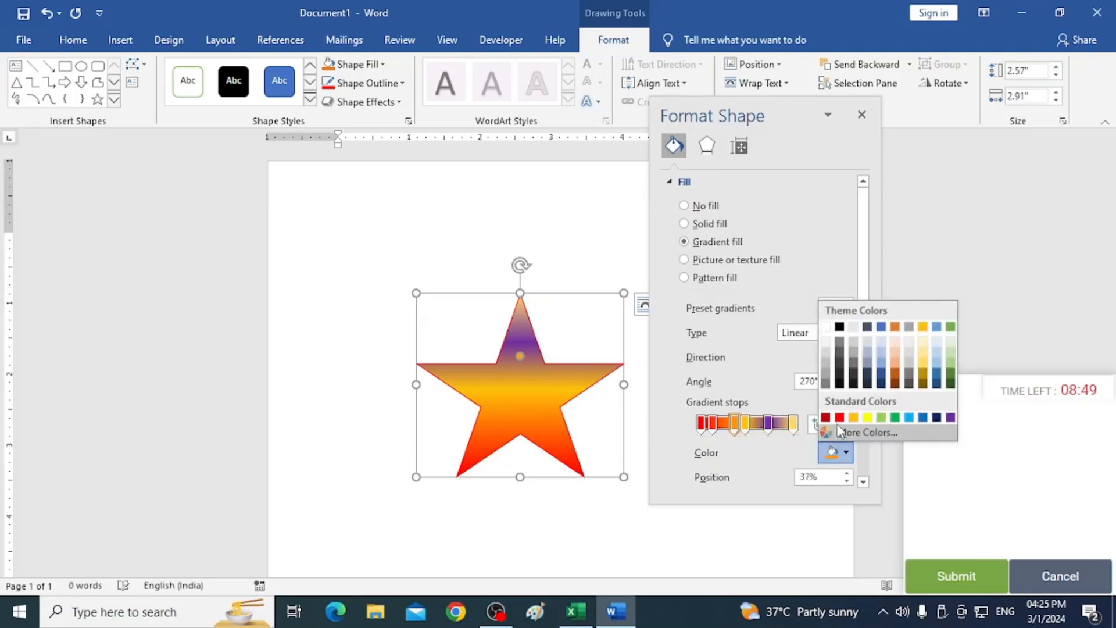
left_click(895, 417)
Color the 100% gradient stop red and close the Format Shape pane.
left_click(793, 424)
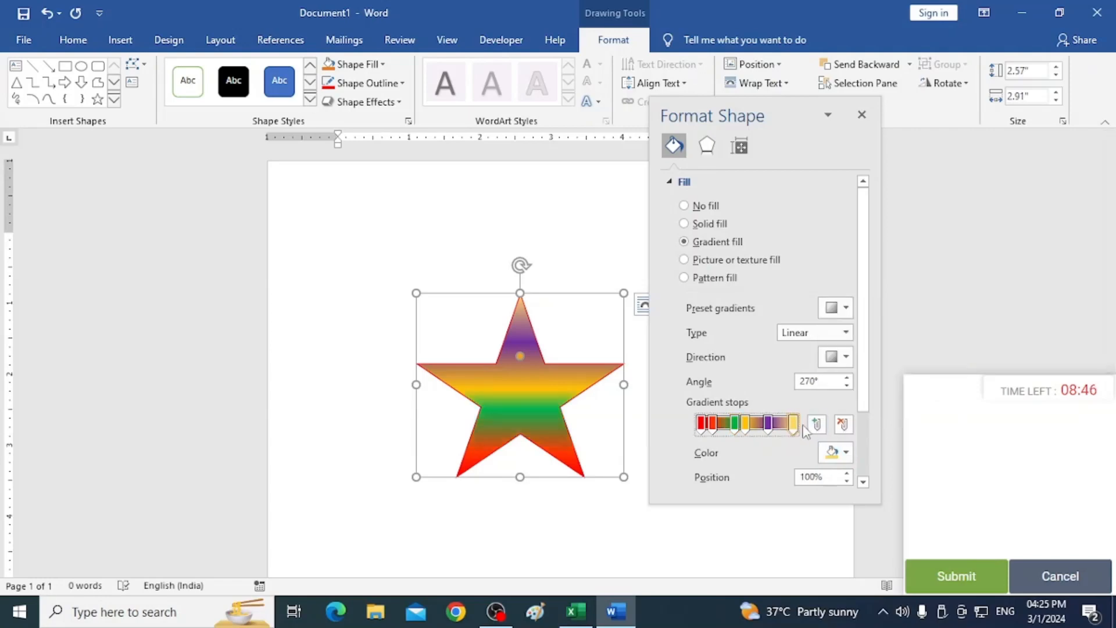
left_click(847, 453)
left_click(839, 417)
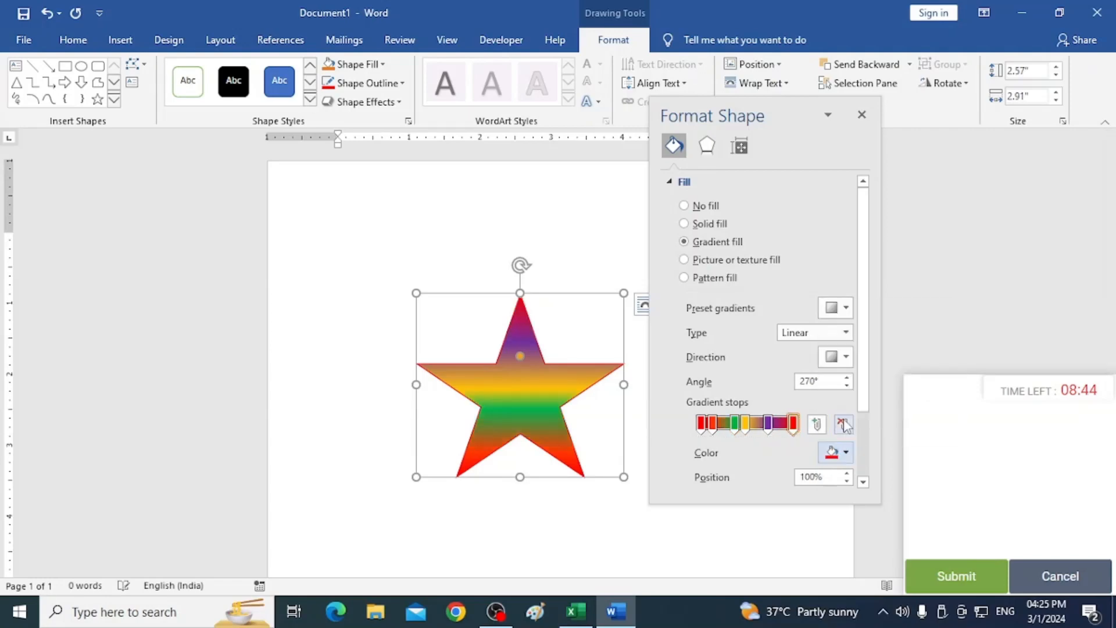
left_click(862, 115)
Save the document to the Desktop with the file name shapes.
scroll(593, 445, "down", 1)
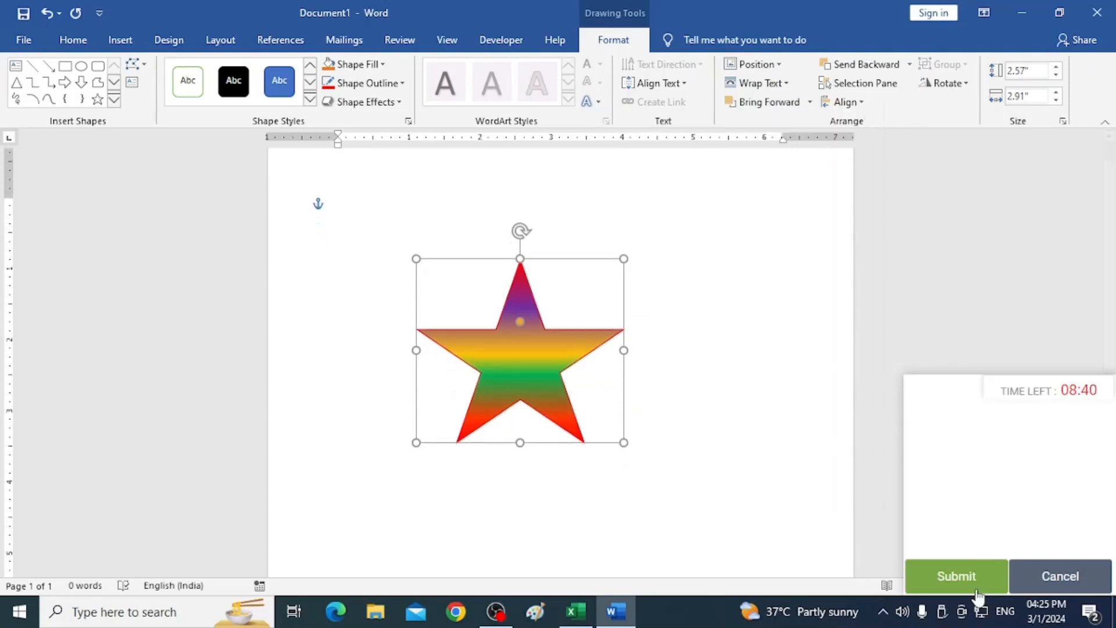
left_click(749, 510)
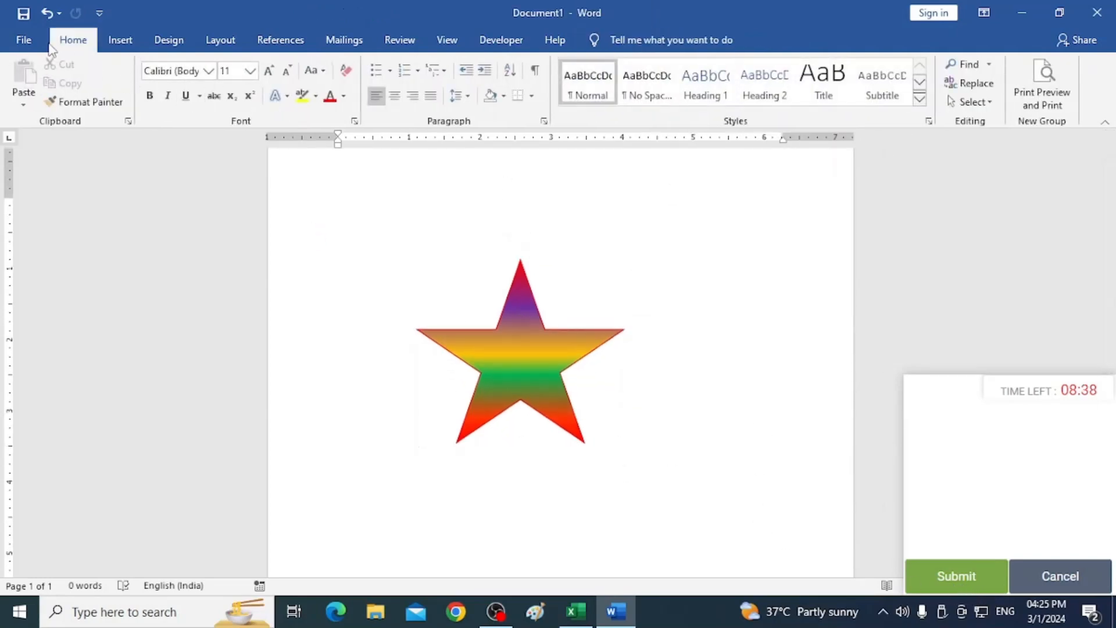
left_click(17, 39)
left_click(58, 257)
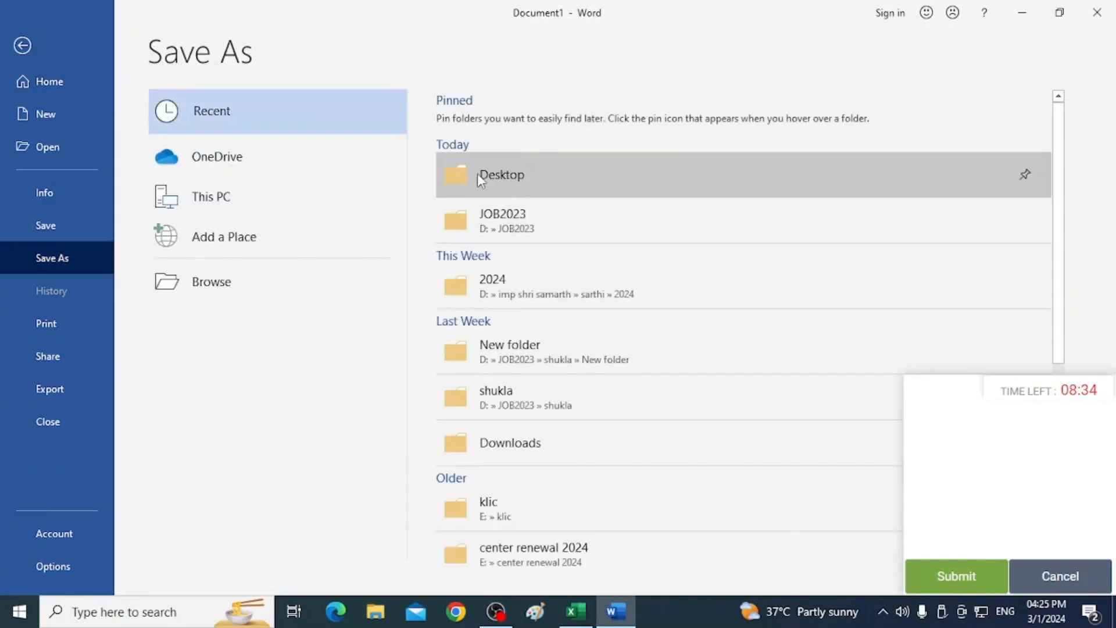
left_click(476, 174)
left_click(160, 283)
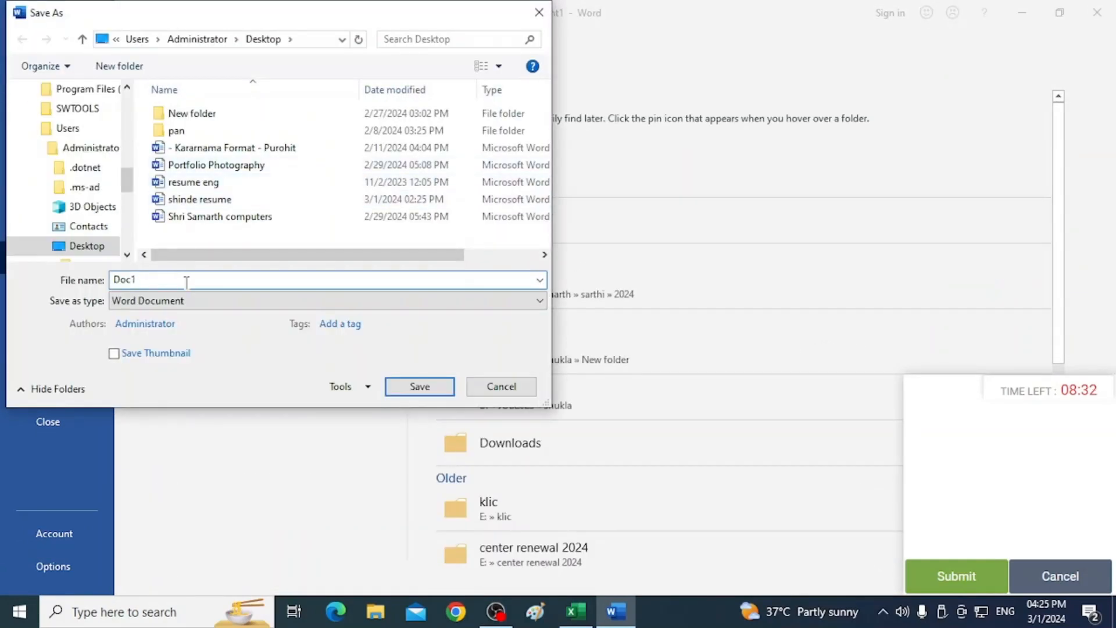
left_click_drag(160, 285, 61, 272)
type("shapes")
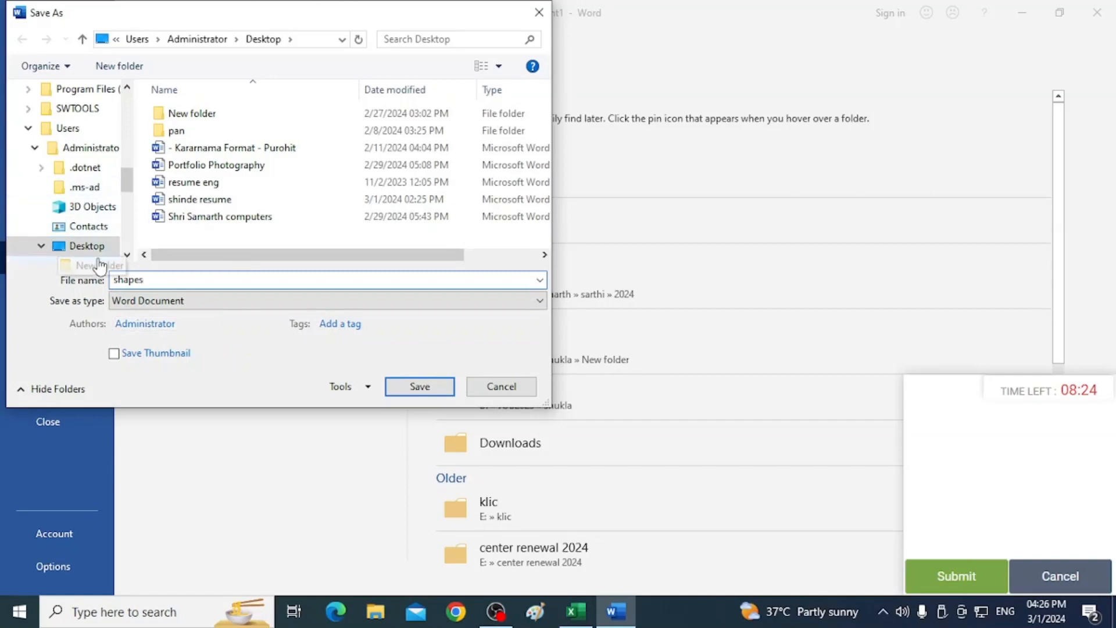
left_click(430, 387)
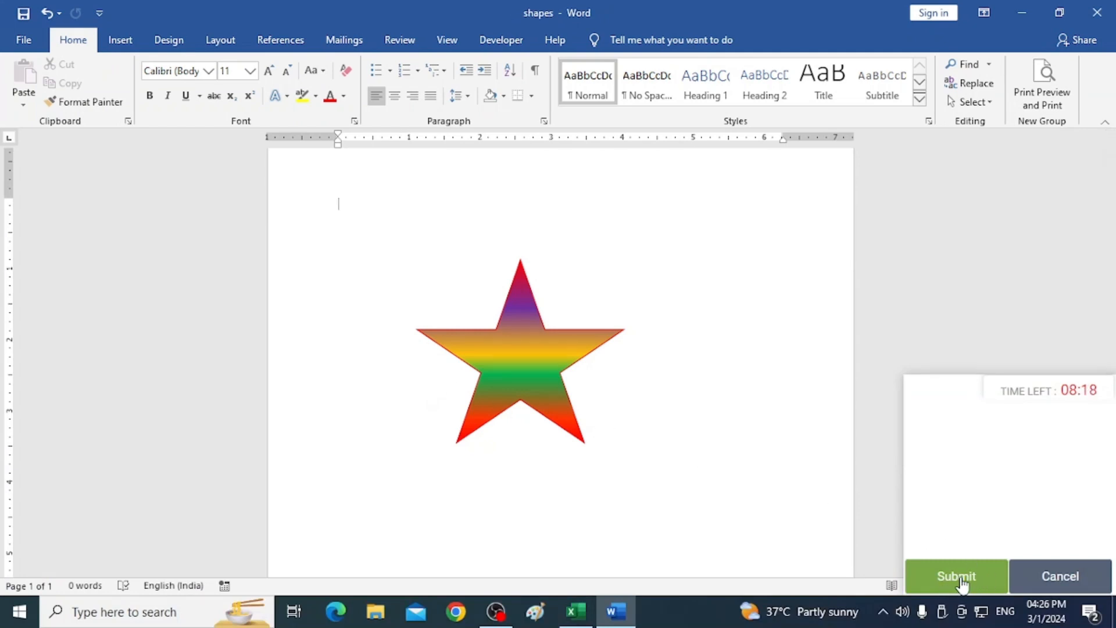
Submit the timed assignment and confirm the submission.
left_click(957, 577)
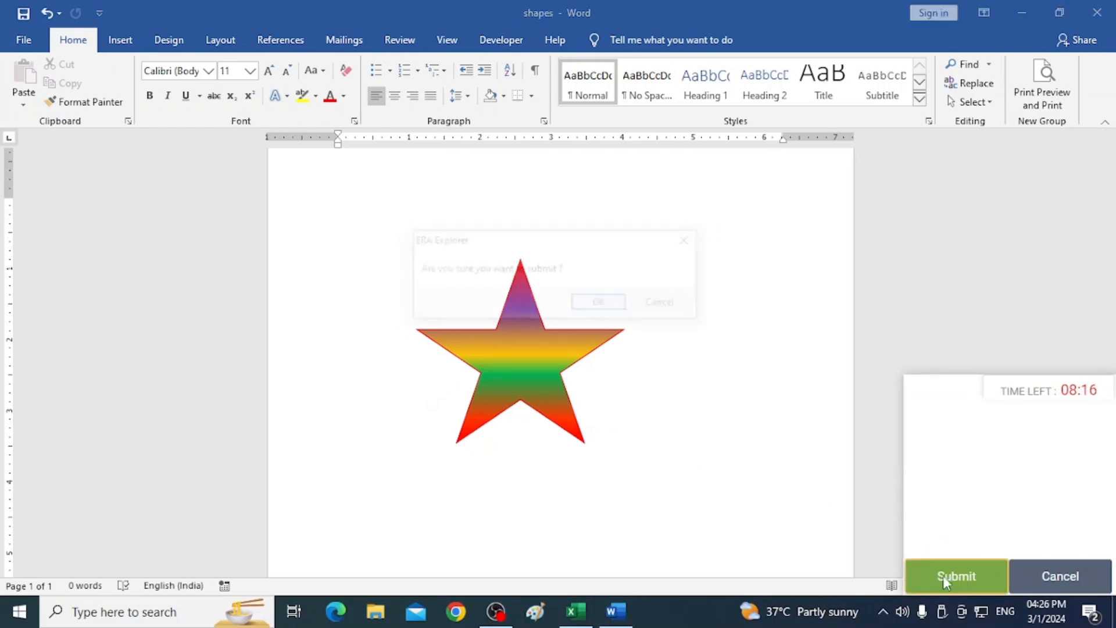
left_click(599, 311)
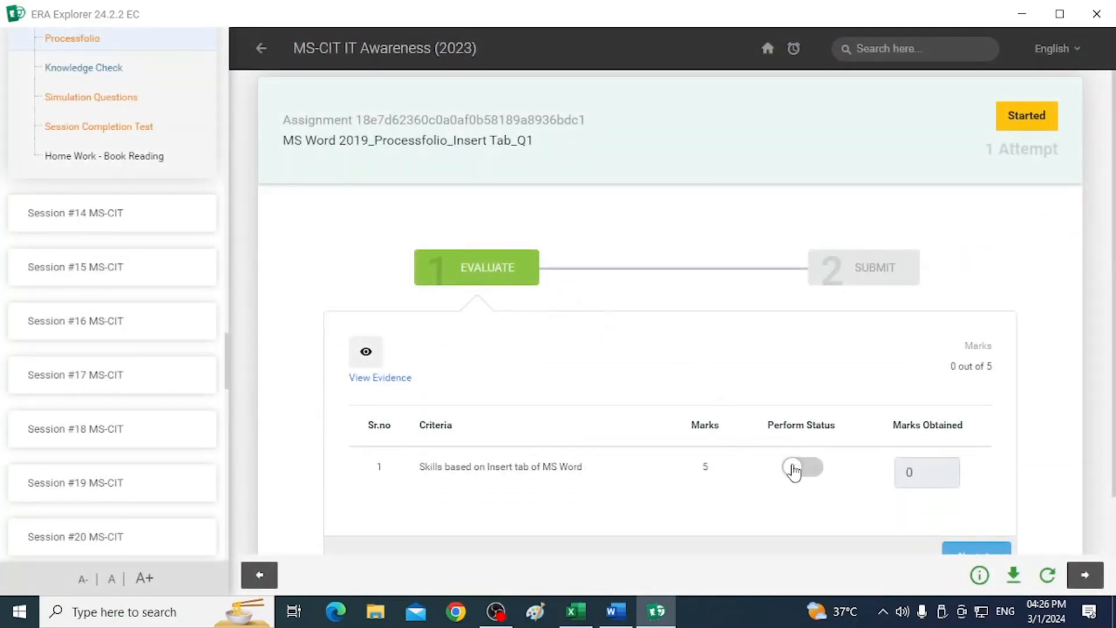
Mark the Insert tab skills criterion as performed and proceed to the submit stage.
left_click(794, 469)
scroll(1026, 465, "down", 1)
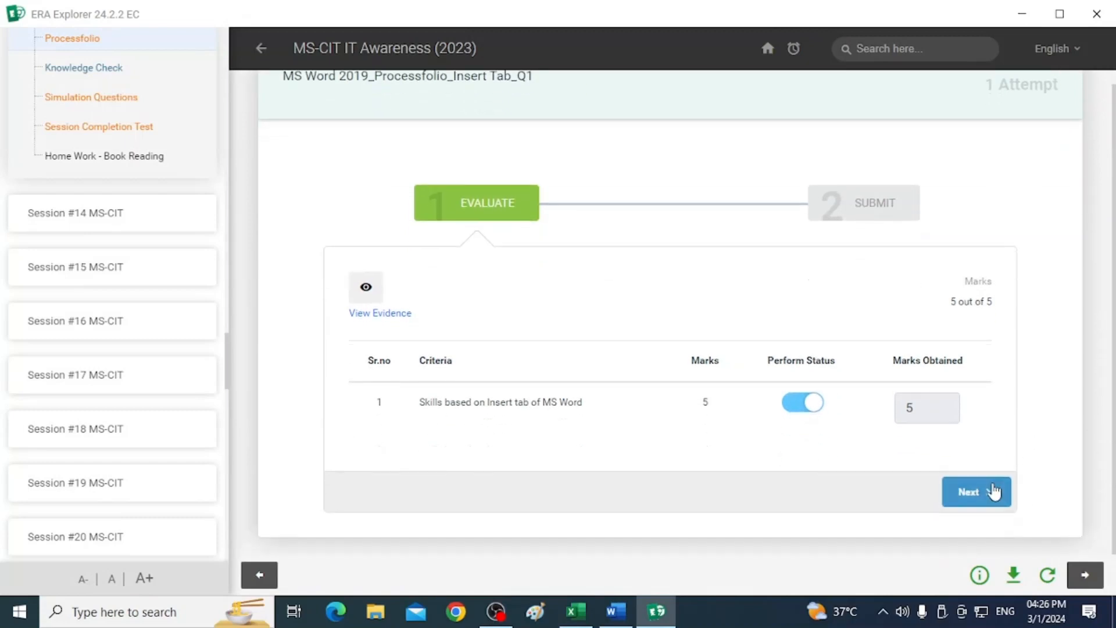
left_click(991, 493)
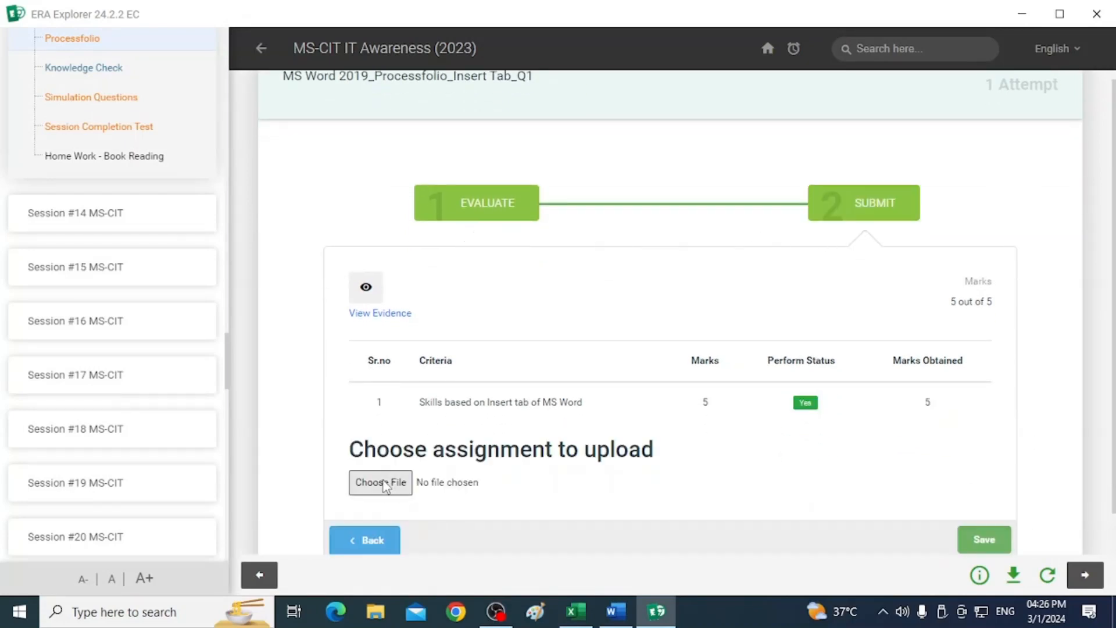
Upload the shapes file from the Desktop as the assignment and save the submission.
left_click(386, 486)
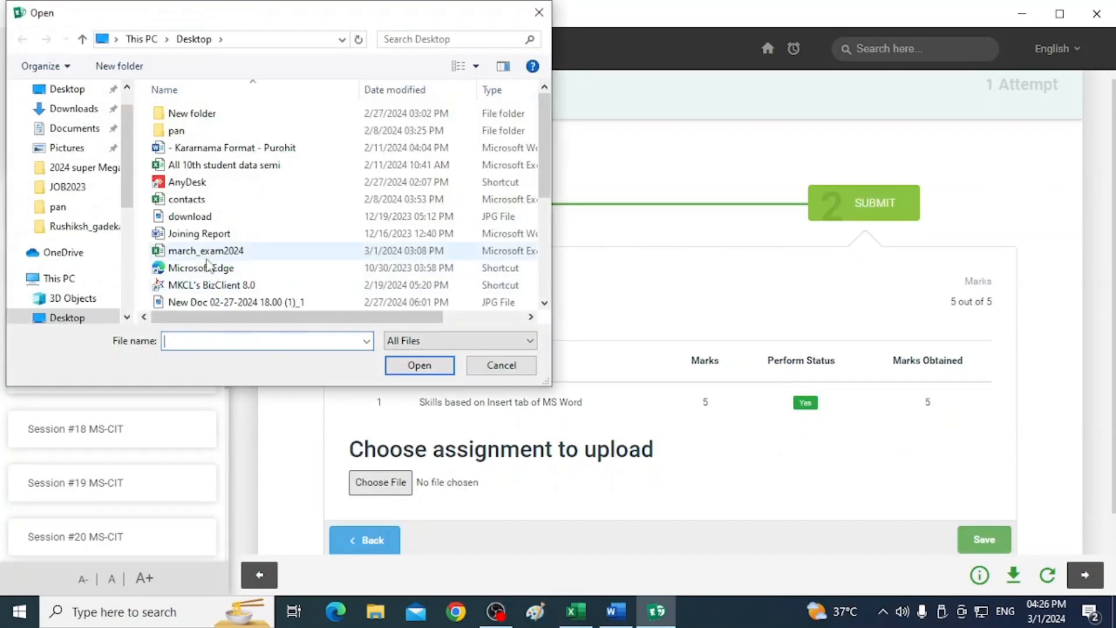
left_click(66, 93)
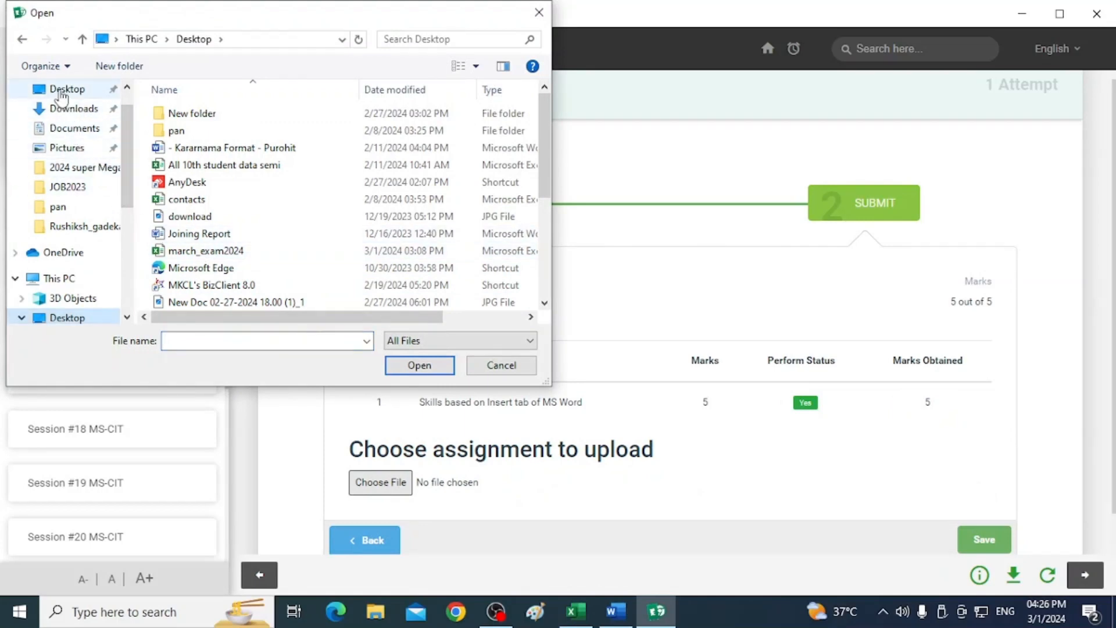
scroll(177, 253, "down", 1)
scroll(179, 251, "down", 3)
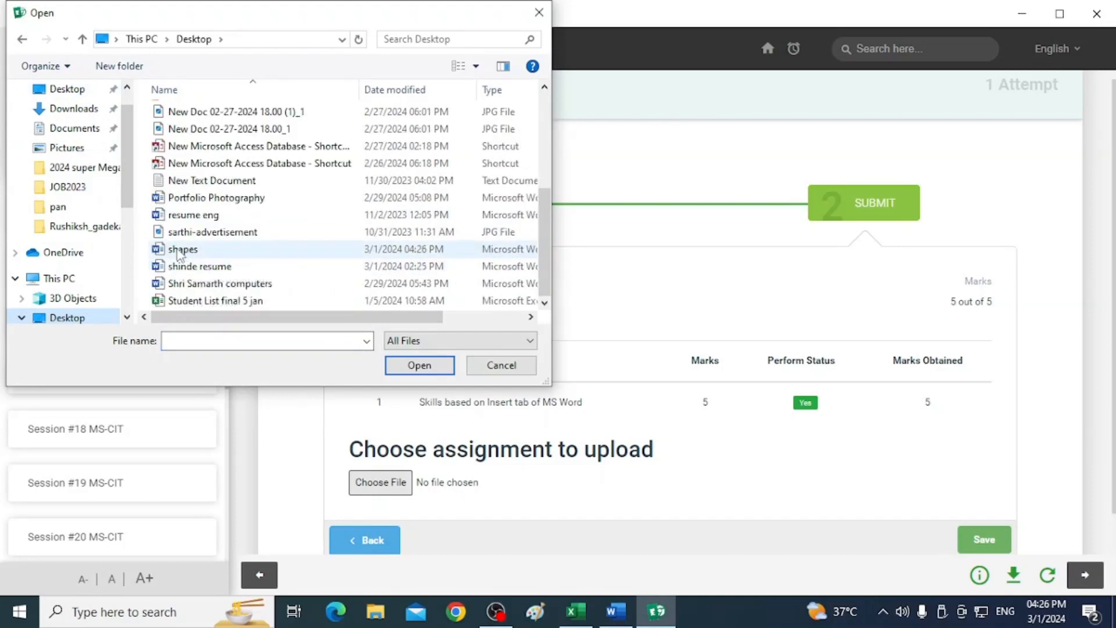
left_click(180, 252)
left_click(419, 365)
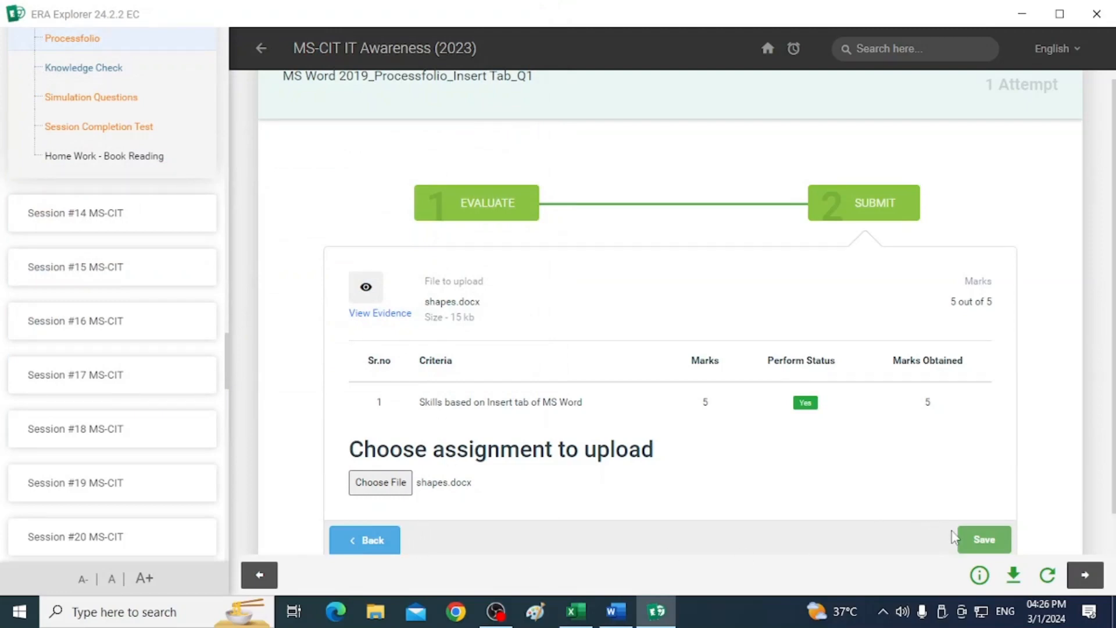
scroll(959, 532, "down", 1)
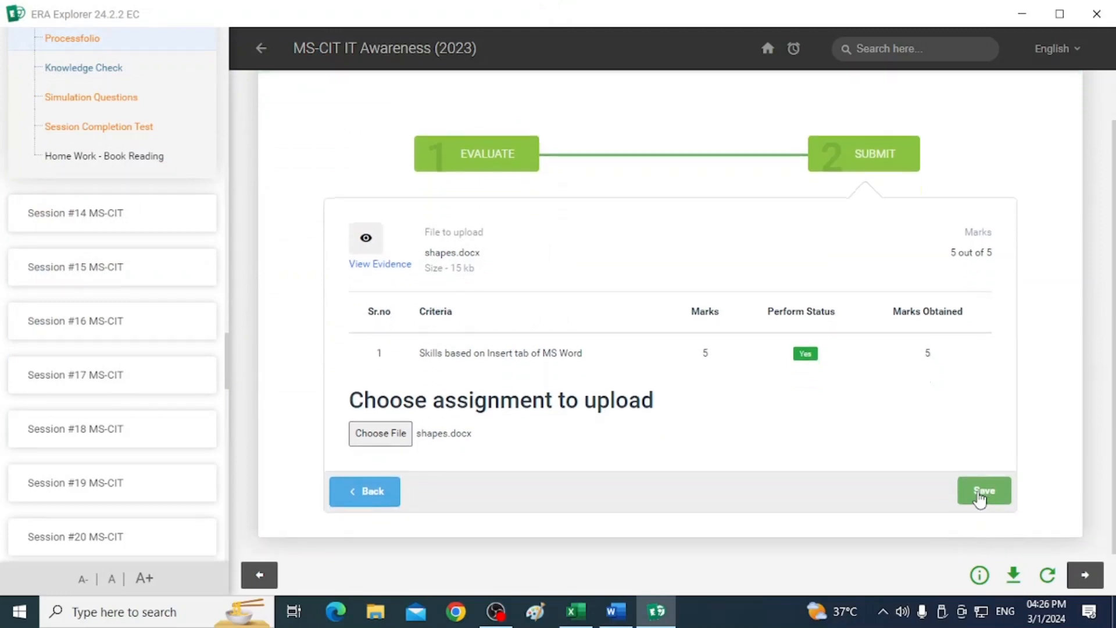
left_click(980, 494)
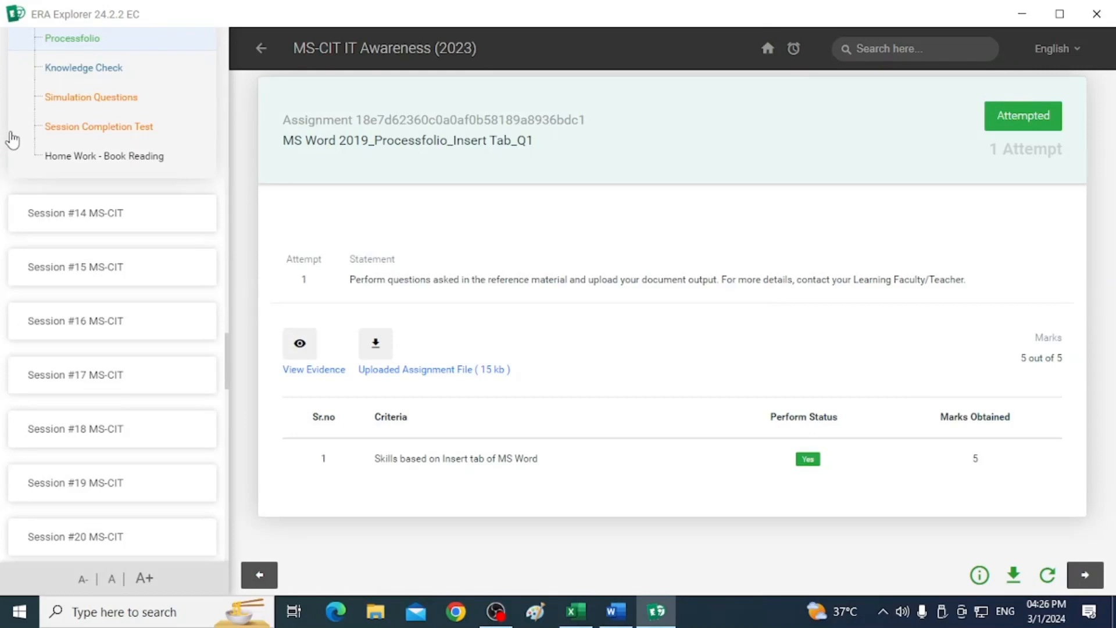
Open the Session #13 Knowledge Check.
left_click(115, 73)
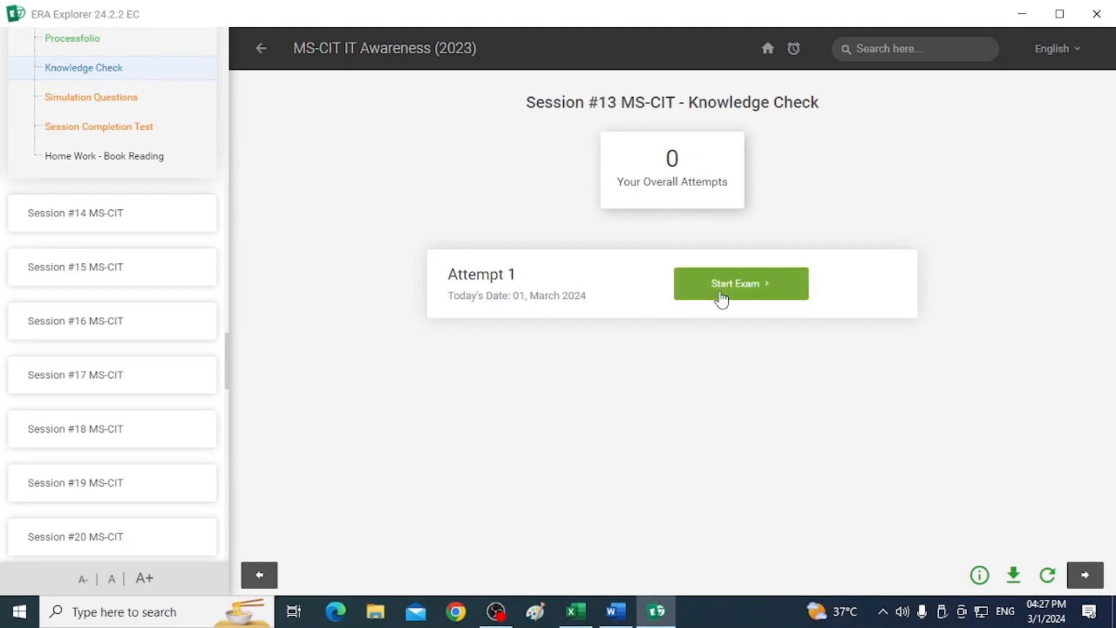
Start the Knowledge Check exam and answer the first question with "information technology filetype:pdf", submitting it.
left_click(720, 295)
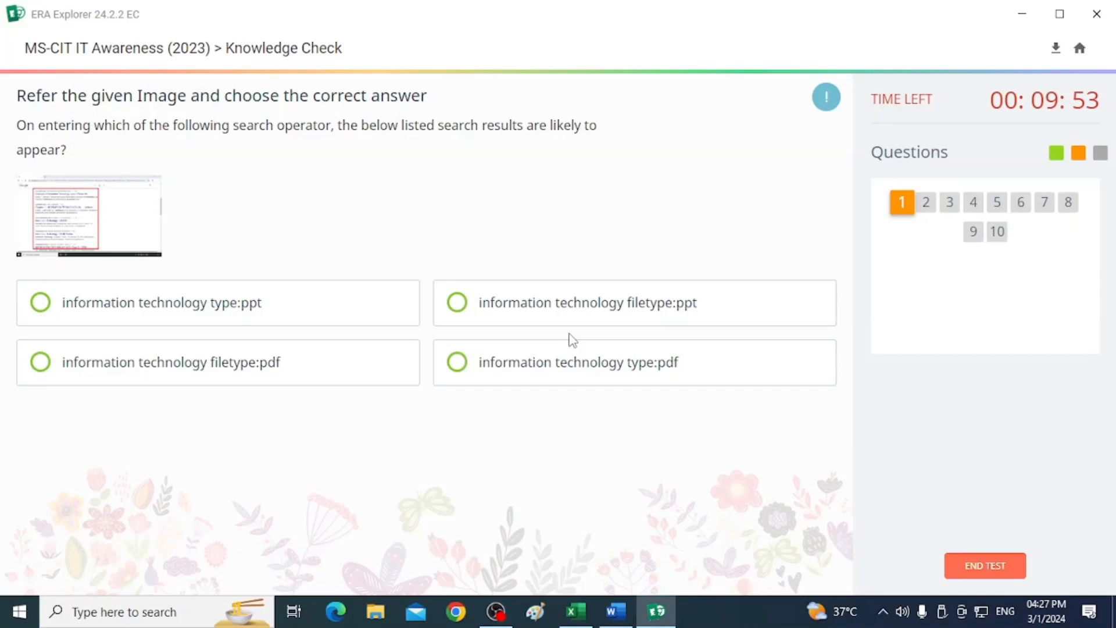
left_click(99, 373)
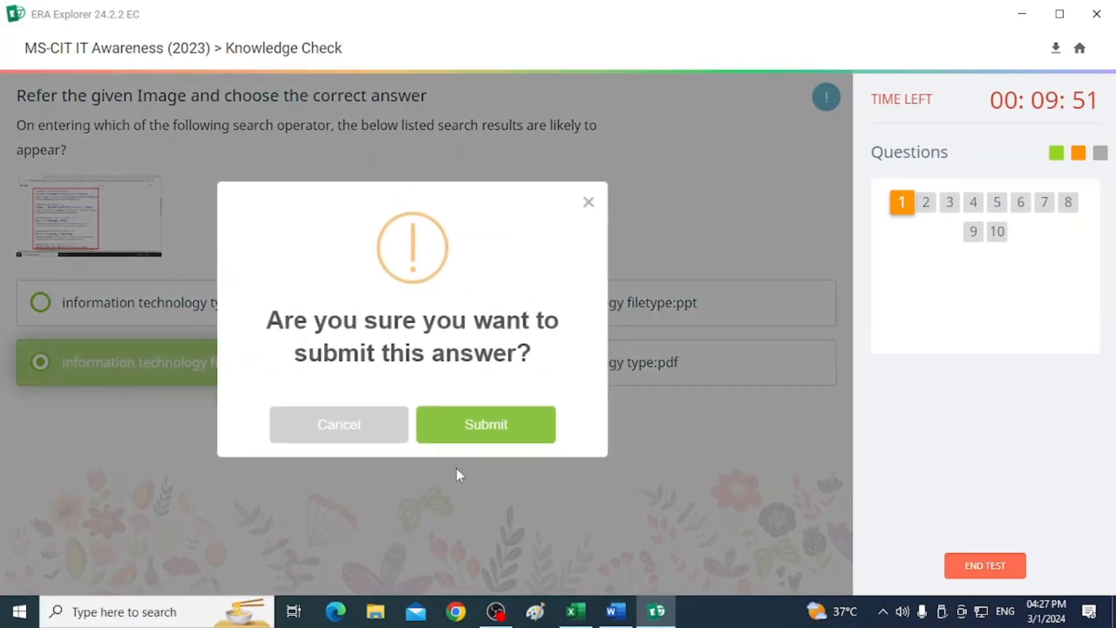
left_click(473, 430)
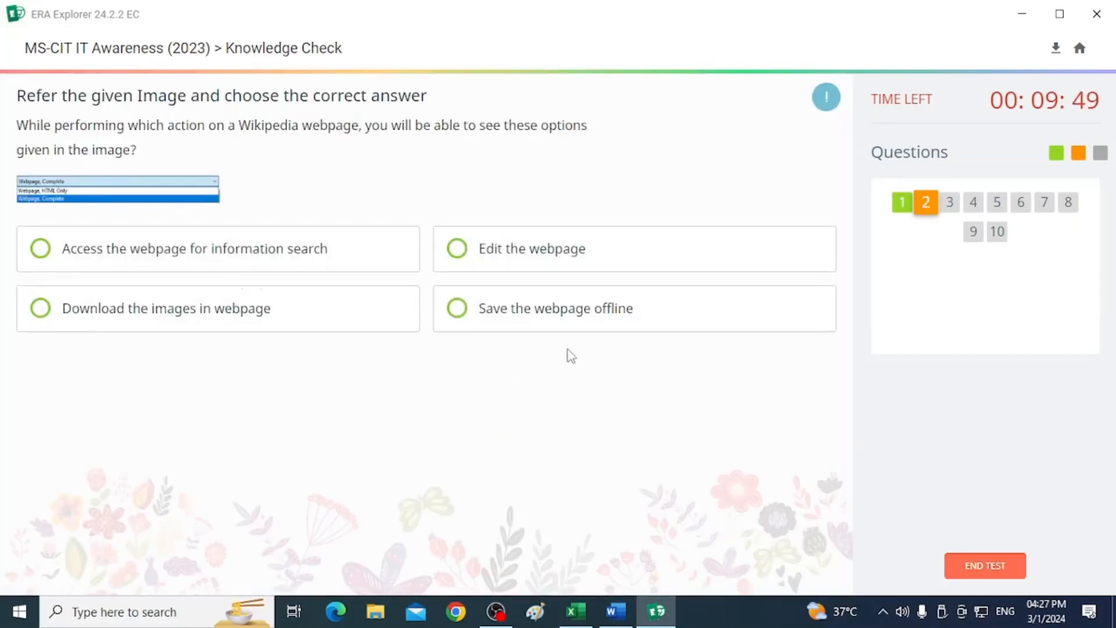
Answer question 2 with "Save the webpage offline" and question 3 with "To bookmark the webpage", submitting each.
left_click(465, 309)
left_click(480, 430)
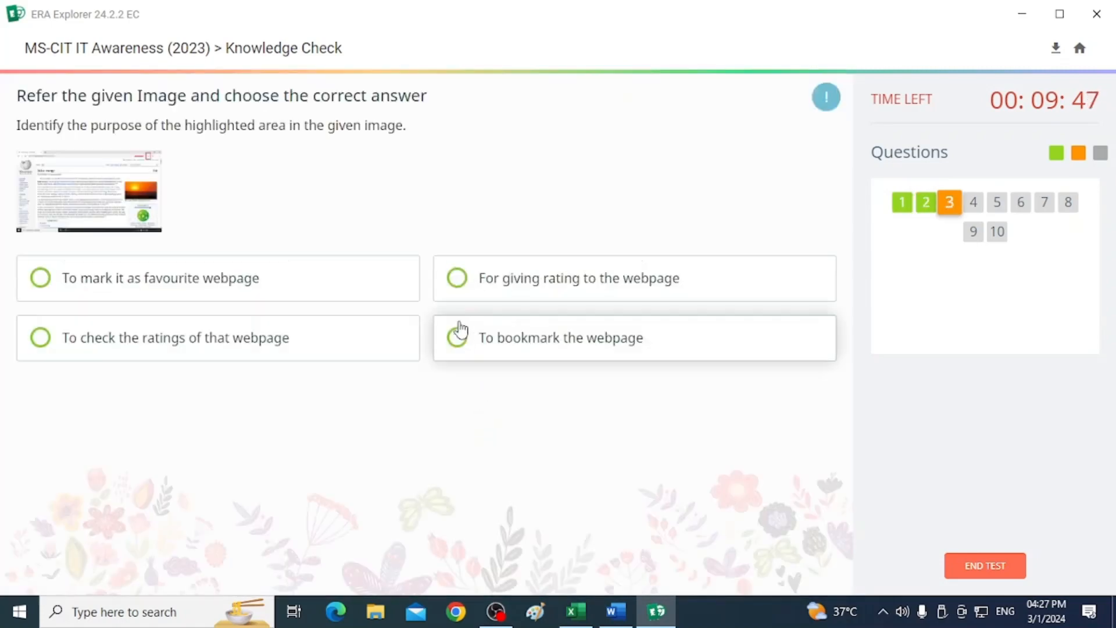
left_click(460, 331)
left_click(497, 426)
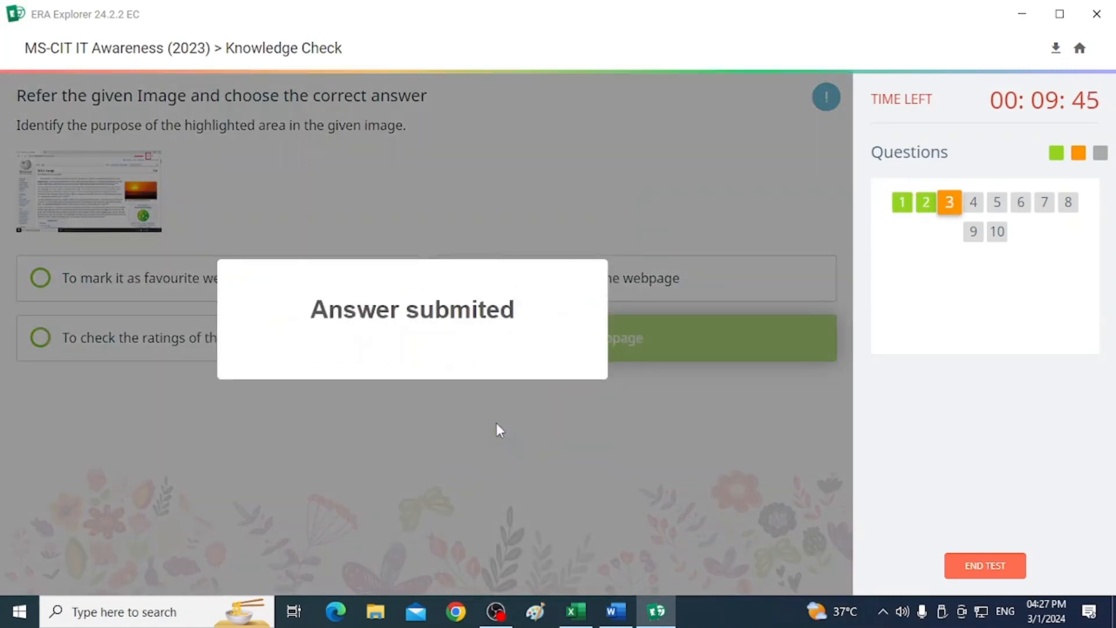
Answer question 4 with saving the webpage offline and question 5 with "Edit or Remove the bookmark", submitting each.
left_click(453, 191)
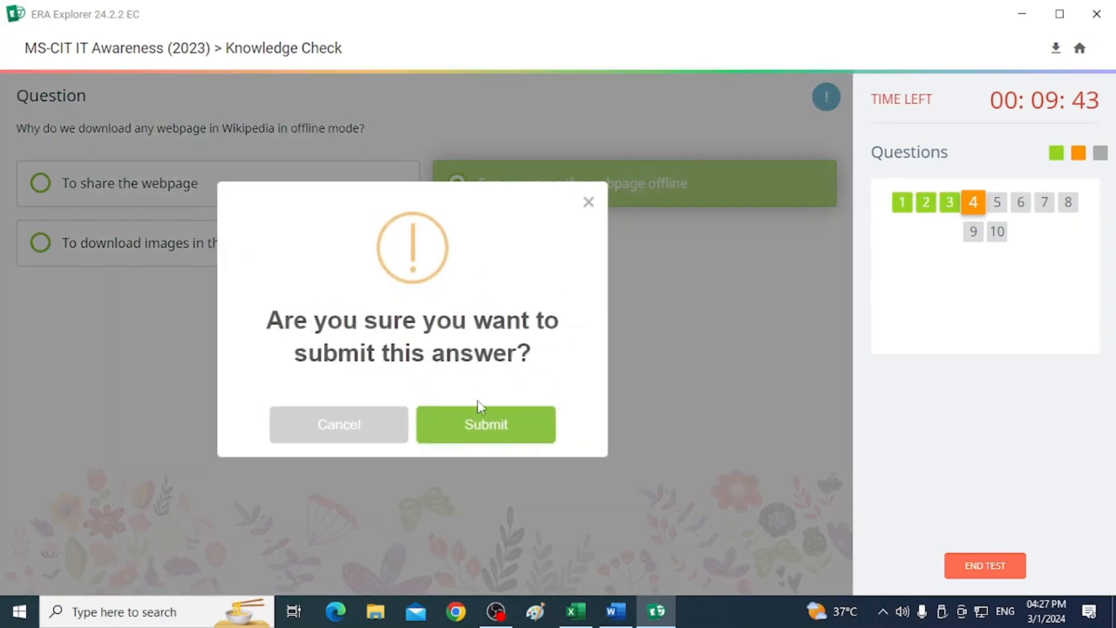
left_click(475, 418)
left_click(72, 257)
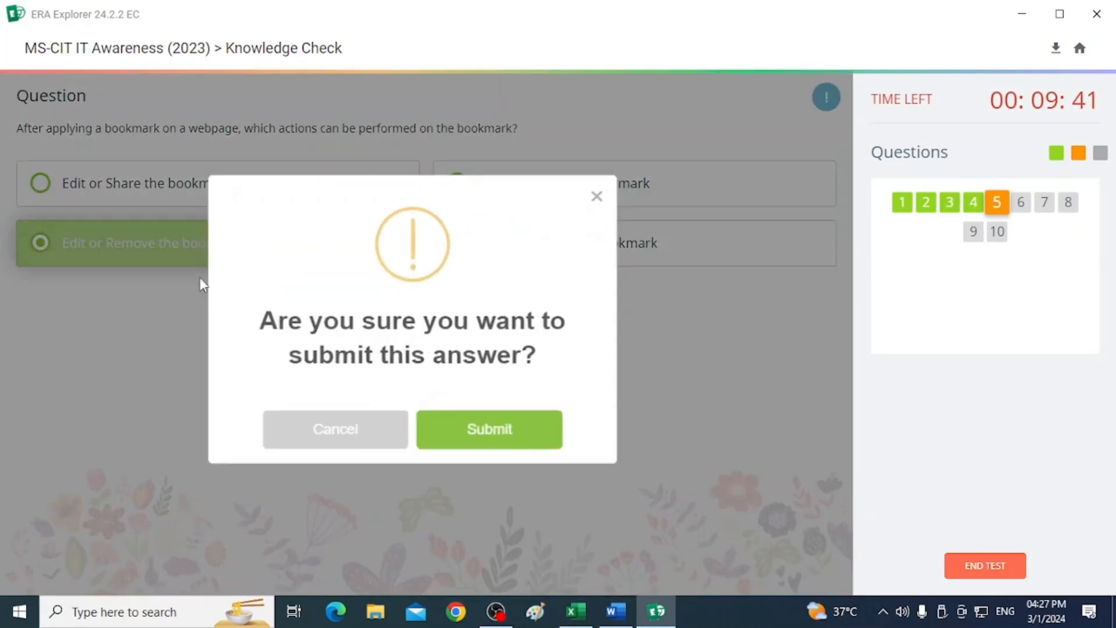
left_click(487, 431)
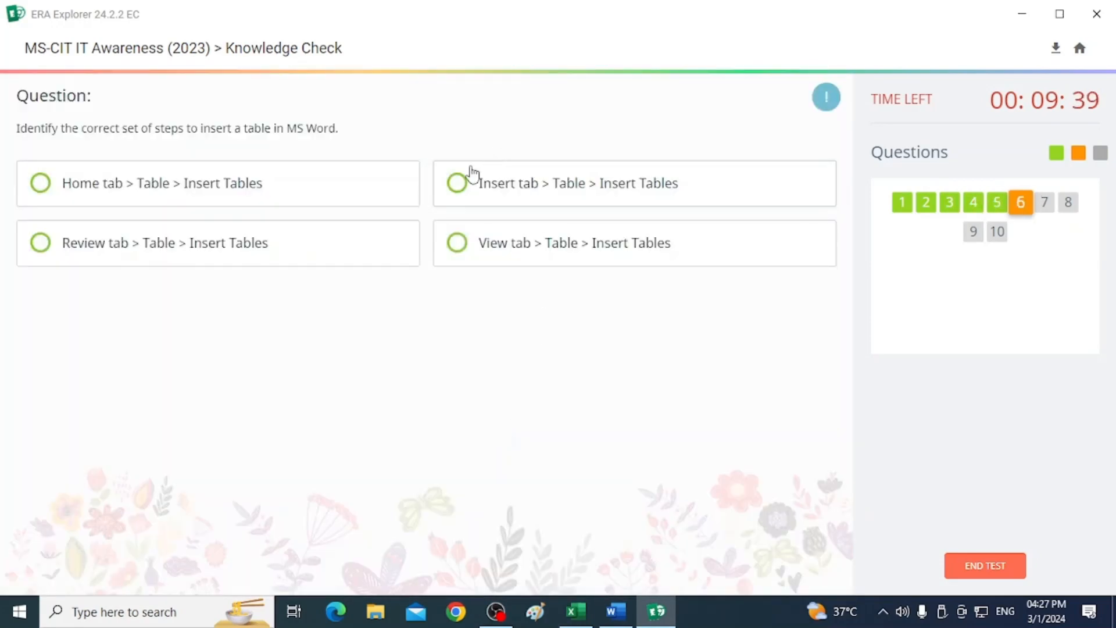
Answer question 6 with "Insert tab > Table > Insert Tables" and save question 7 with the overview and starting-point options.
left_click(469, 182)
left_click(478, 424)
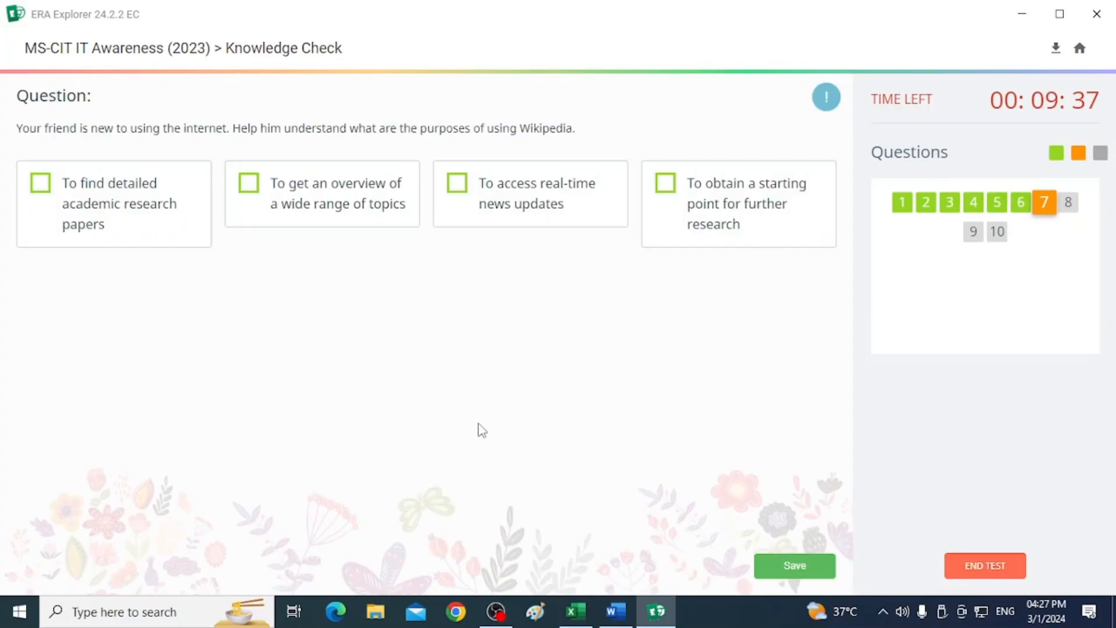
left_click(245, 190)
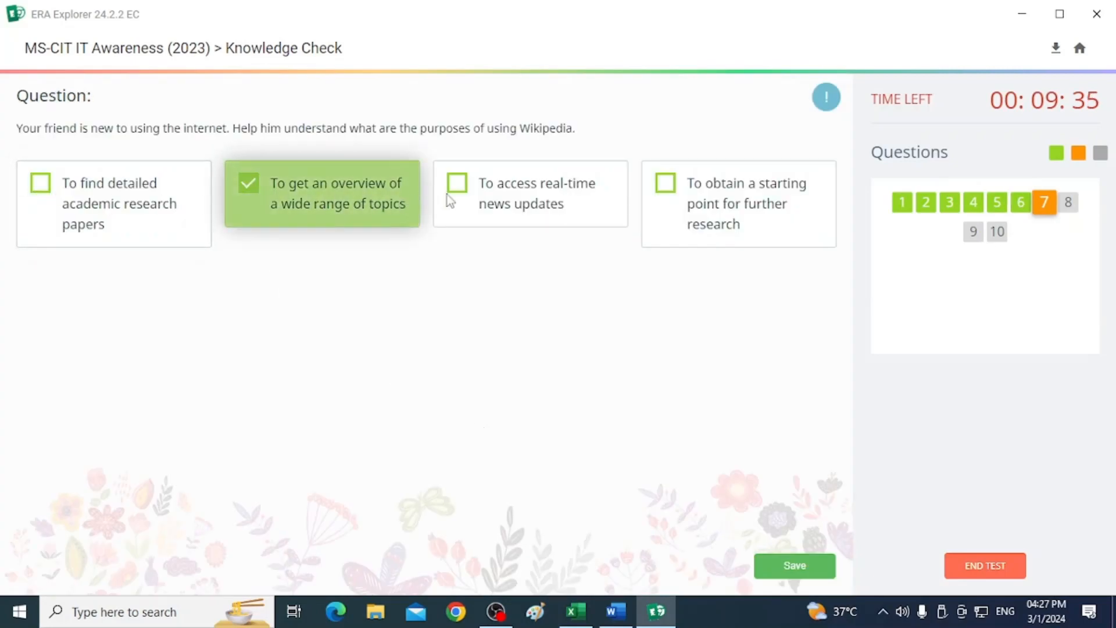
left_click(664, 183)
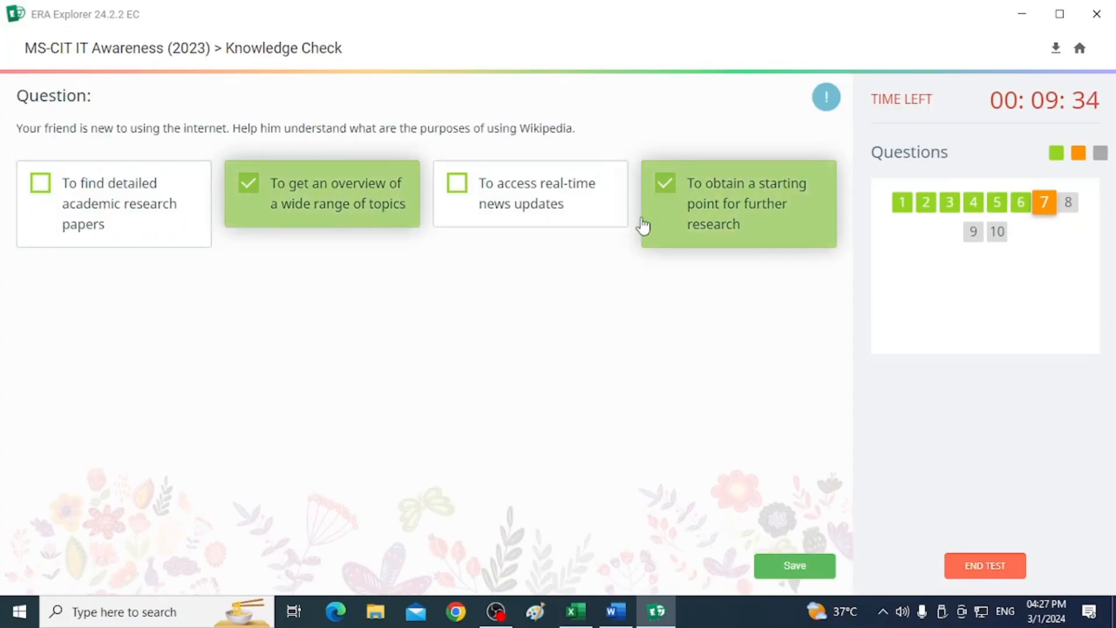
left_click(774, 567)
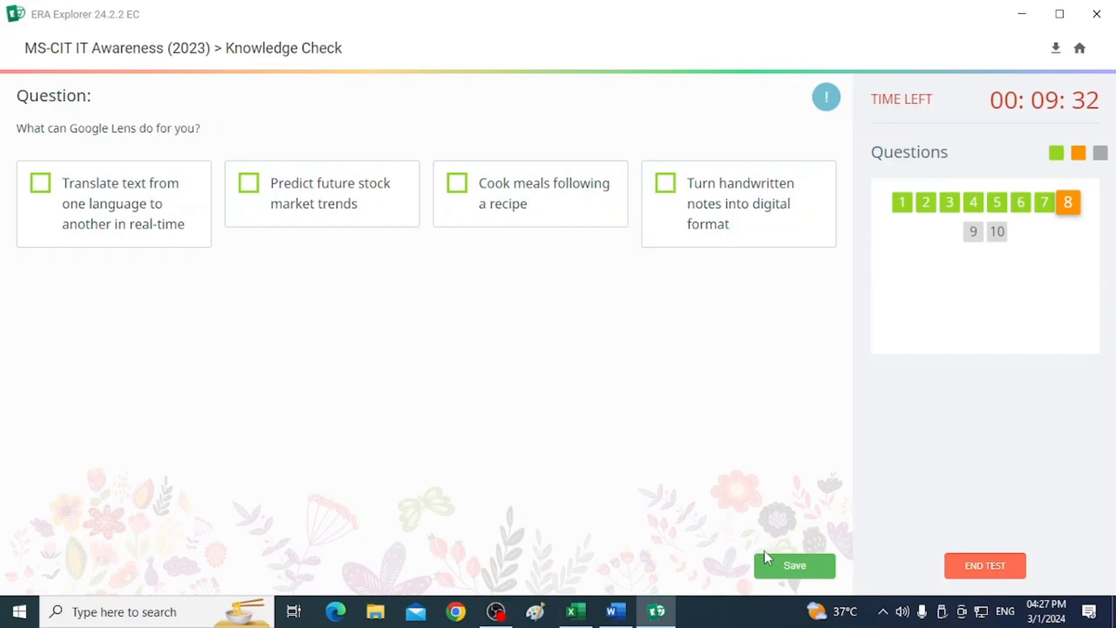
Answer question 8 by selecting translating text and turning handwritten notes into digital format, then save.
left_click(145, 199)
left_click(680, 201)
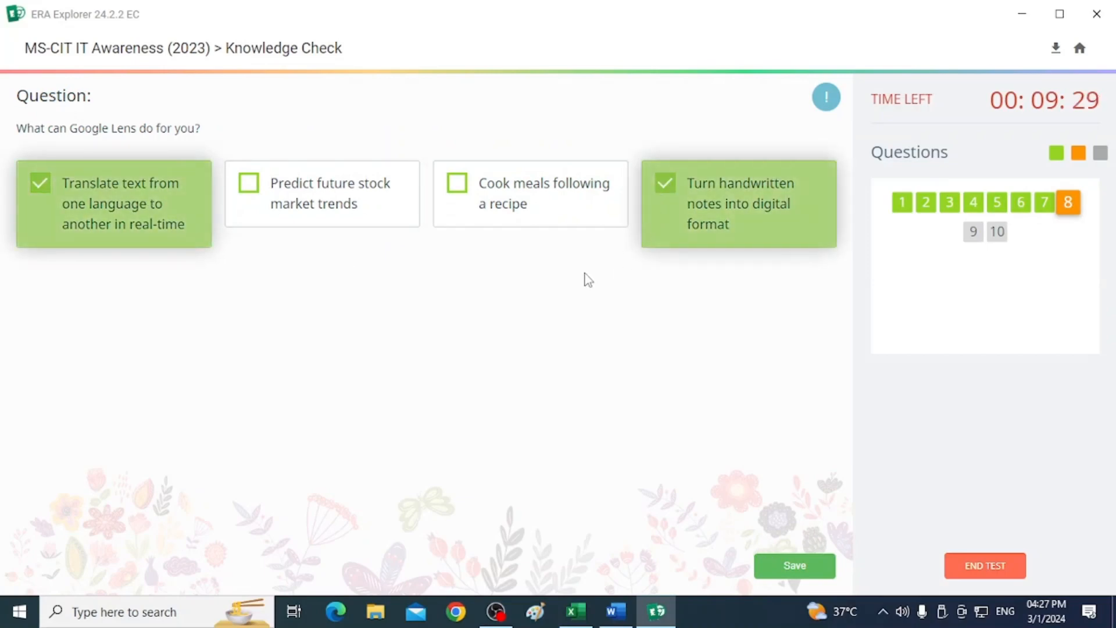
left_click(801, 573)
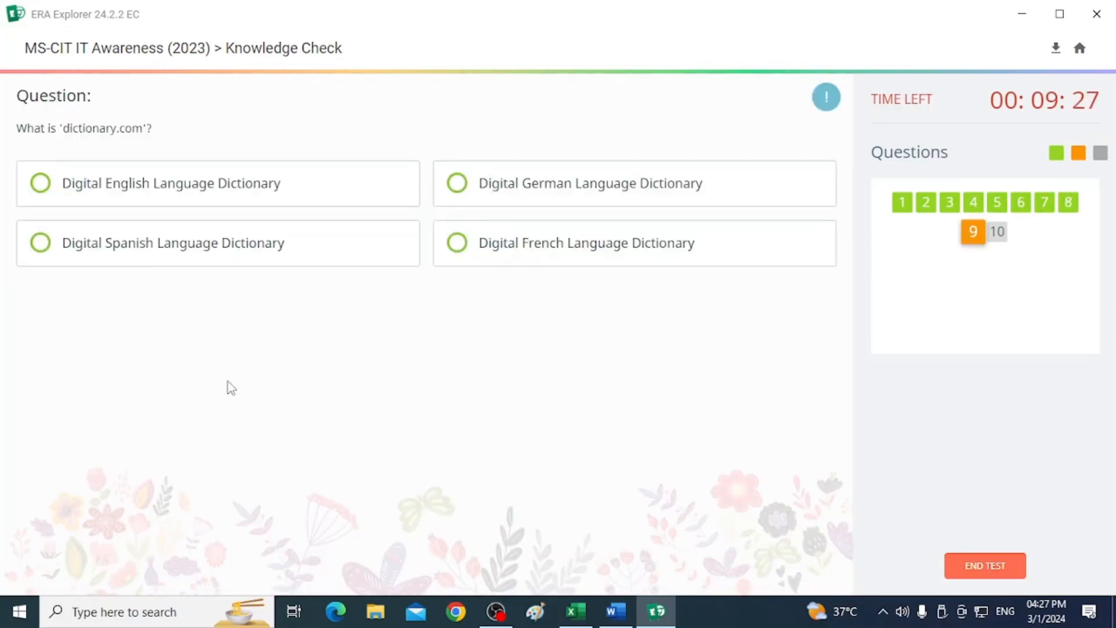
Answer question 9 with "Digital English Language Dictionary" and question 10 with the File > Options > Customize Ribbon > Draw path.
left_click(28, 187)
left_click(488, 407)
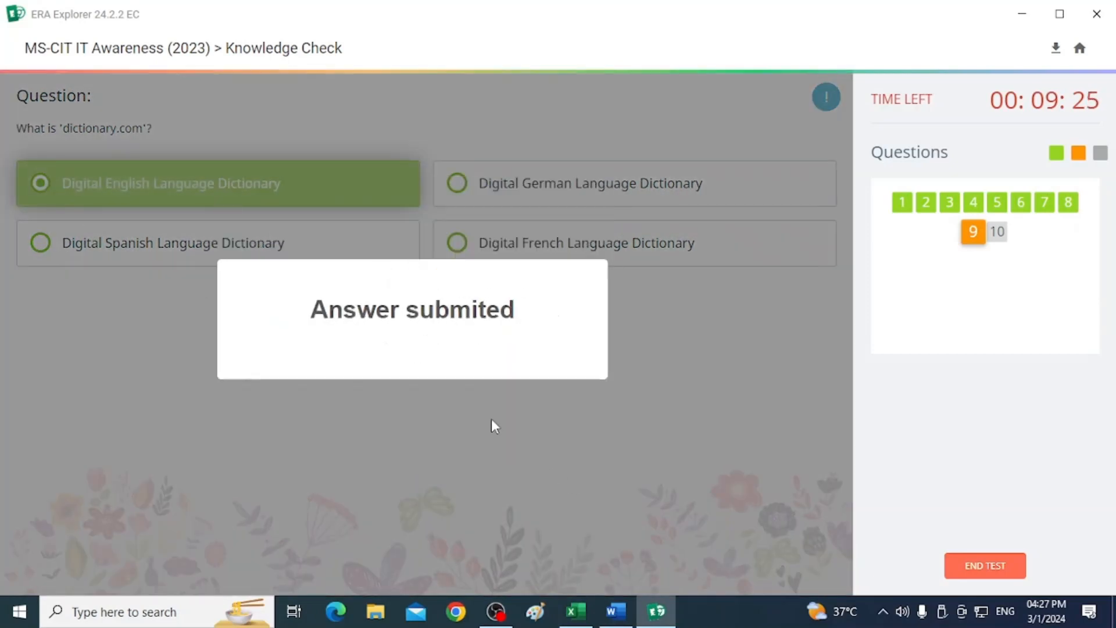
left_click(457, 183)
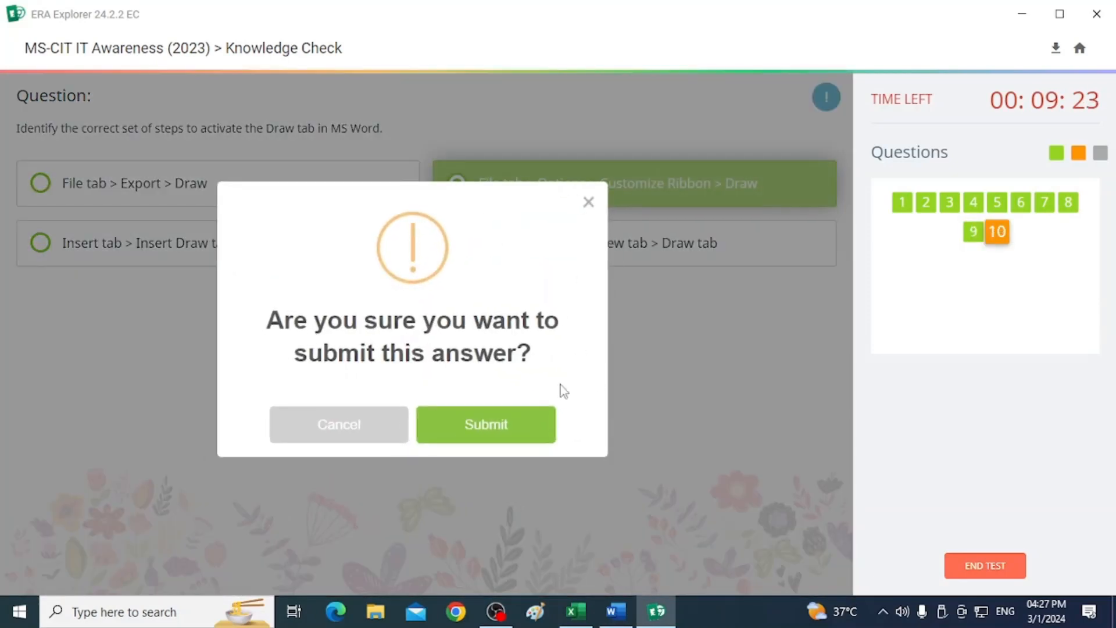
left_click(482, 430)
End the exam, confirming with the text "End Exam", and acknowledge the closing message.
left_click(459, 397)
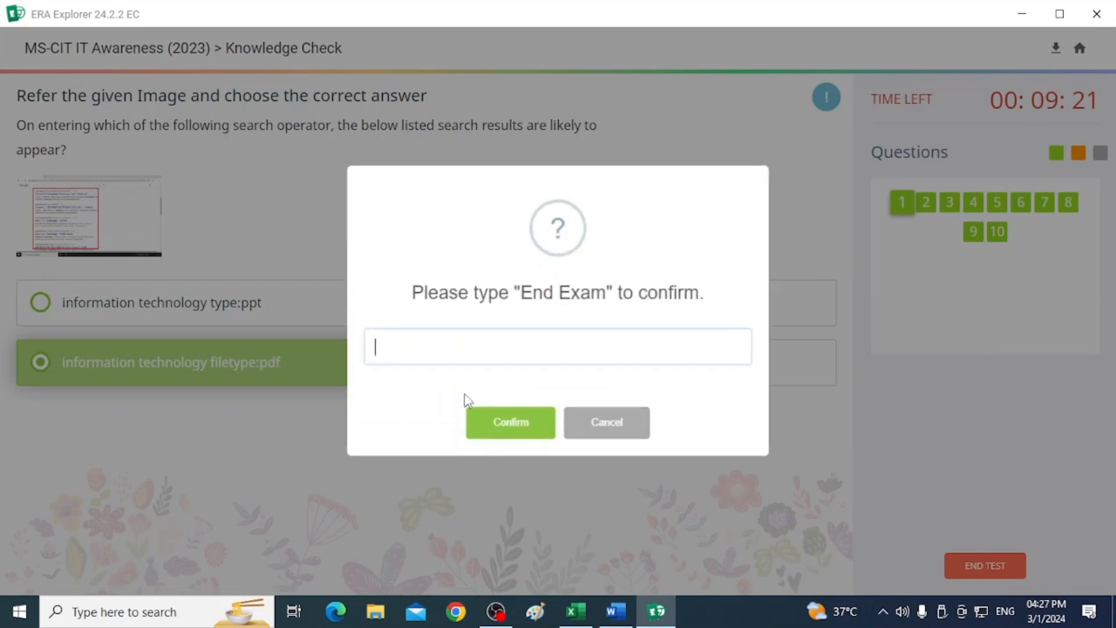
left_click_drag(524, 288, 502, 357)
left_click(511, 414)
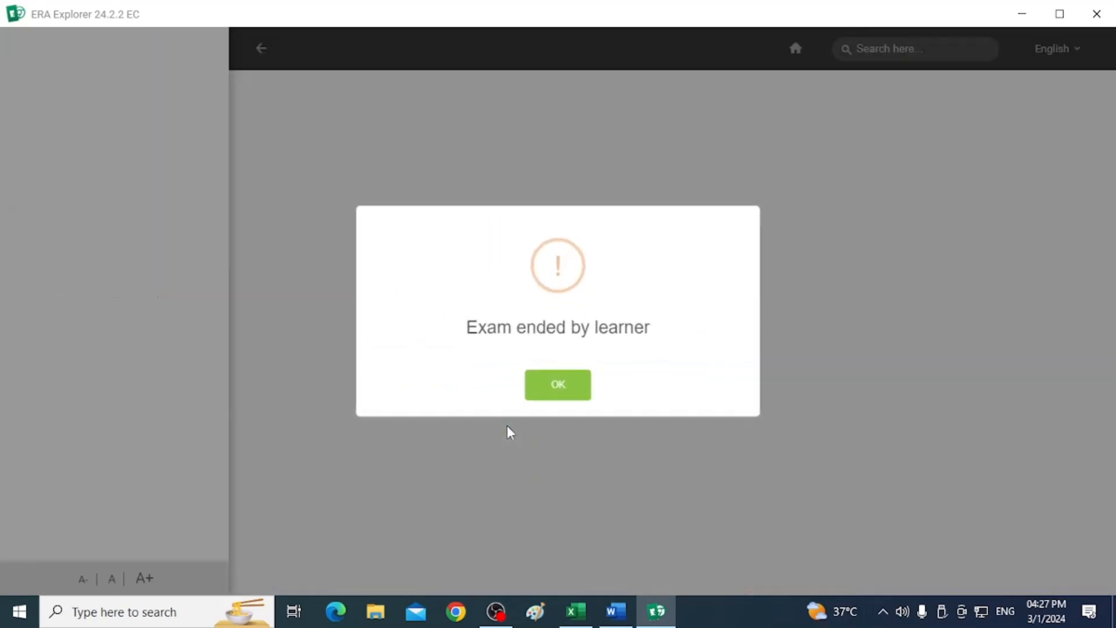
left_click(557, 386)
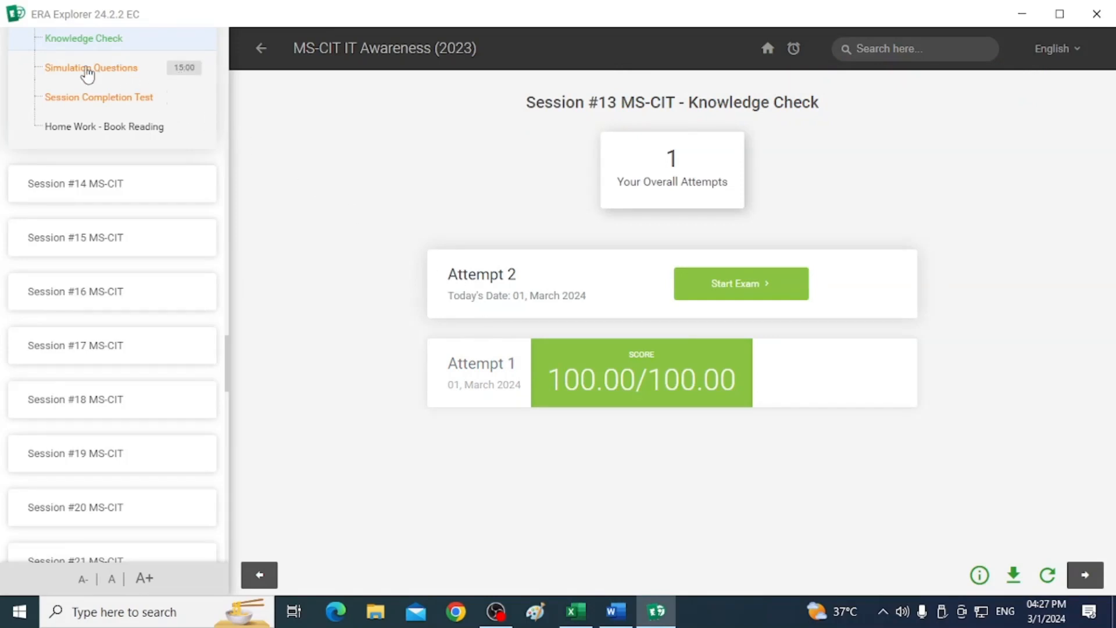
Open the Simulation Questions, start the exam and launch the first question about applying a page border.
left_click(87, 72)
left_click(749, 283)
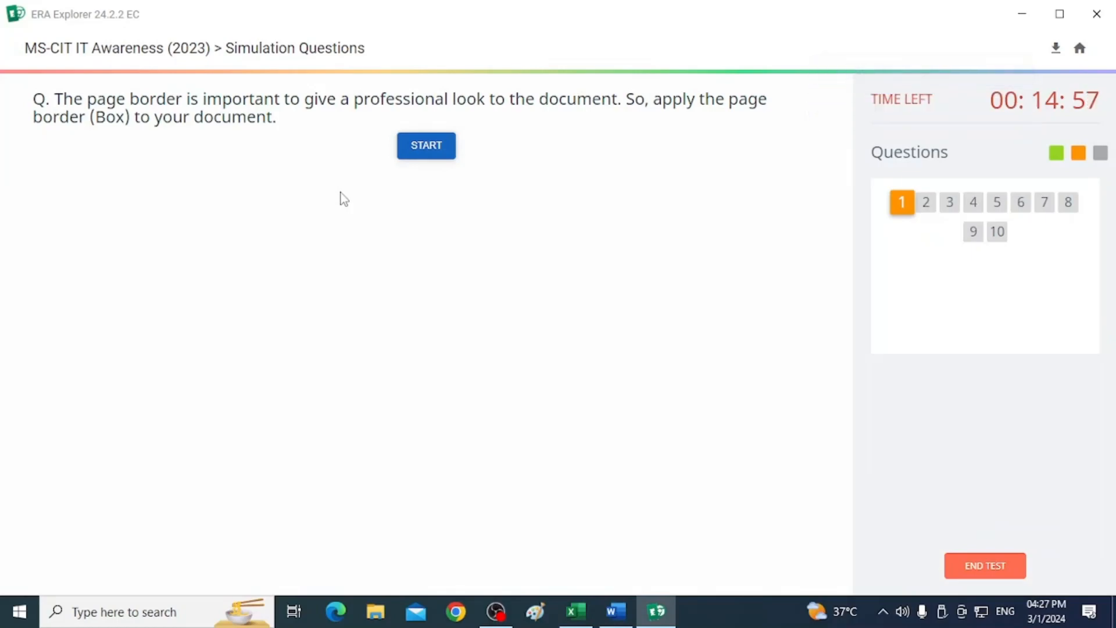
left_click(426, 146)
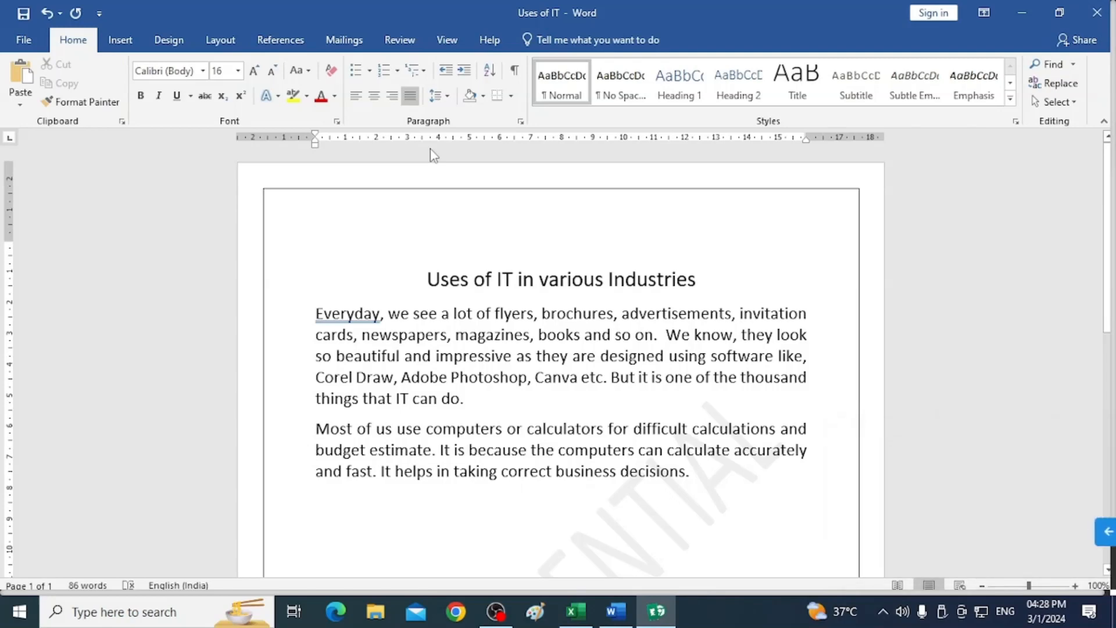
left_click(1106, 531)
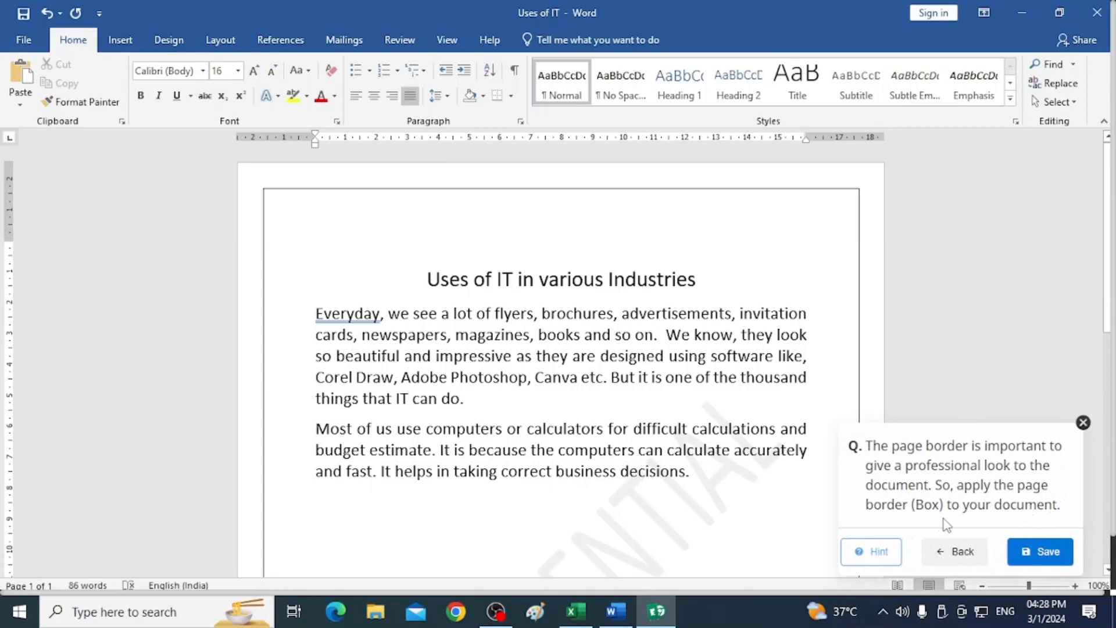
Apply a Box page border to the document through Page Borders.
left_click(172, 36)
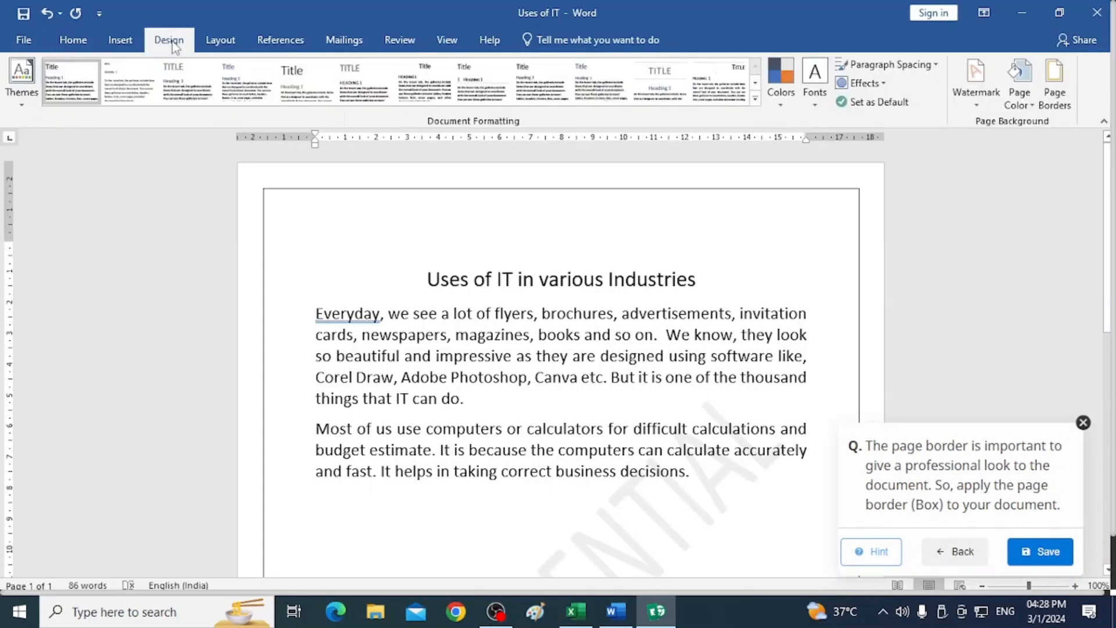
left_click(1053, 103)
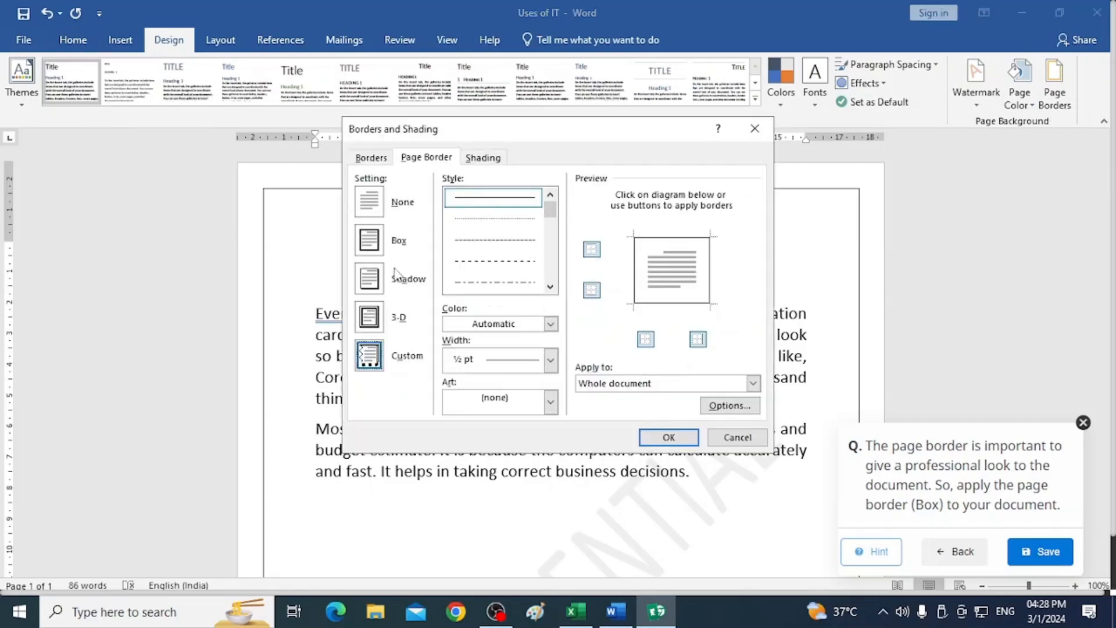
left_click(377, 248)
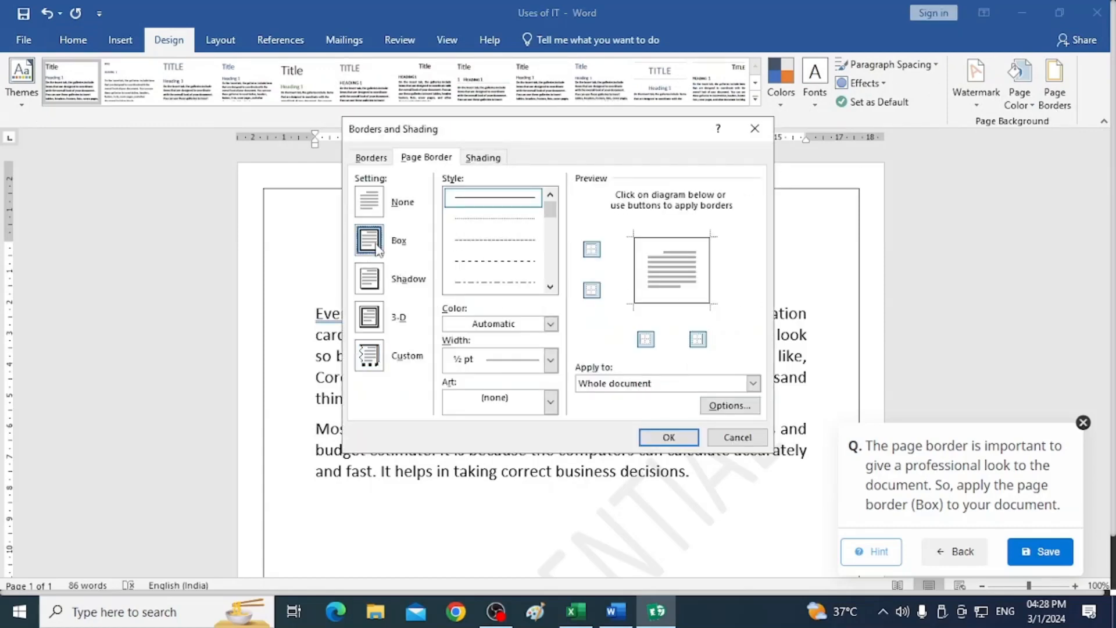
left_click(662, 437)
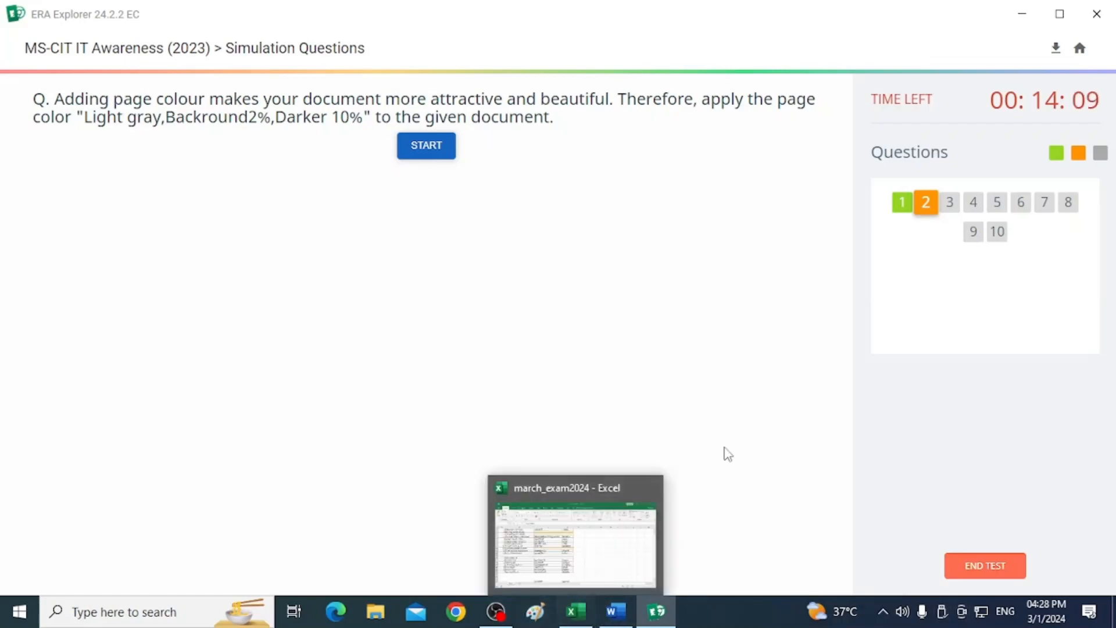
Start the second simulation question and set the page colour to Light gray, Background 2, Darker 10%.
left_click(434, 152)
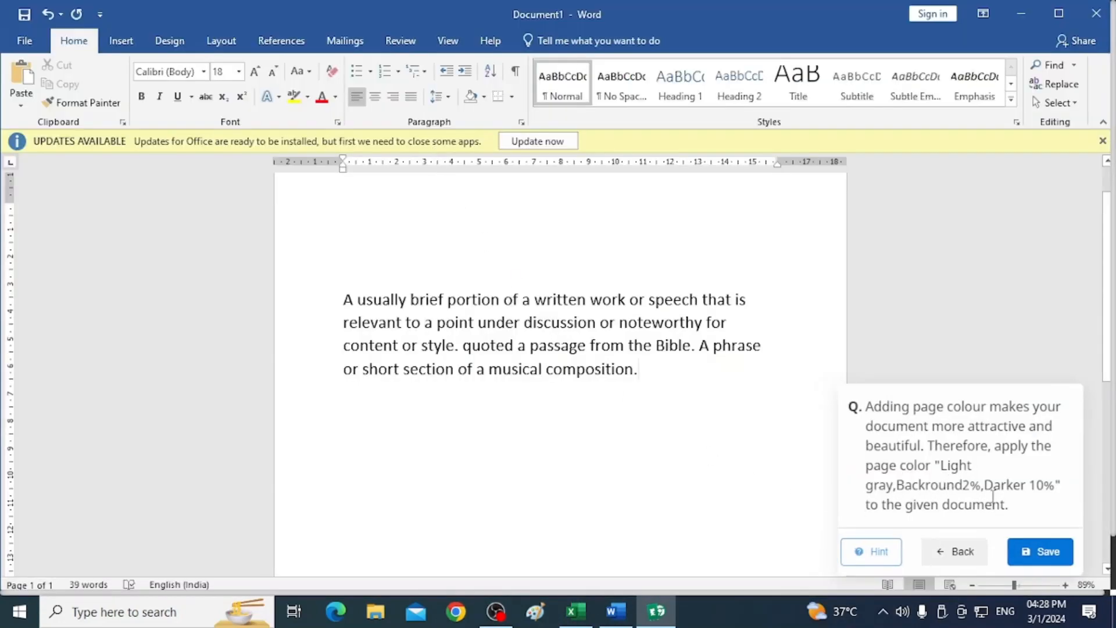
left_click(1108, 537)
left_click(171, 42)
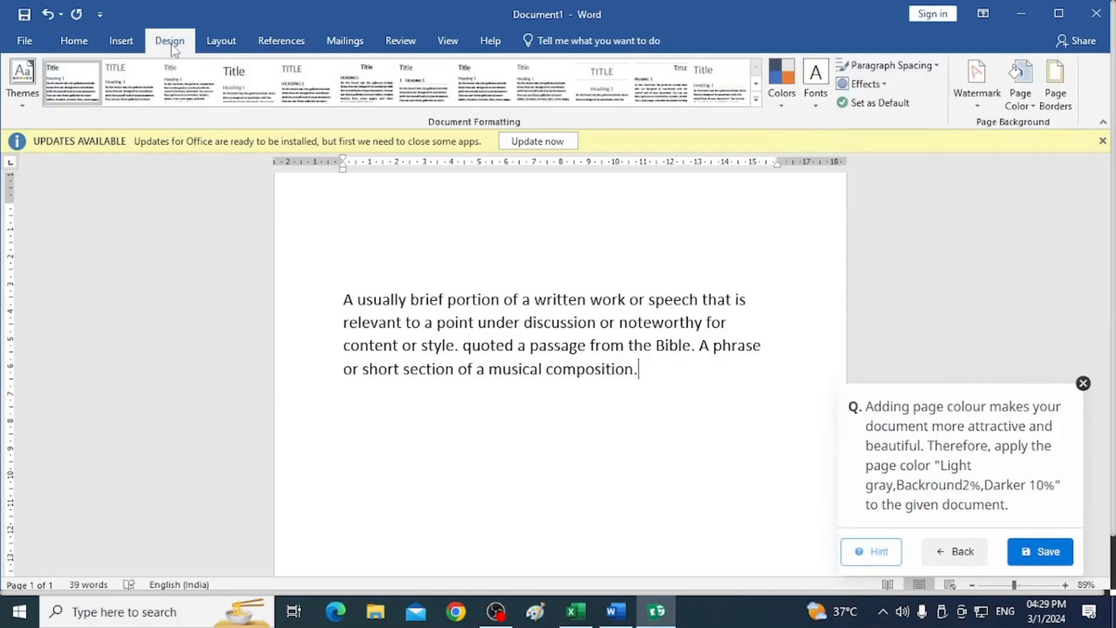
left_click(1029, 106)
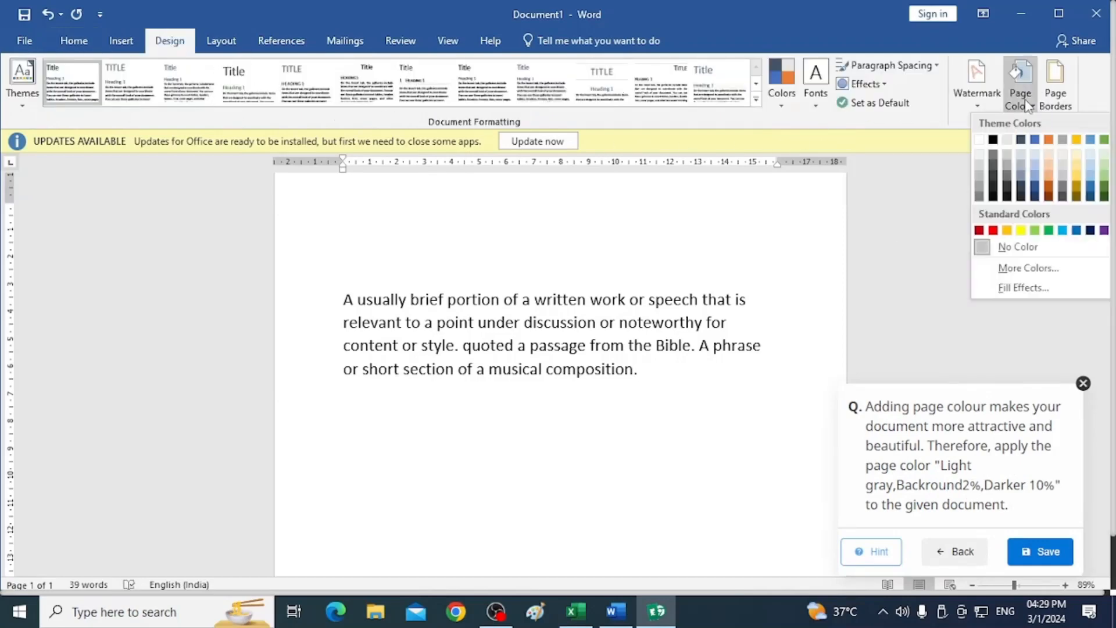
left_click(1007, 161)
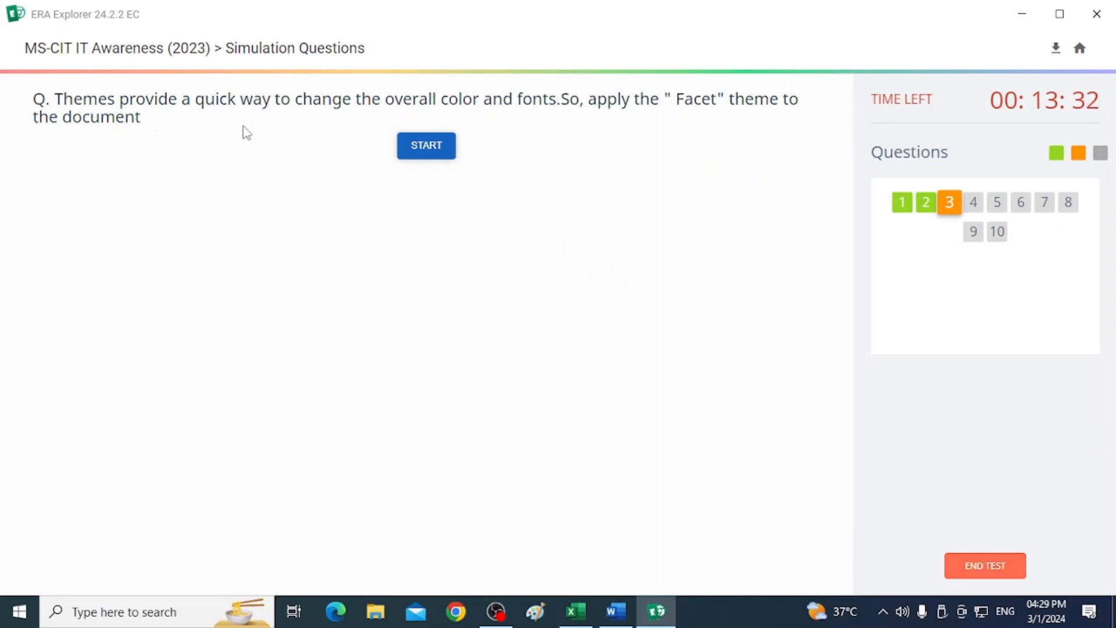
Start the third simulation question and apply the Facet theme to the document.
left_click(438, 155)
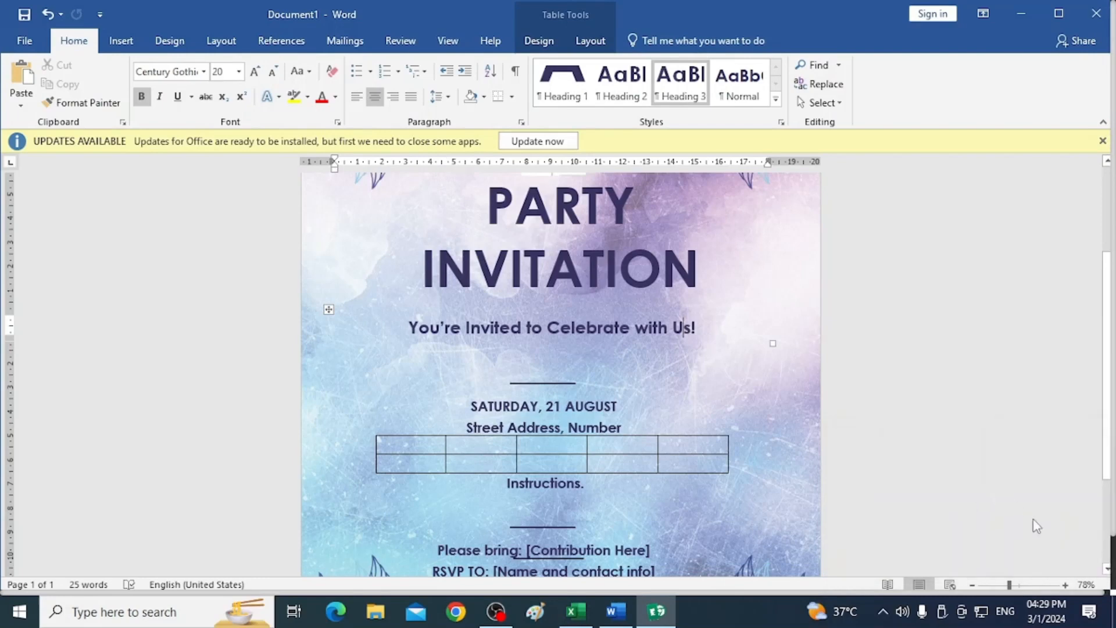
left_click(1104, 537)
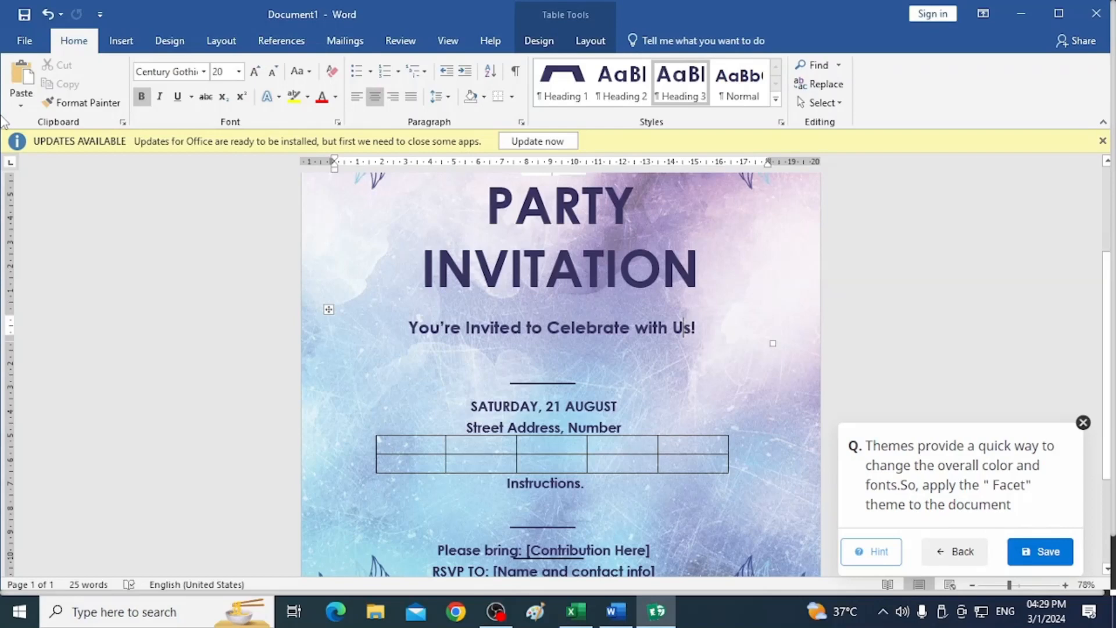
left_click(170, 43)
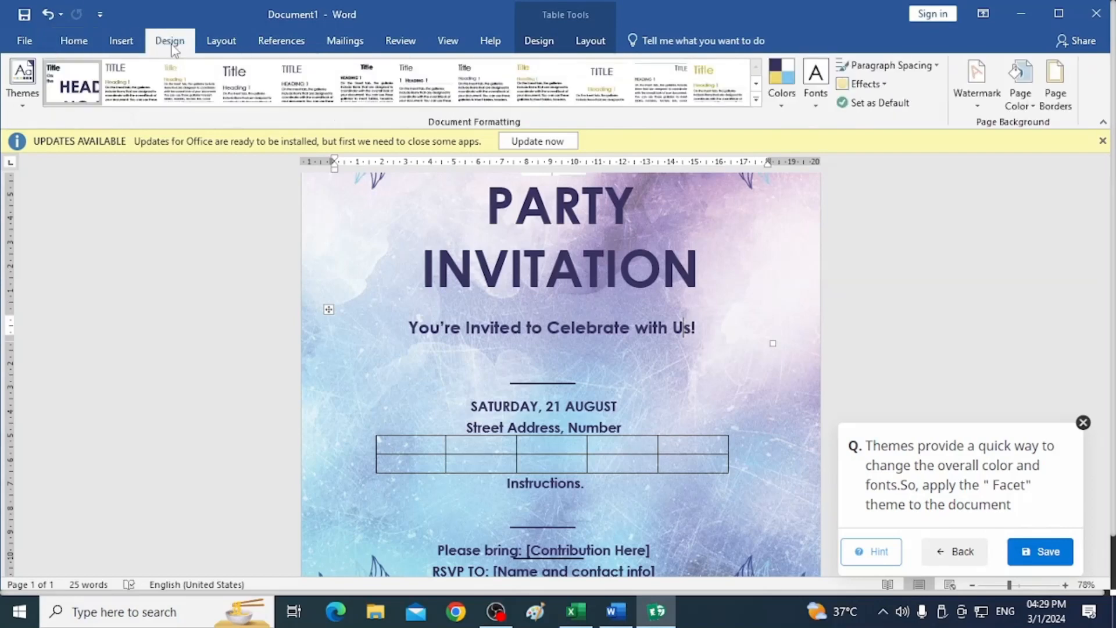
left_click(23, 98)
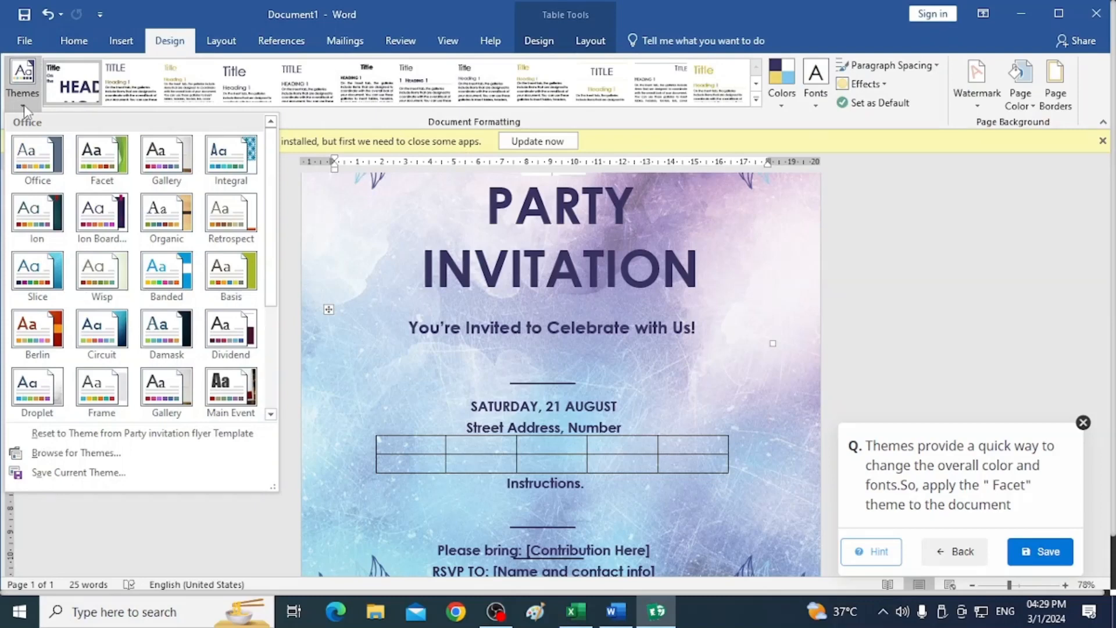
left_click(105, 164)
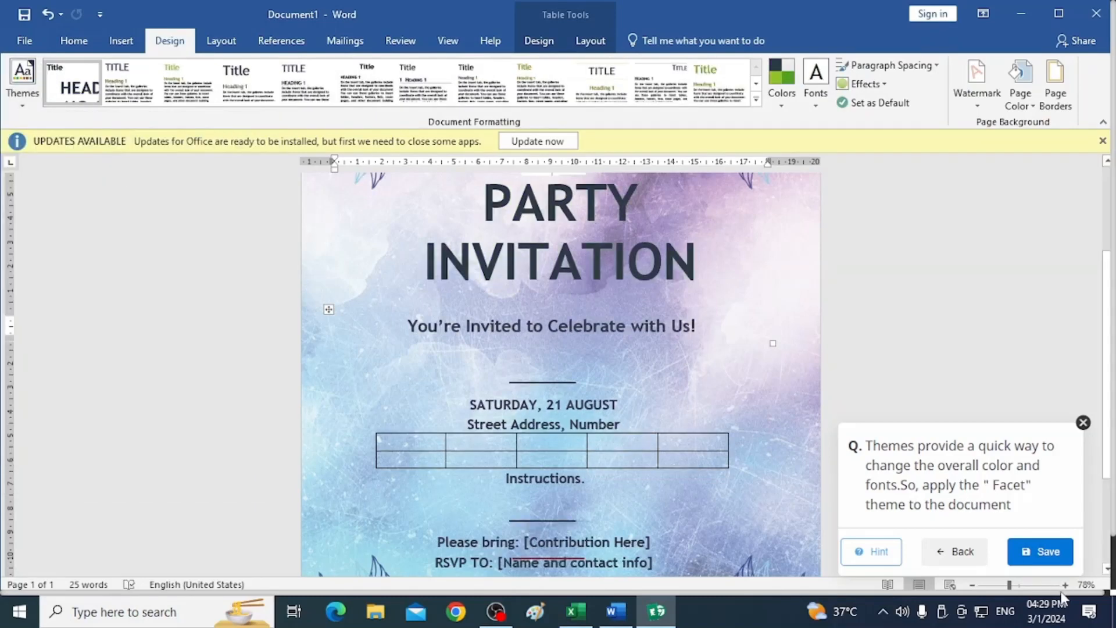
Save the Facet theme answer, then start the fourth question and apply the Confidential 1 watermark to the document.
left_click(1041, 551)
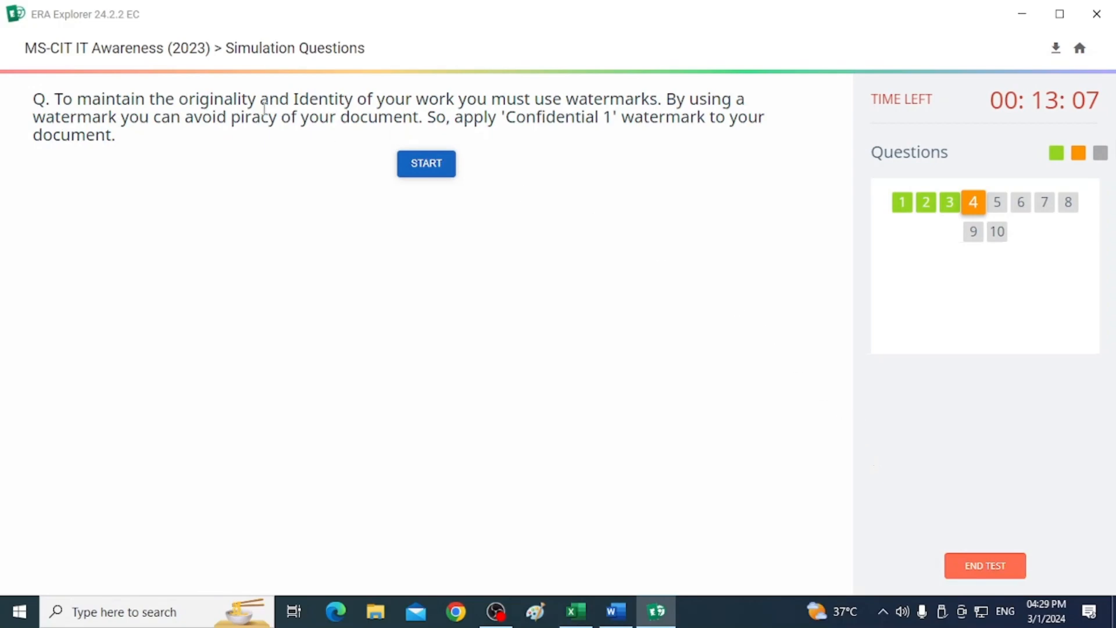
left_click(438, 175)
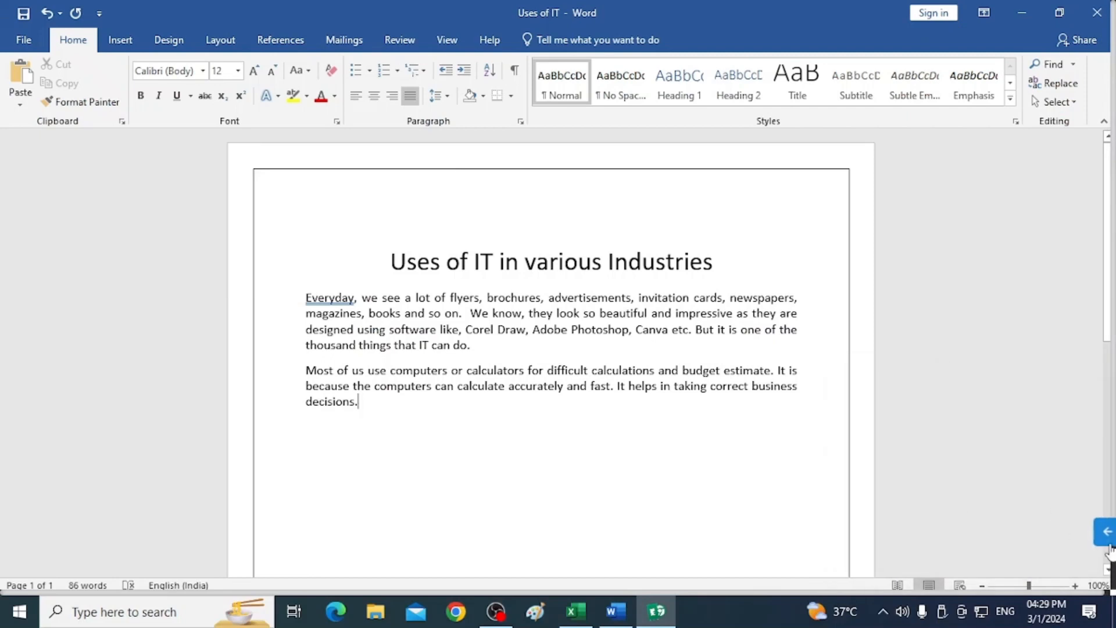
left_click(1107, 542)
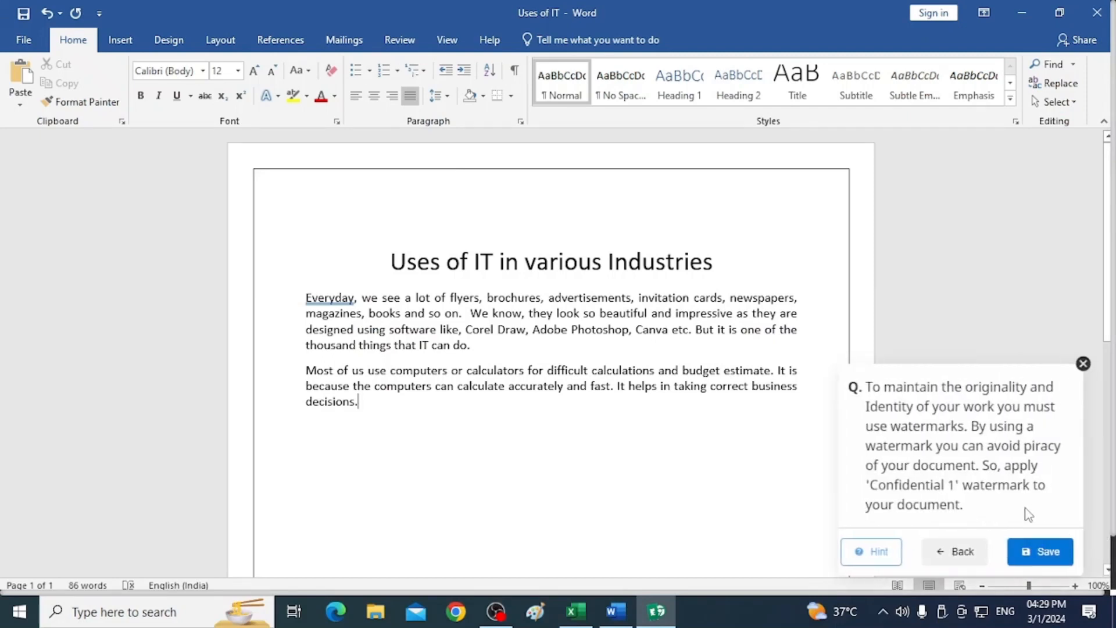
left_click(176, 40)
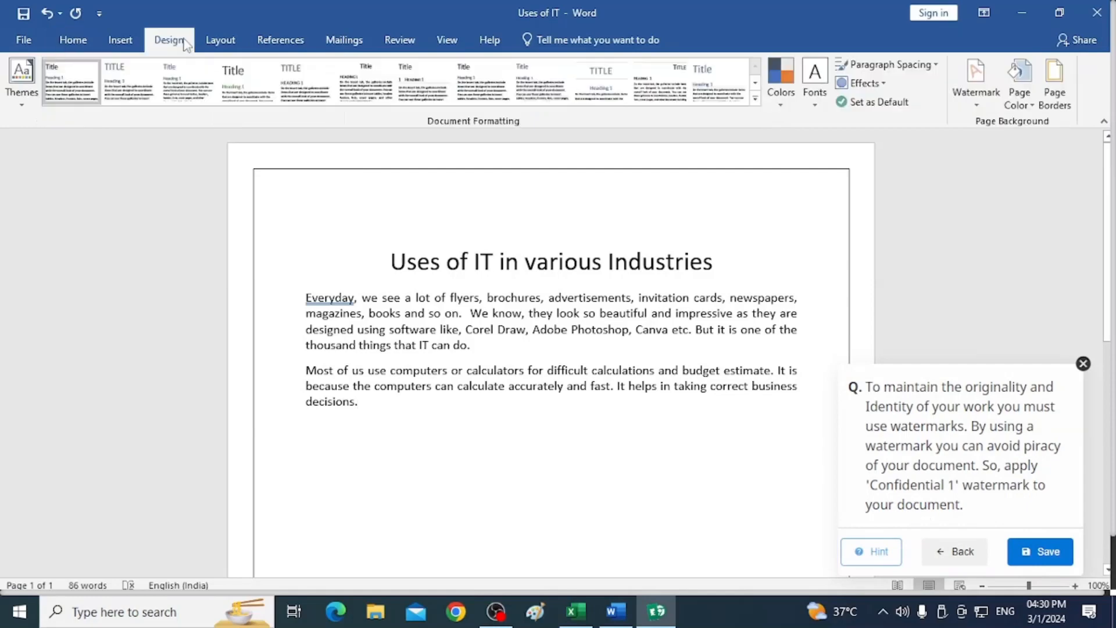
left_click(976, 104)
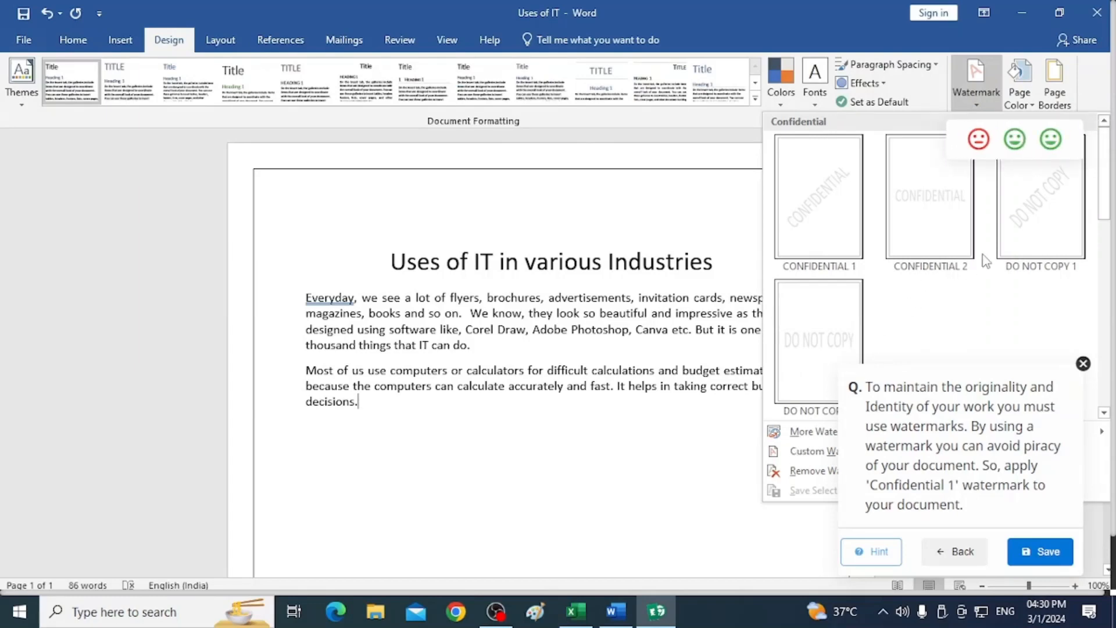
left_click(815, 206)
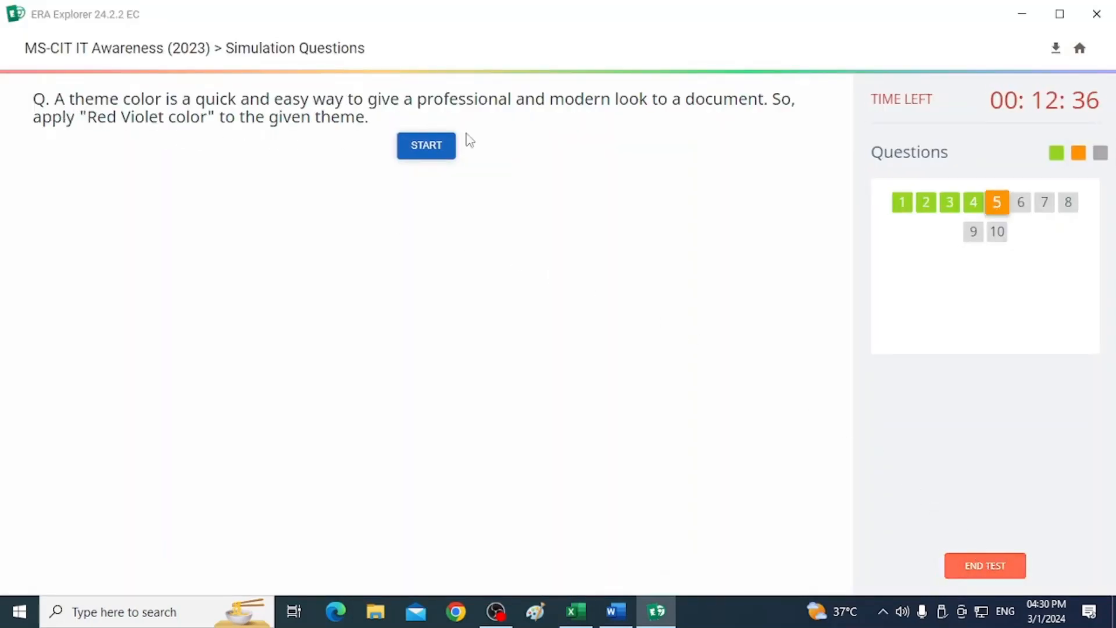
Start the fifth simulation question and apply the Red Violet theme colours to the document.
left_click(441, 149)
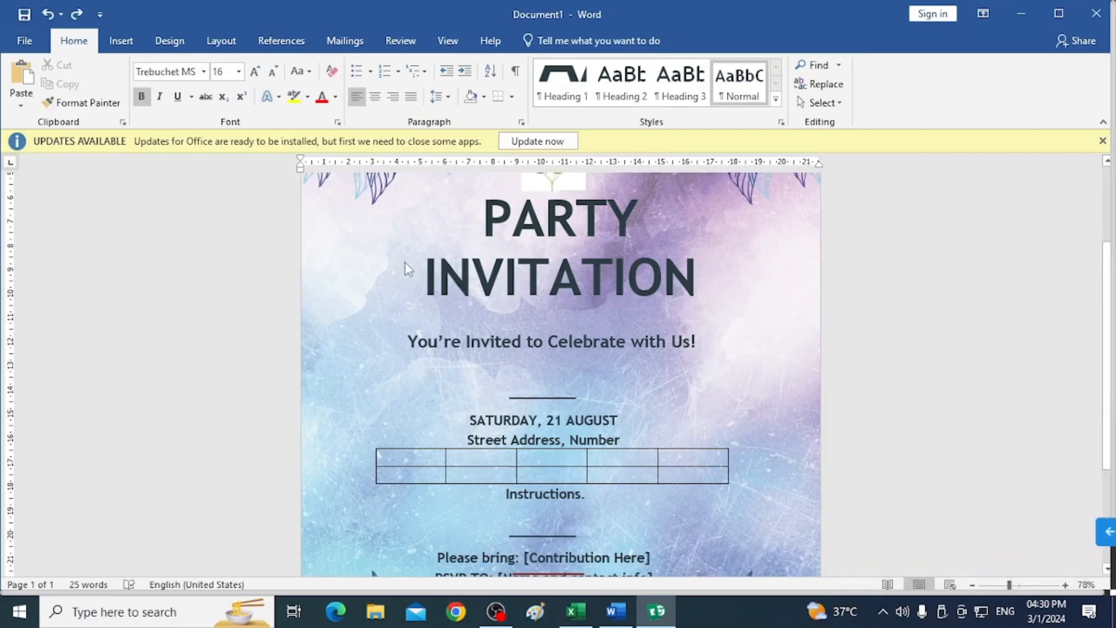
left_click(1105, 531)
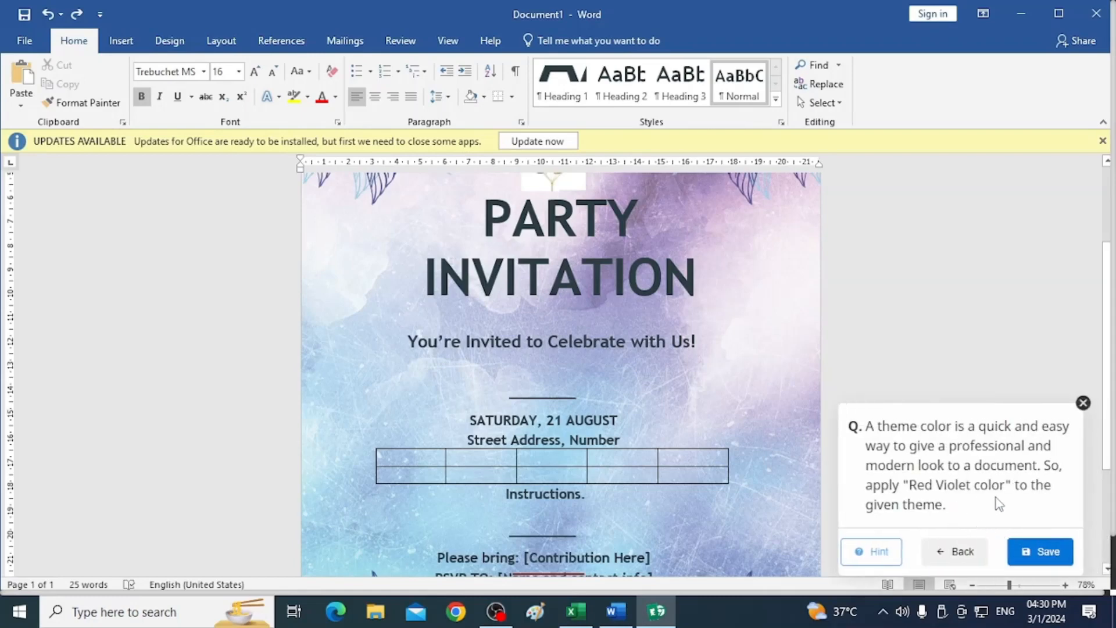
left_click(169, 42)
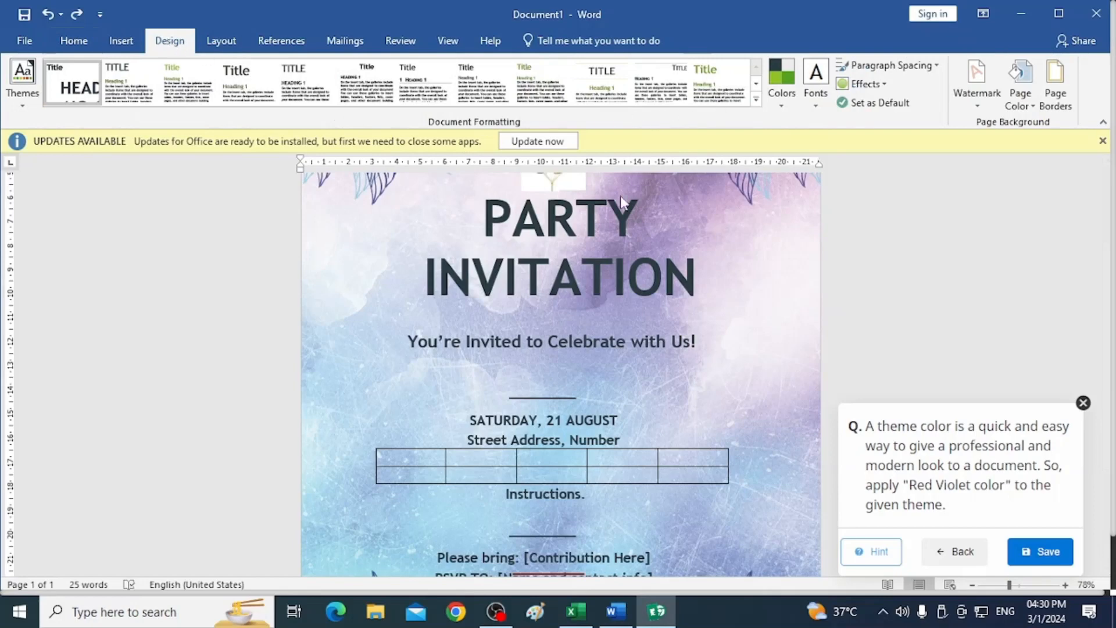
left_click(783, 106)
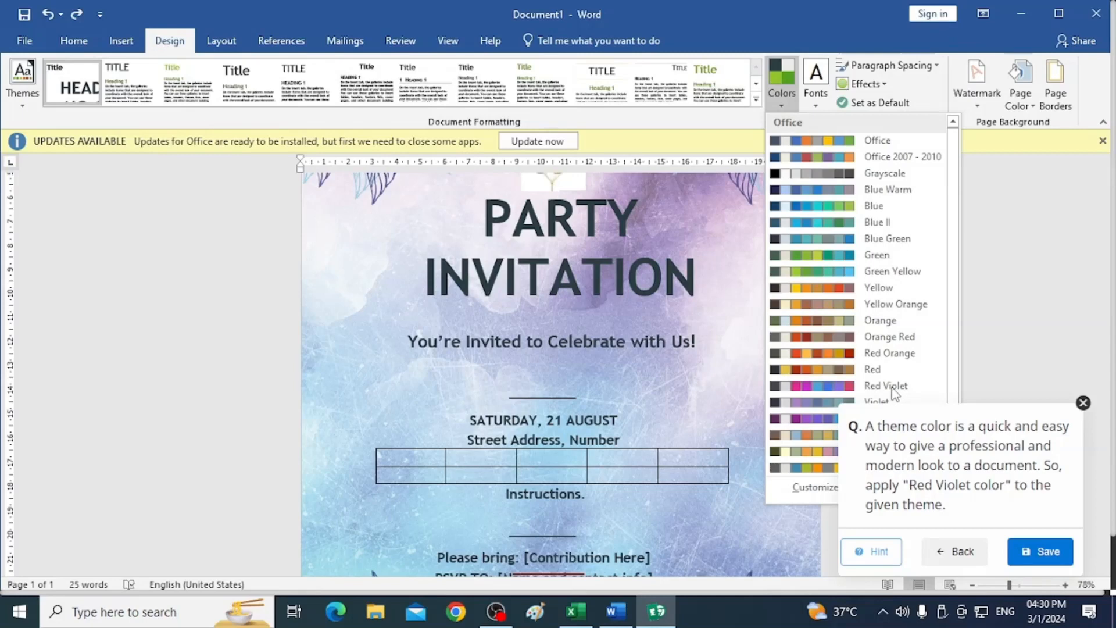
left_click(826, 387)
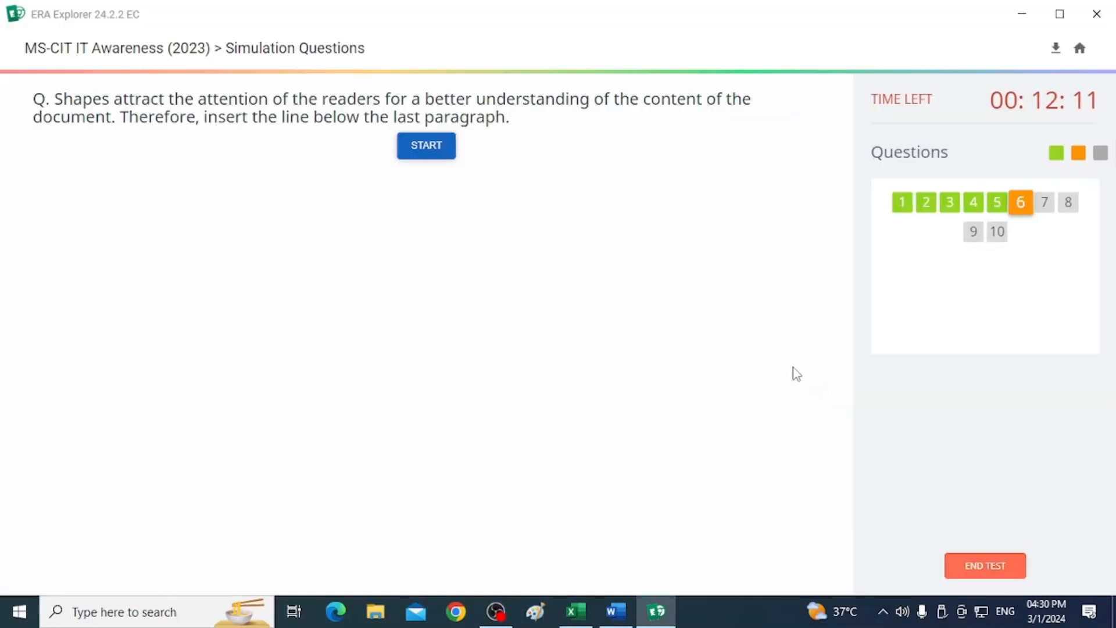
Start the sixth question and draw a horizontal line about 3.9 cm long below the last paragraph.
left_click(420, 147)
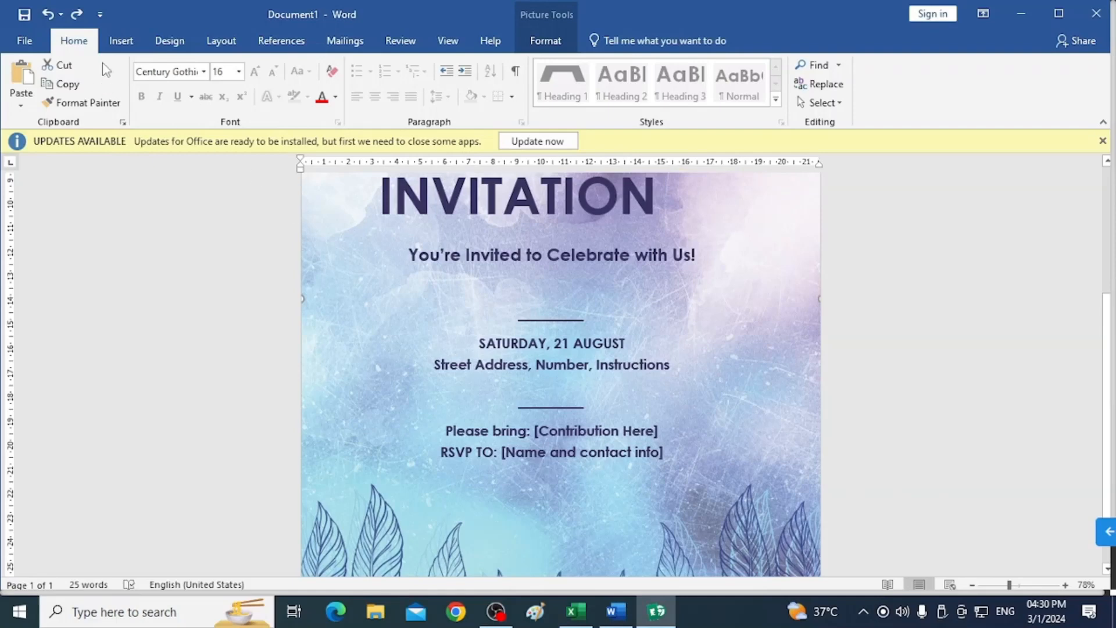
left_click(115, 44)
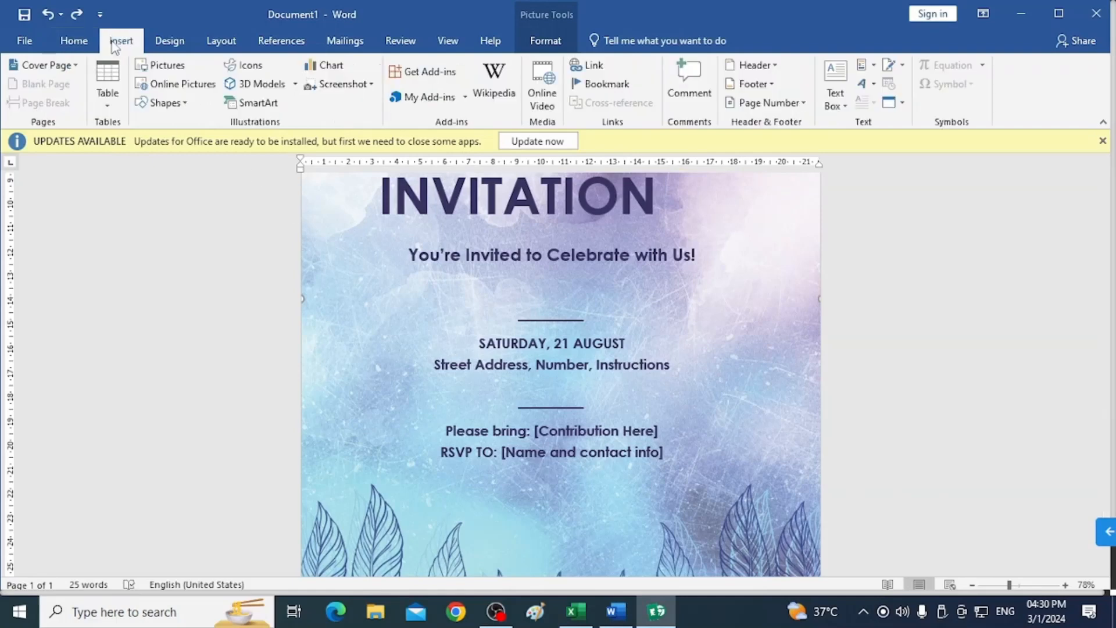
left_click(163, 105)
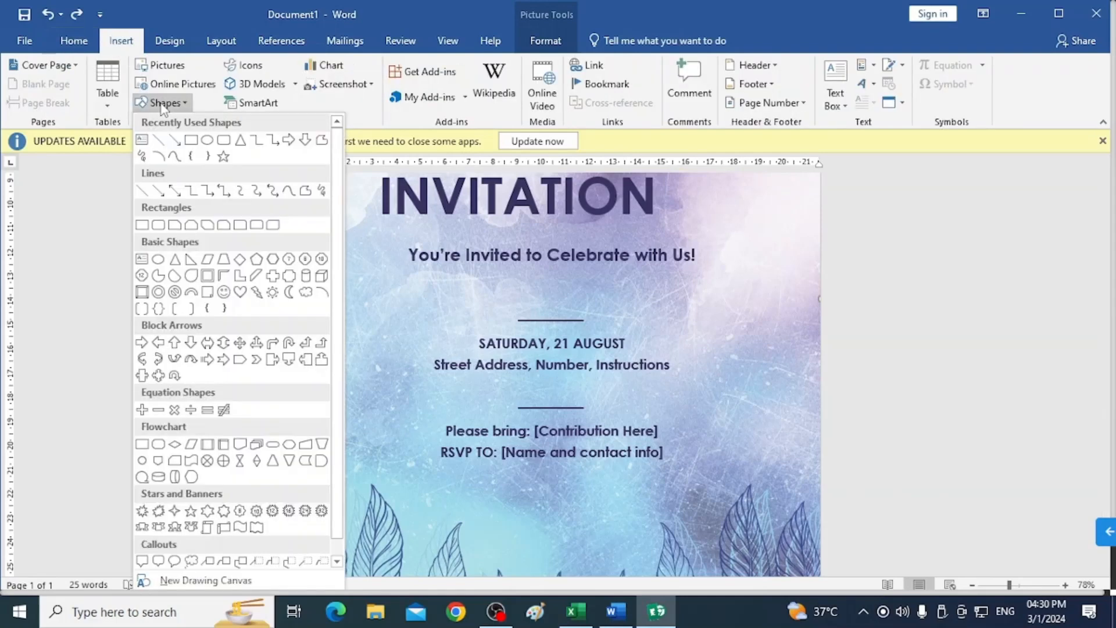
left_click(146, 198)
left_click_drag(512, 486, 606, 485)
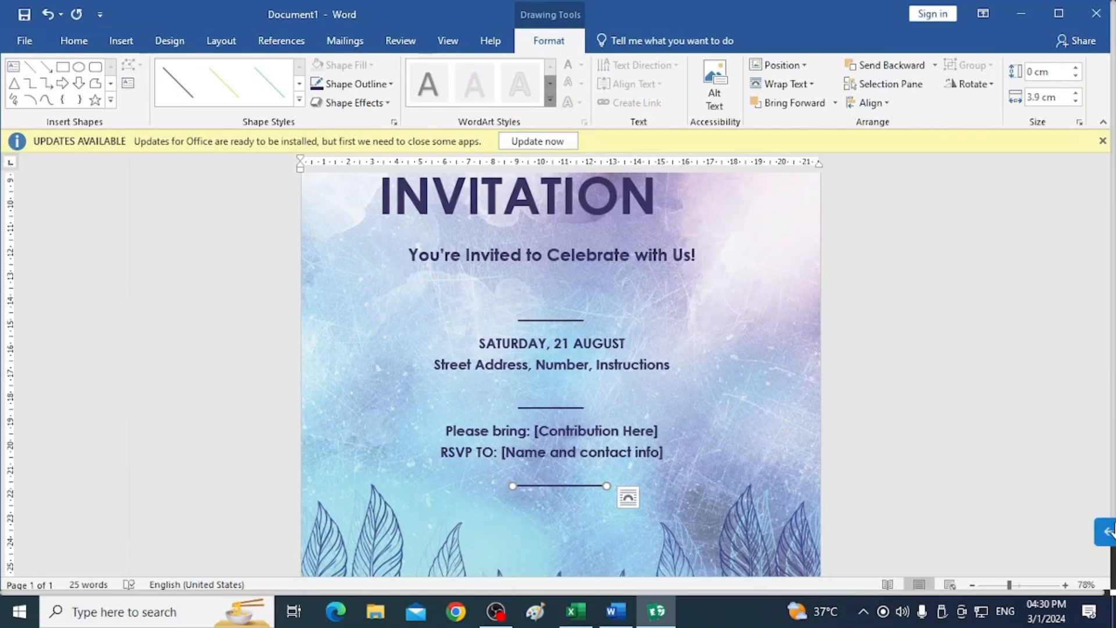
left_click(1107, 532)
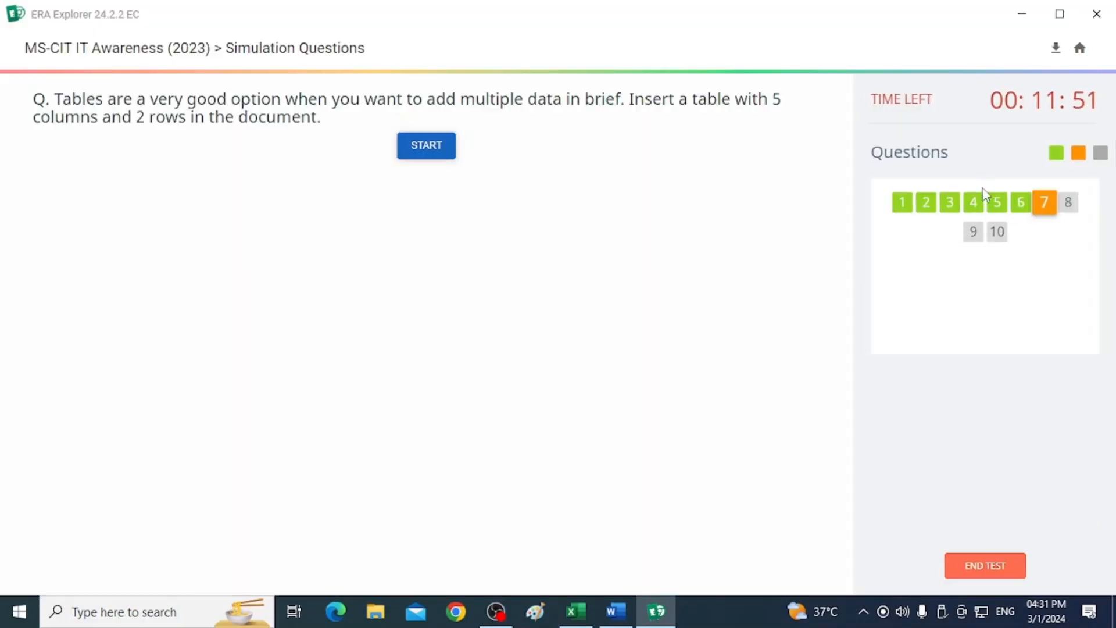
Start the seventh question and insert a table with 5 columns and 2 rows below the paragraphs.
left_click(438, 148)
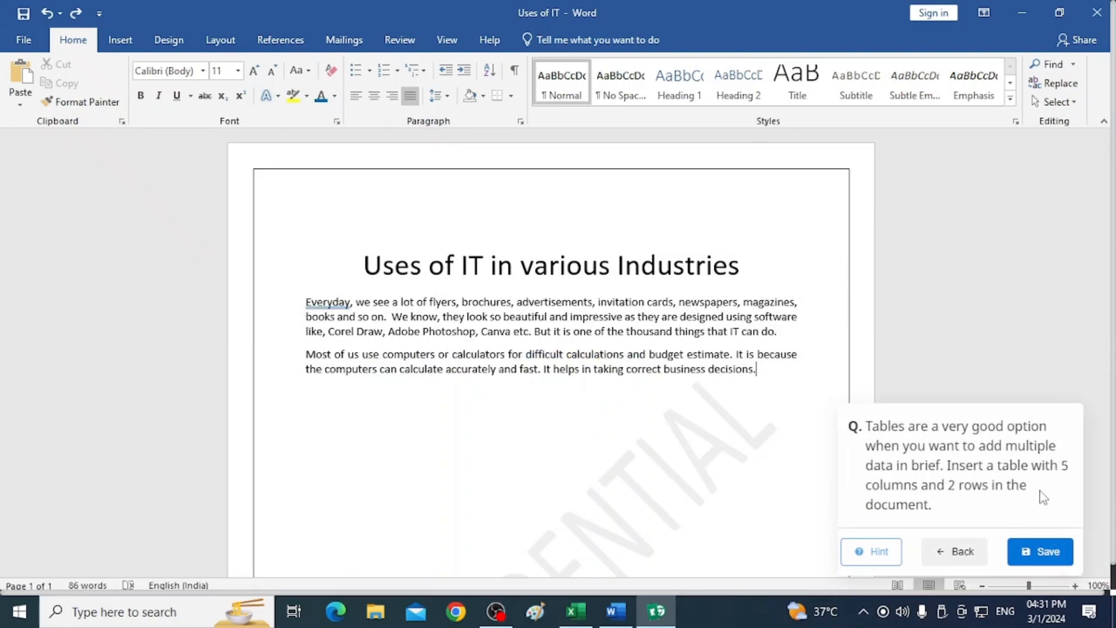
left_click(120, 42)
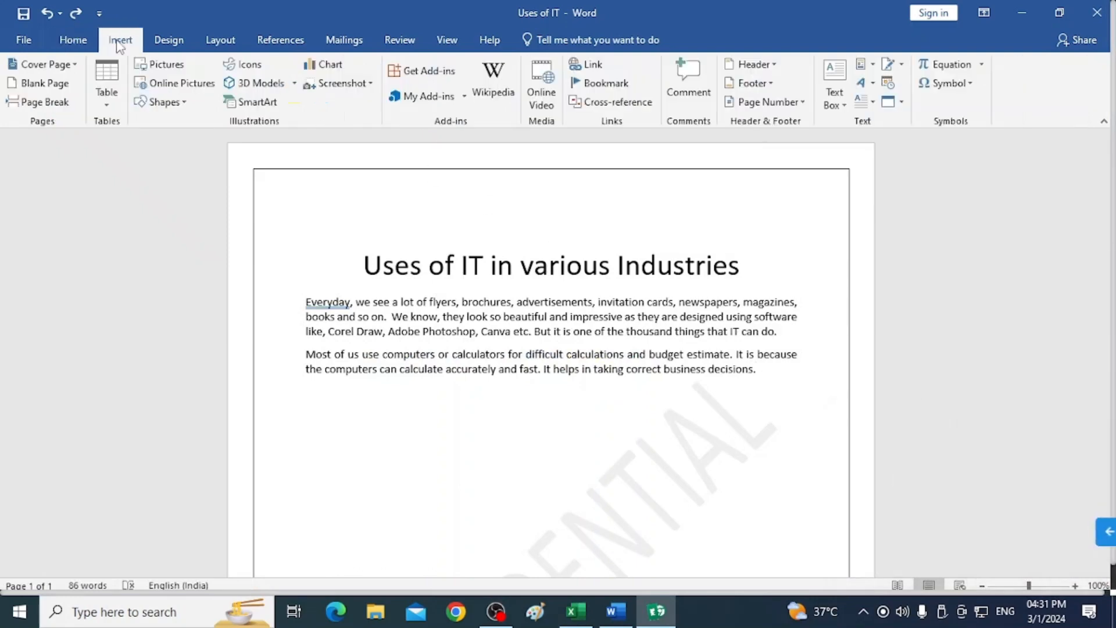
left_click(107, 96)
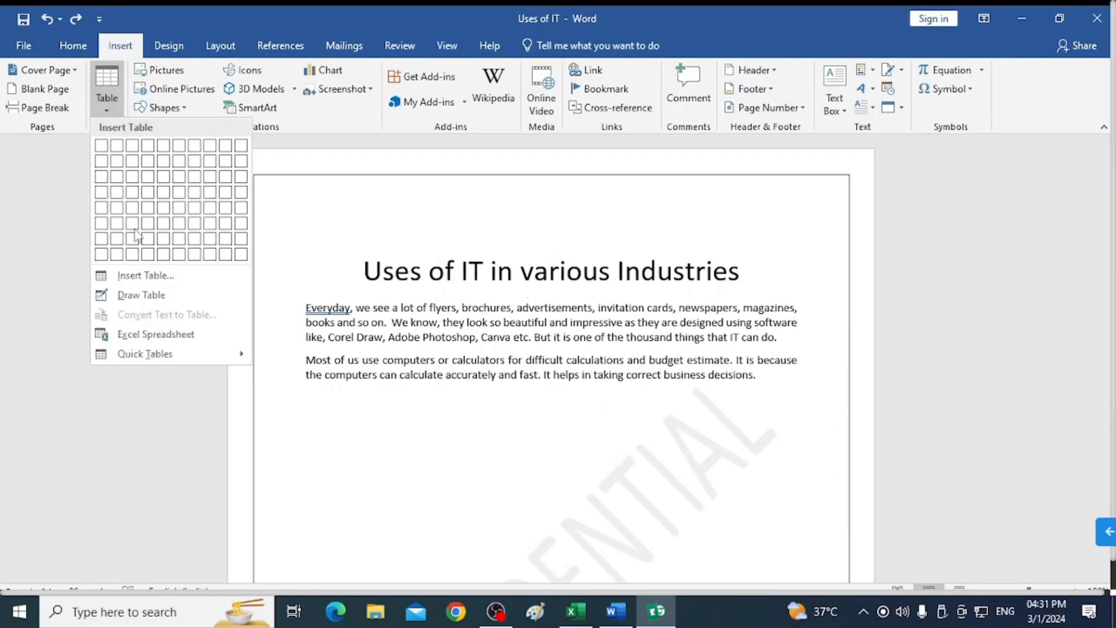
left_click(142, 277)
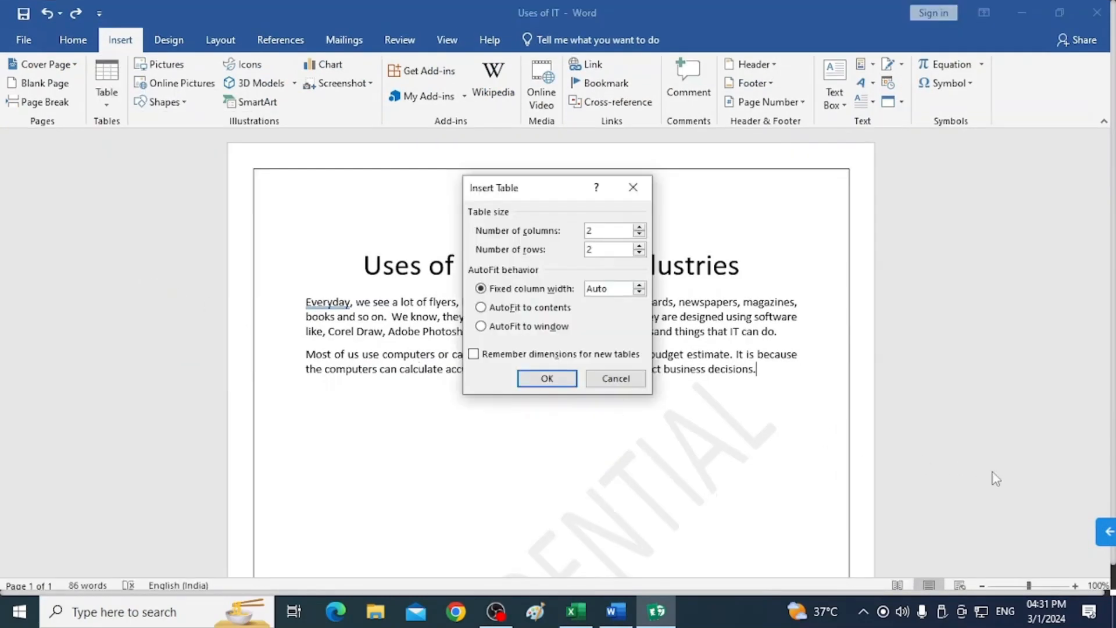
mouse_move(1110, 530)
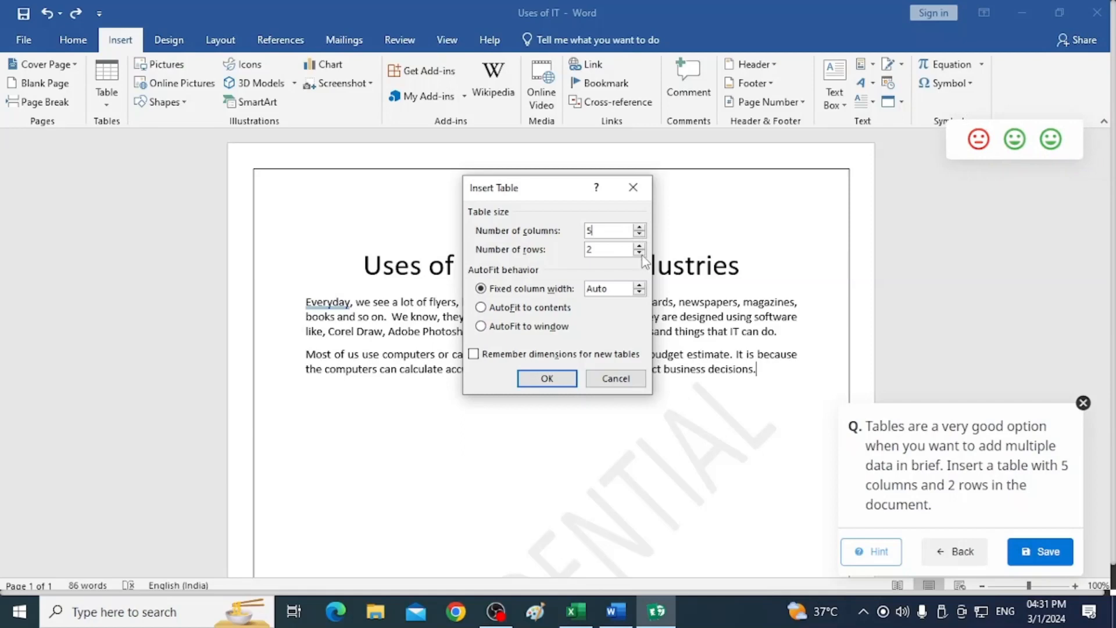
left_click(531, 379)
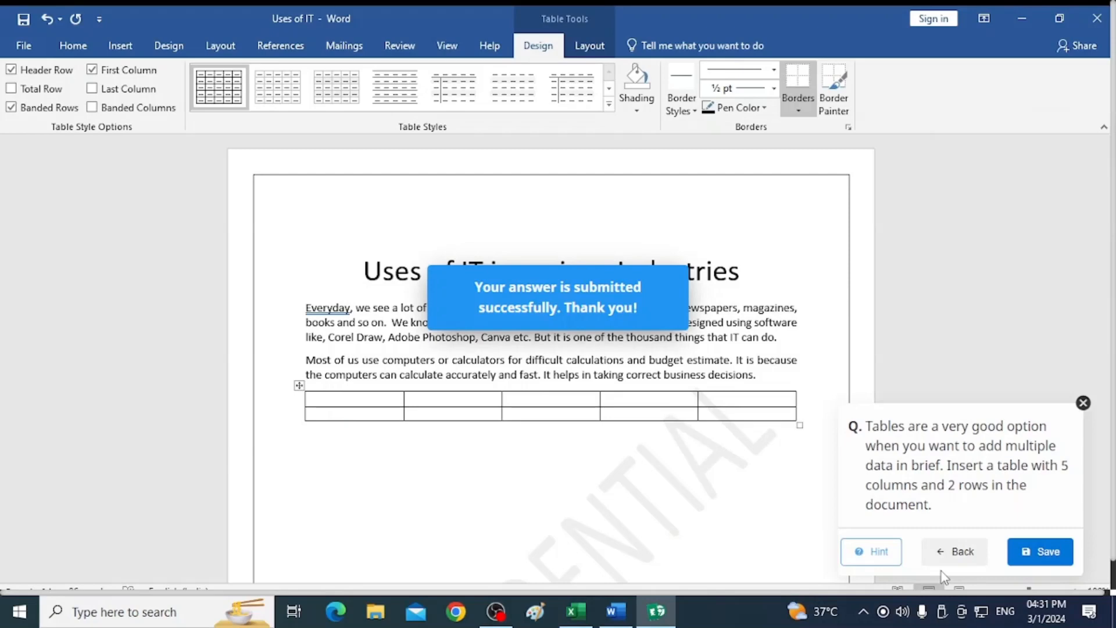
left_click(943, 556)
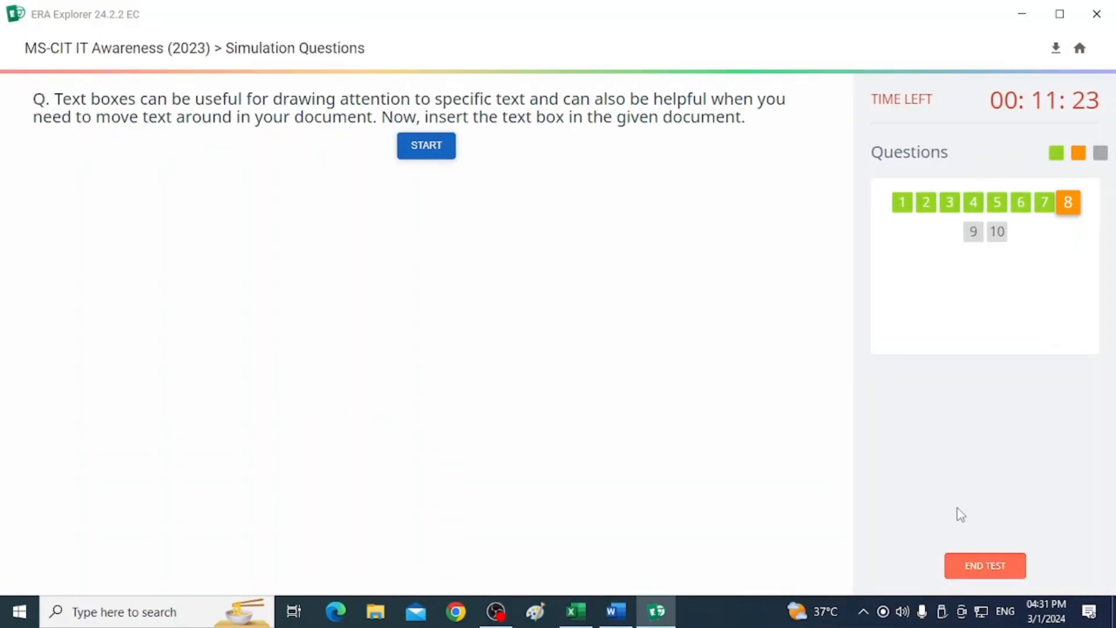
Start the eighth question and draw a text box below the invitation subtitle.
left_click(441, 151)
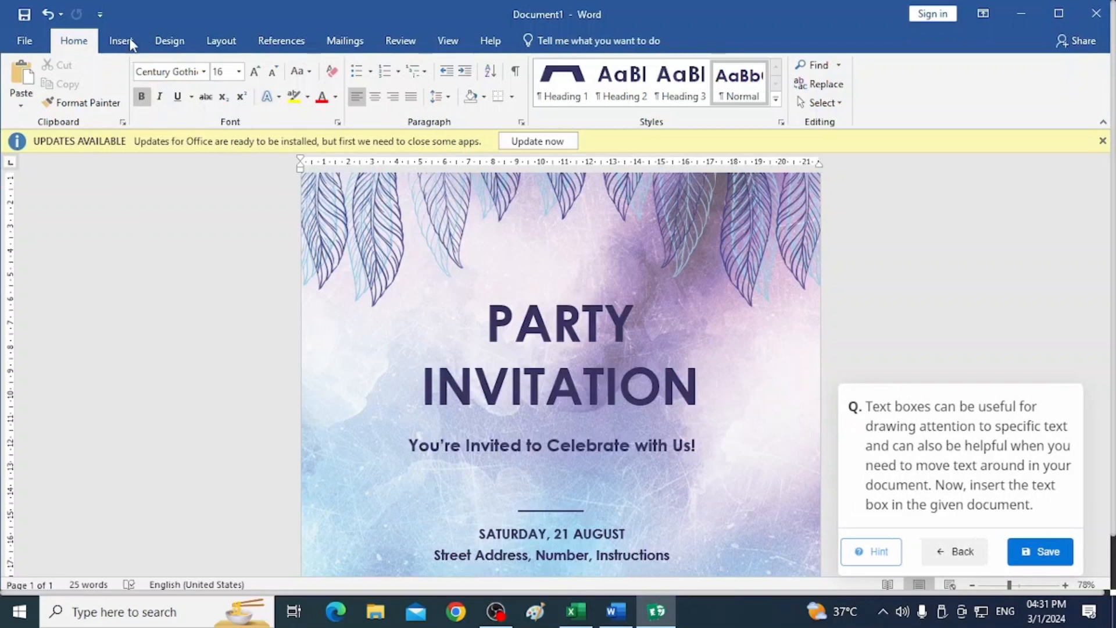
left_click(130, 43)
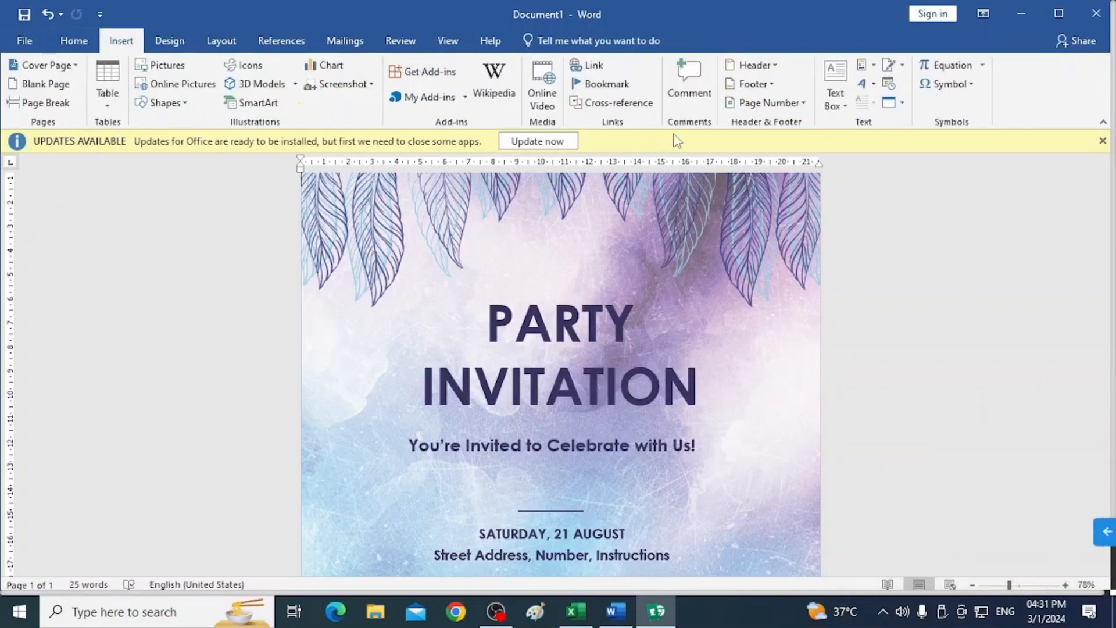
left_click(835, 88)
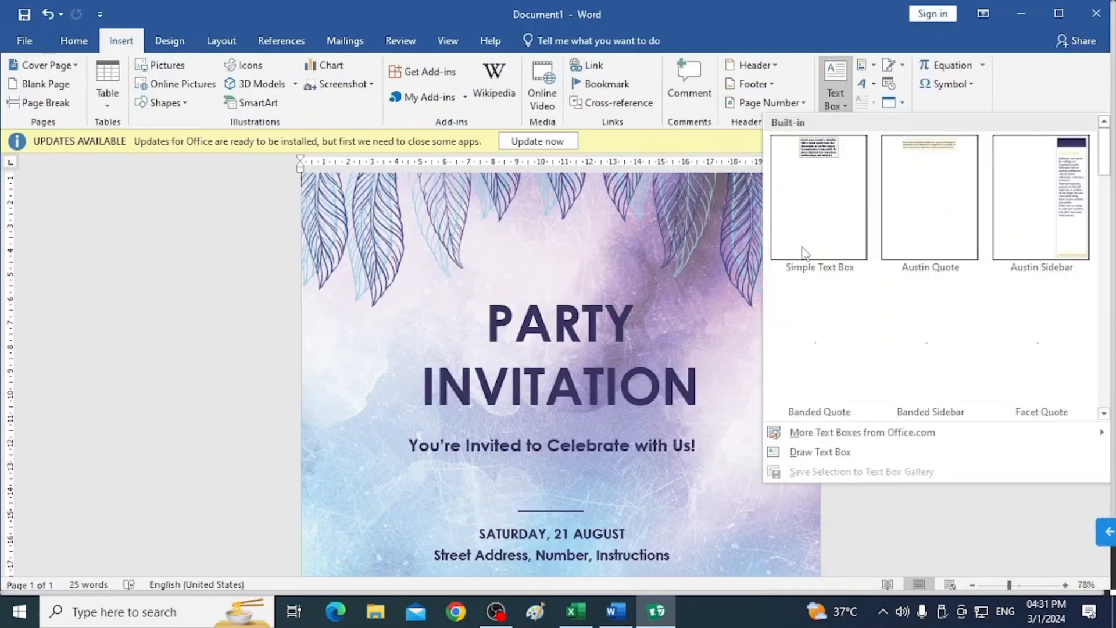
left_click(794, 453)
left_click_drag(411, 468, 689, 491)
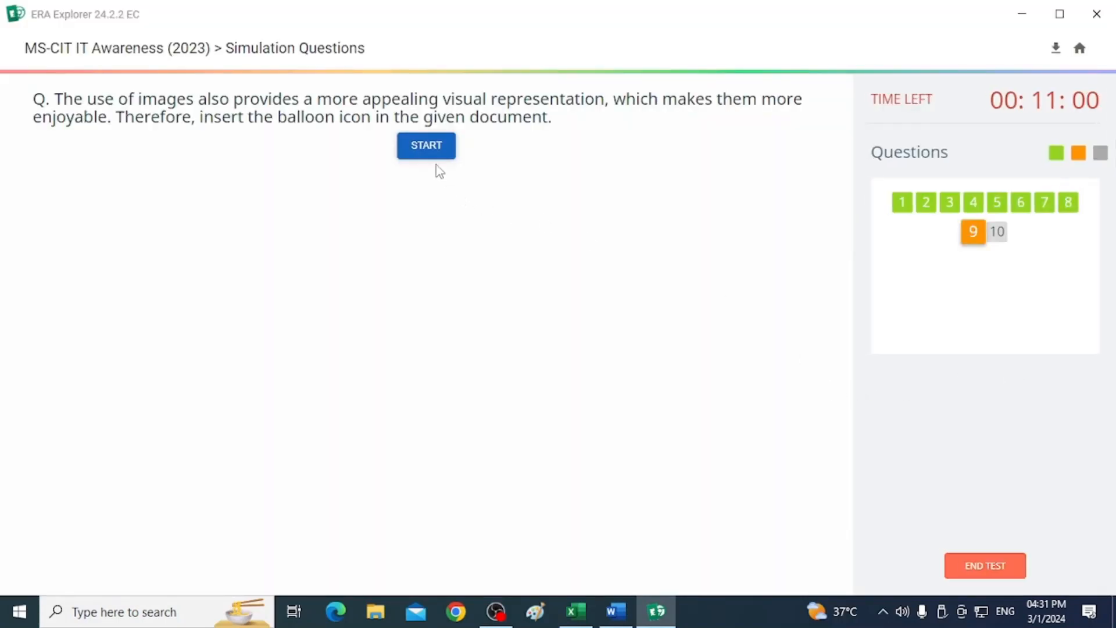
Start the ninth question and insert the balloon picture img_20230802 from the Pictures folder.
left_click(432, 159)
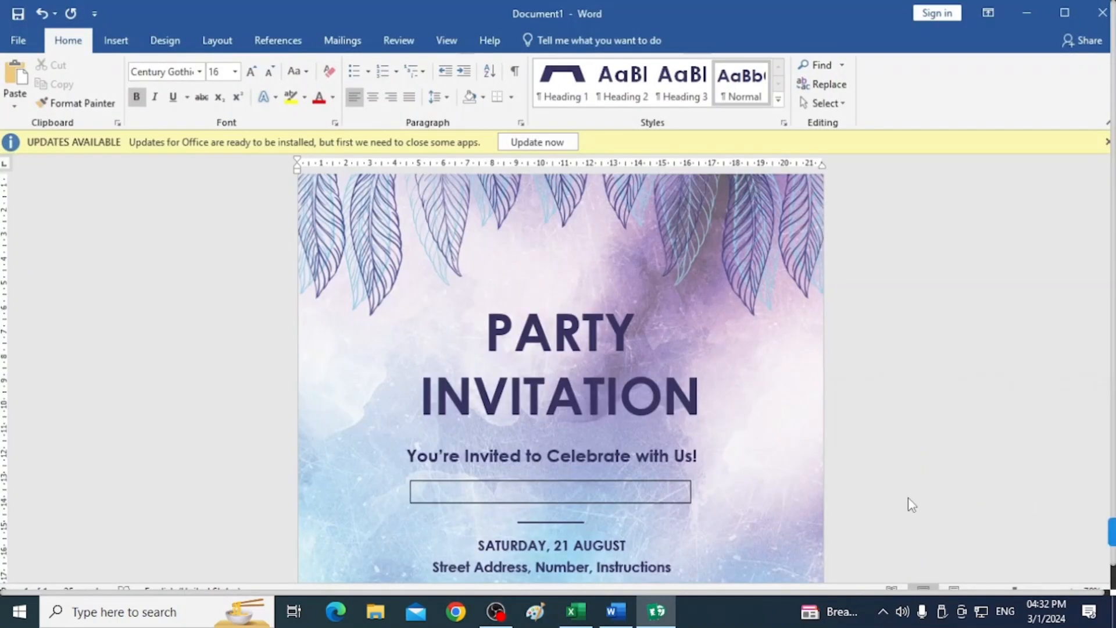
left_click(1108, 532)
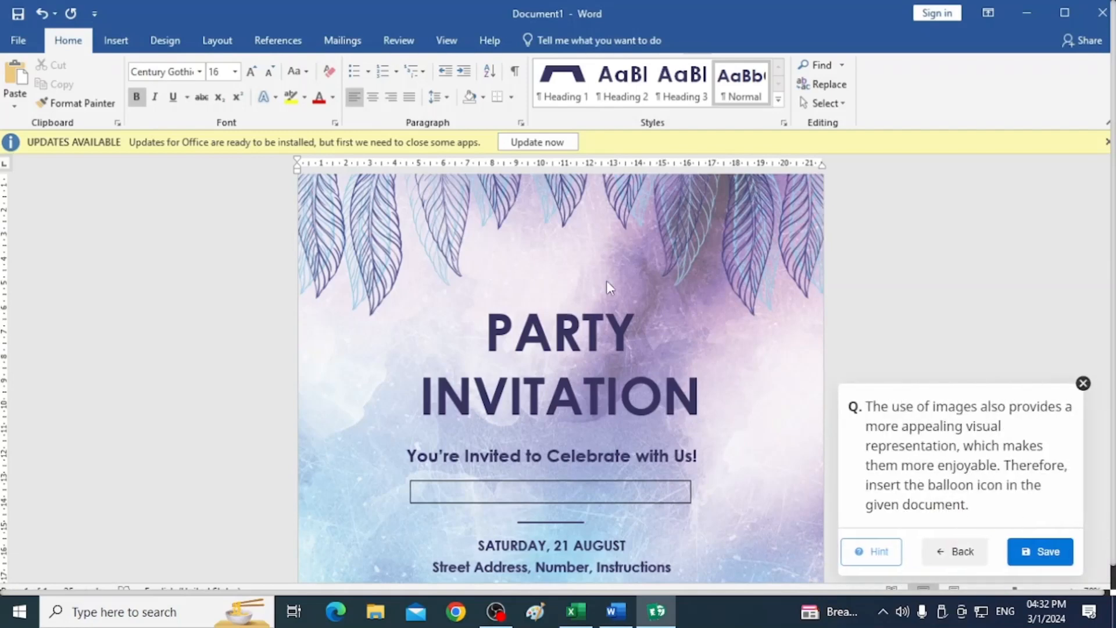
left_click(118, 41)
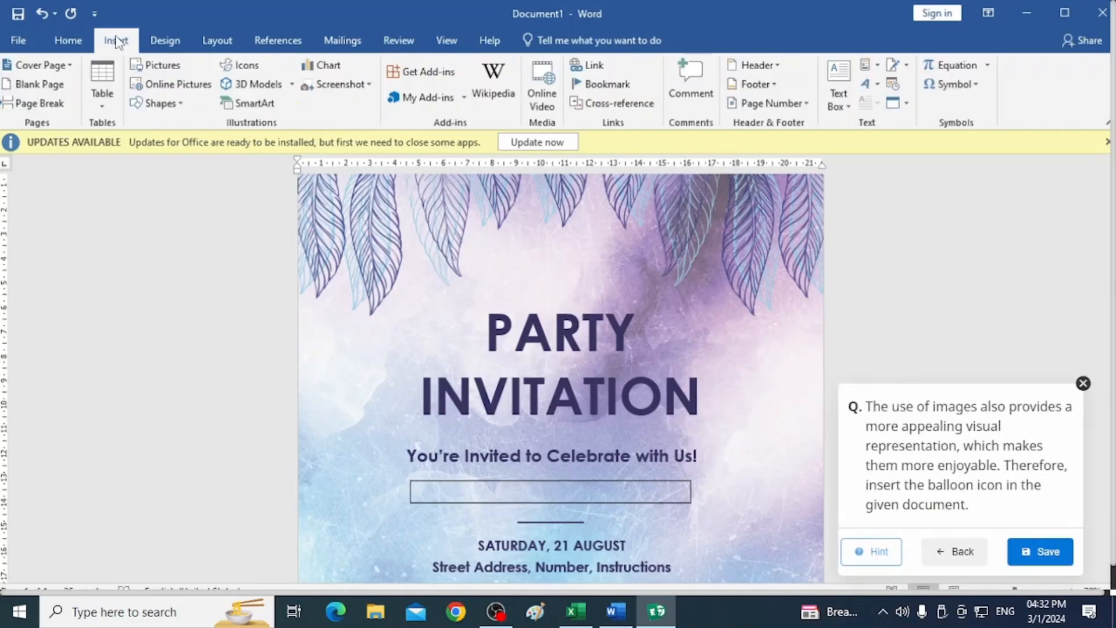
left_click(162, 67)
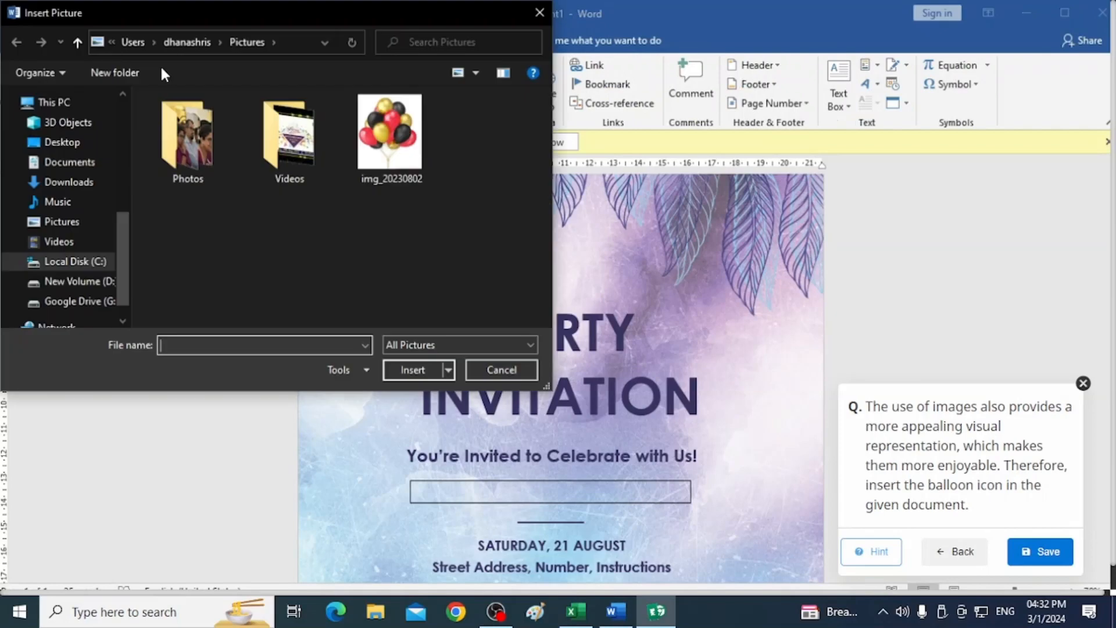
left_click(388, 156)
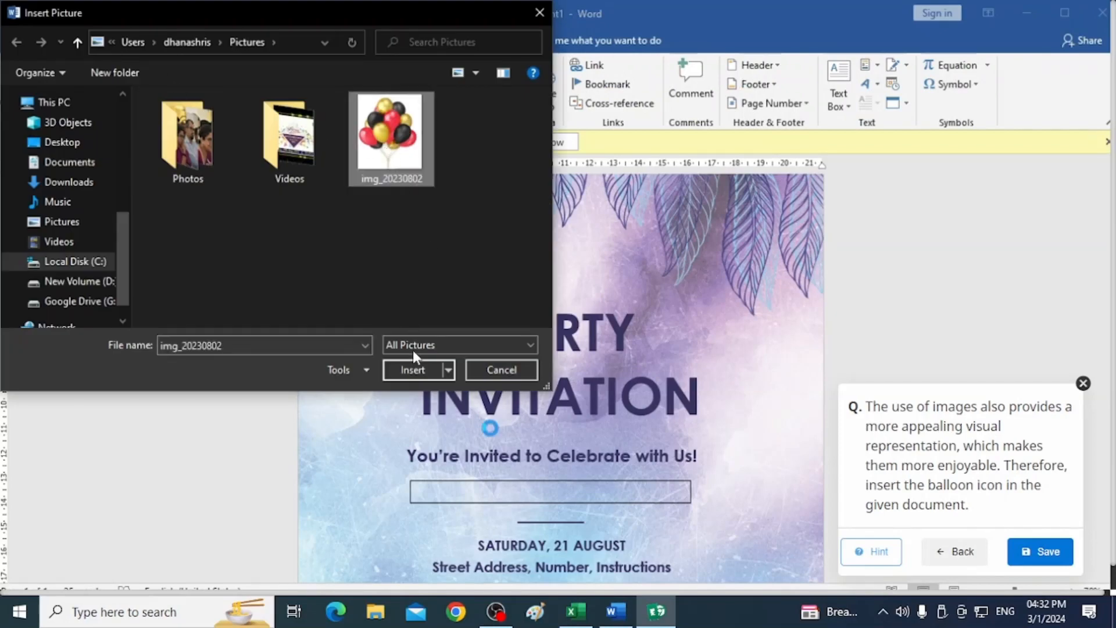
left_click(412, 369)
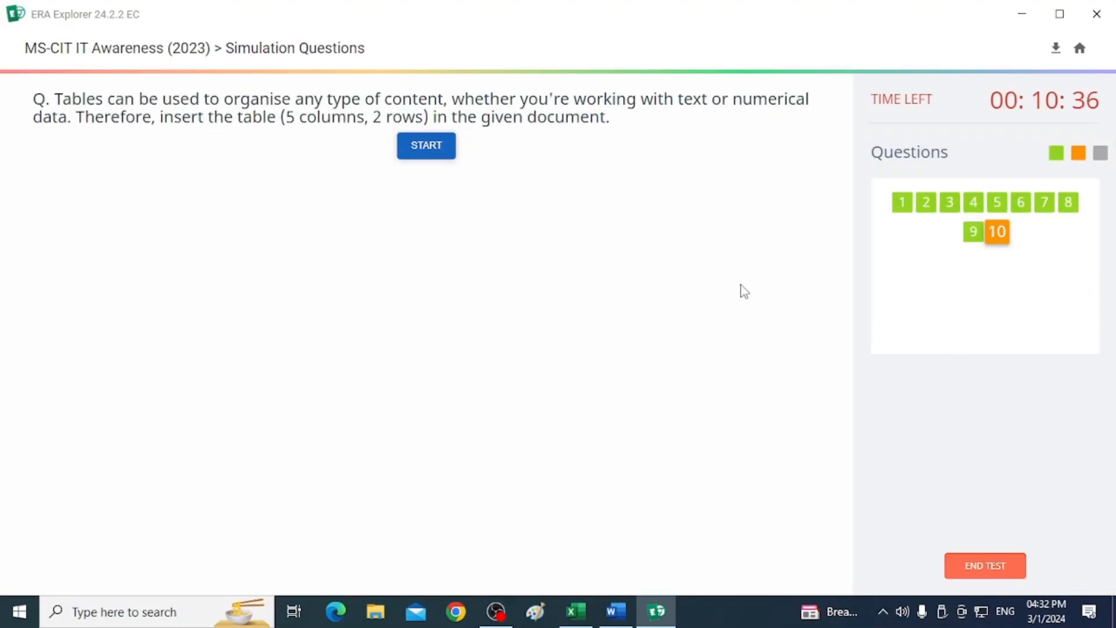
Start the tenth question and insert a table with 5 columns and 2 rows below the invitation subtitle.
left_click(430, 155)
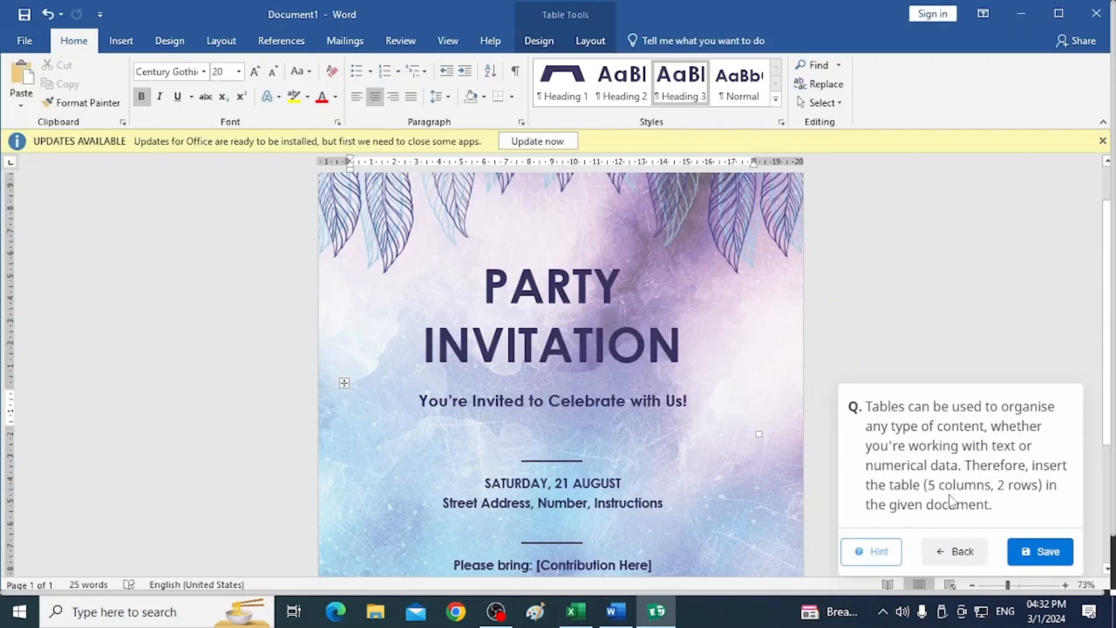
left_click(125, 40)
left_click(109, 95)
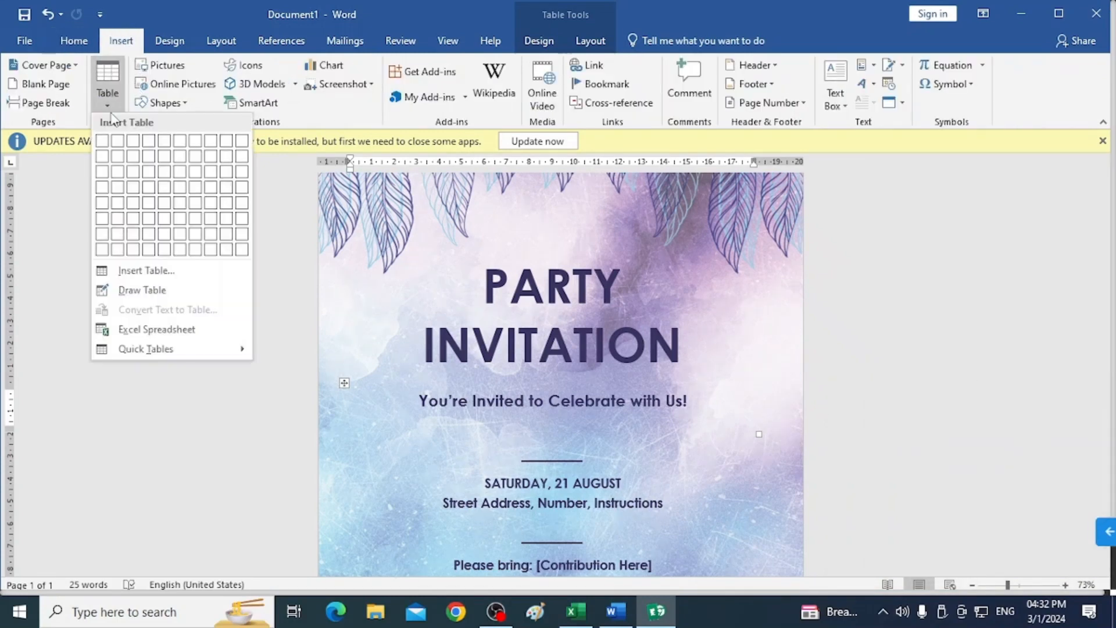
left_click(146, 272)
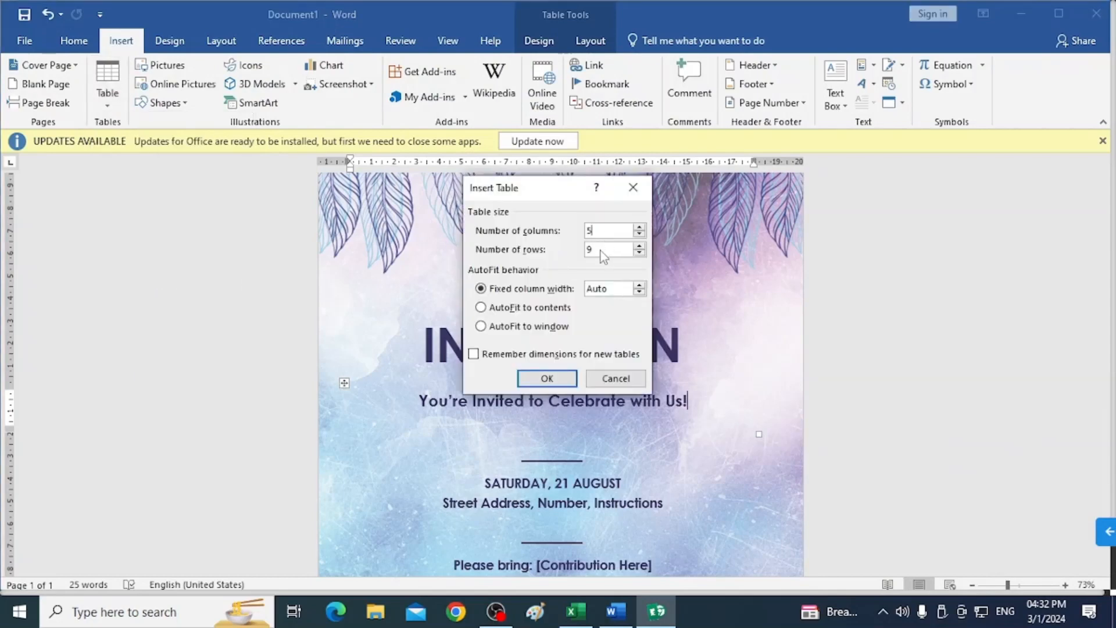
type("5")
left_click(547, 378)
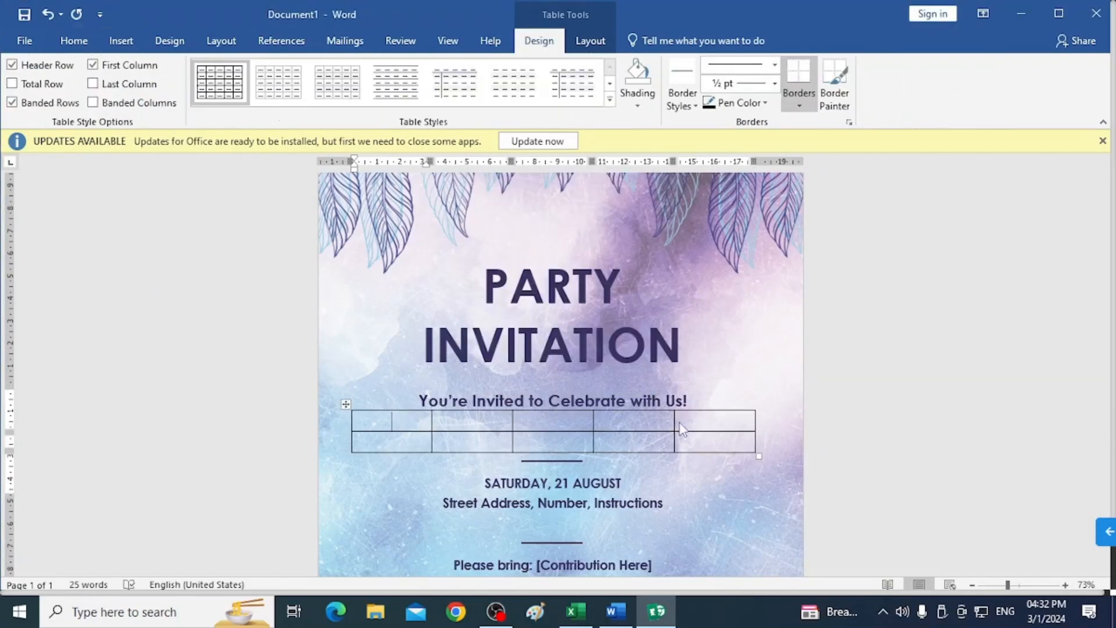
Save the answer and end the simulation exam, confirming by entering "End Exam".
left_click(1108, 532)
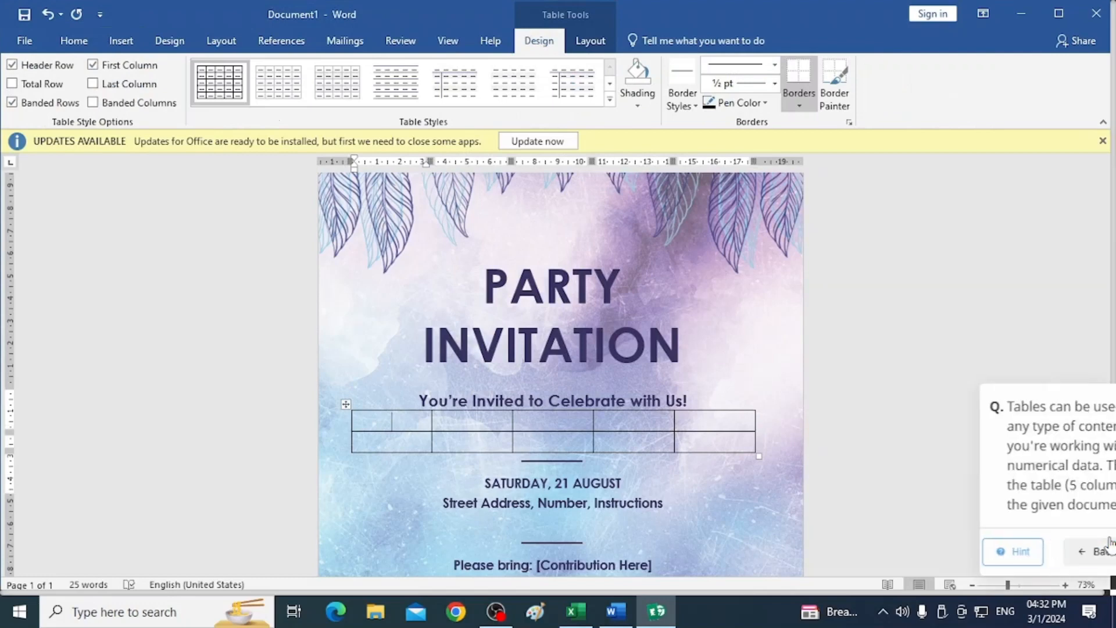
left_click(1049, 550)
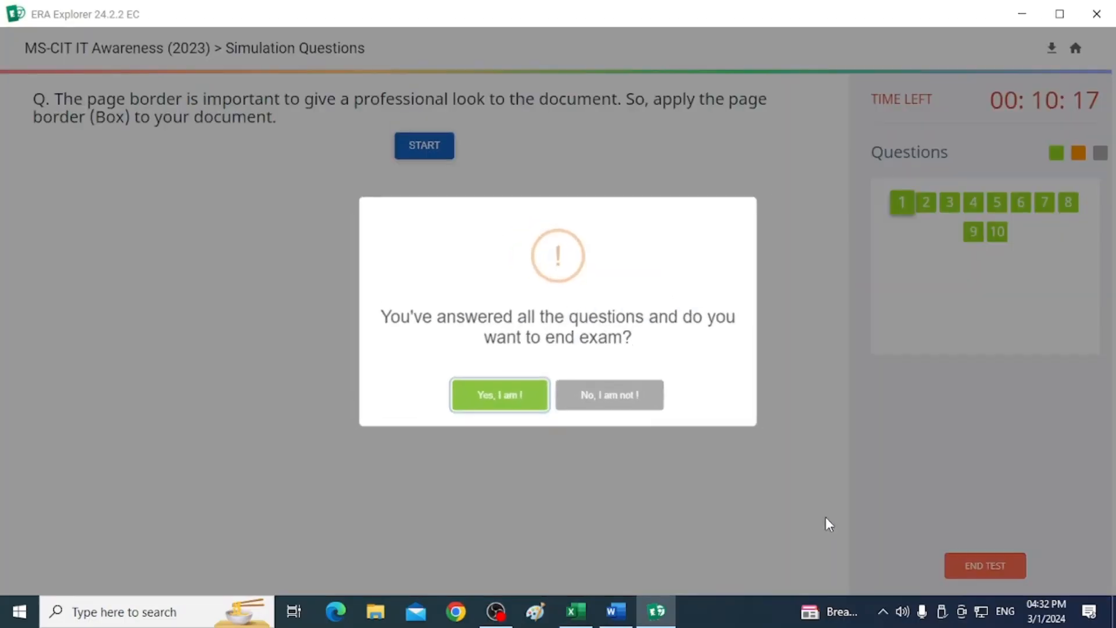
left_click(489, 407)
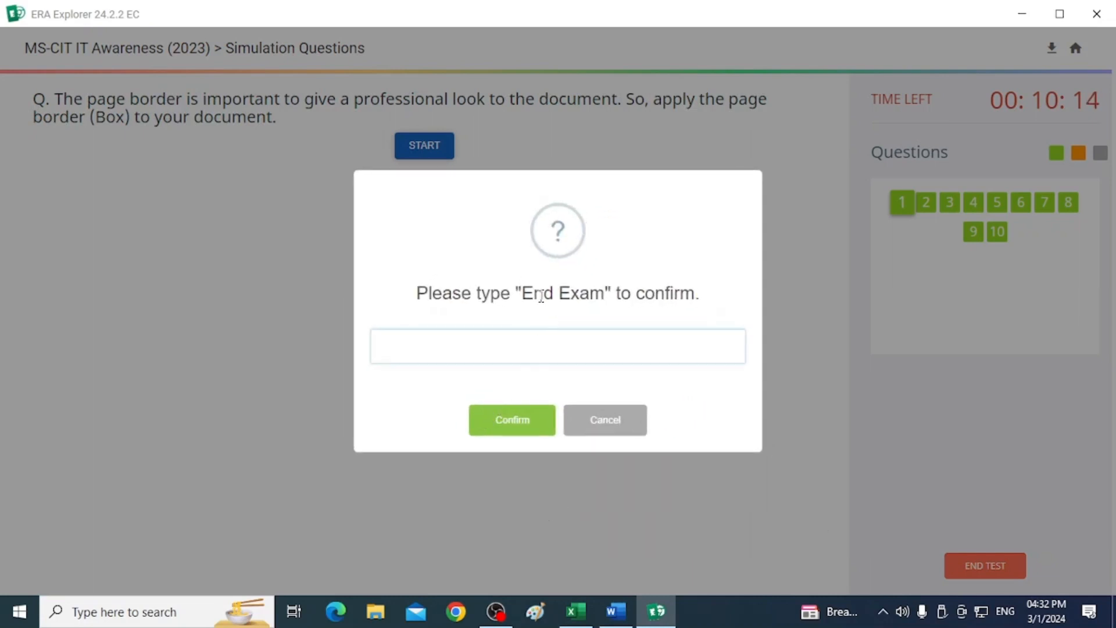
left_click_drag(526, 294, 450, 345)
key("ctrl+c")
left_click(520, 424)
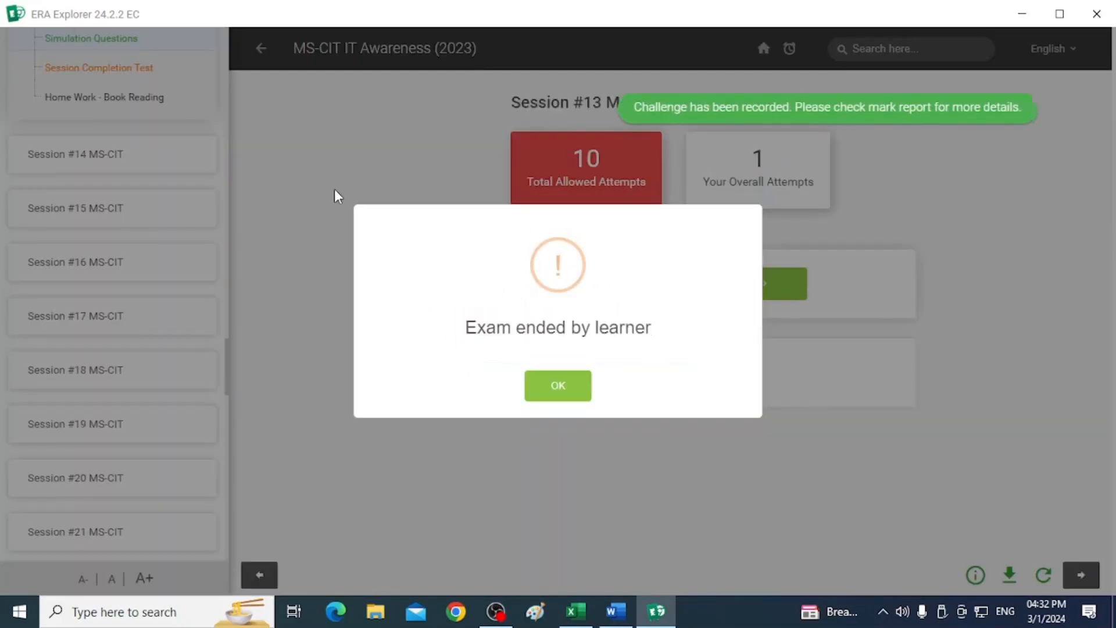
left_click(550, 388)
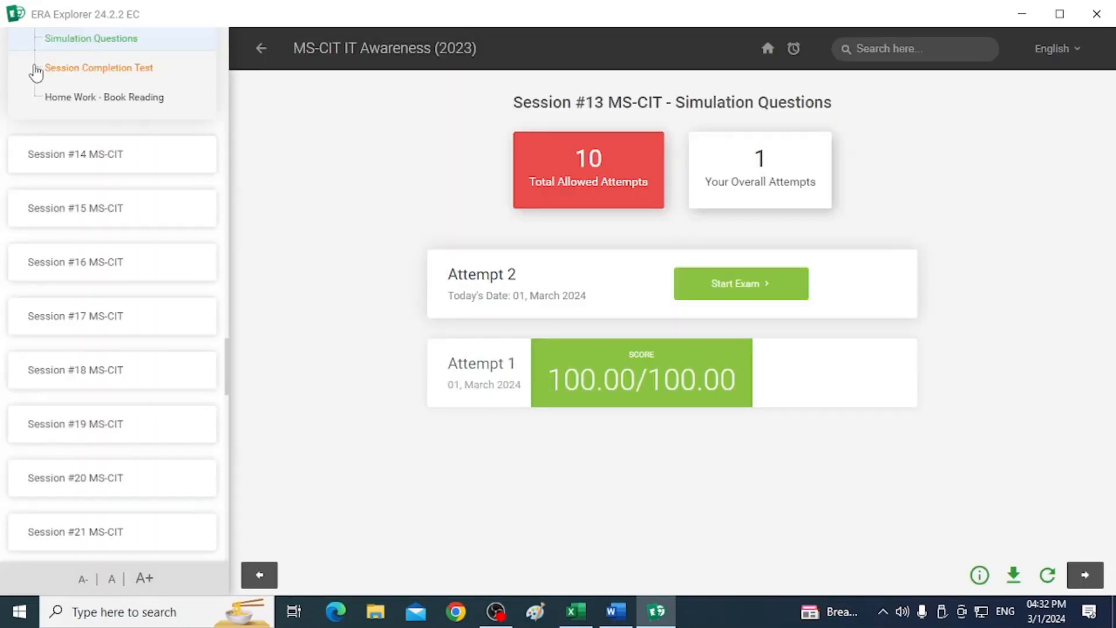
Open the Session Completion Test, start the exam, and submit TRUE for the first question and FALSE for the second.
left_click(92, 82)
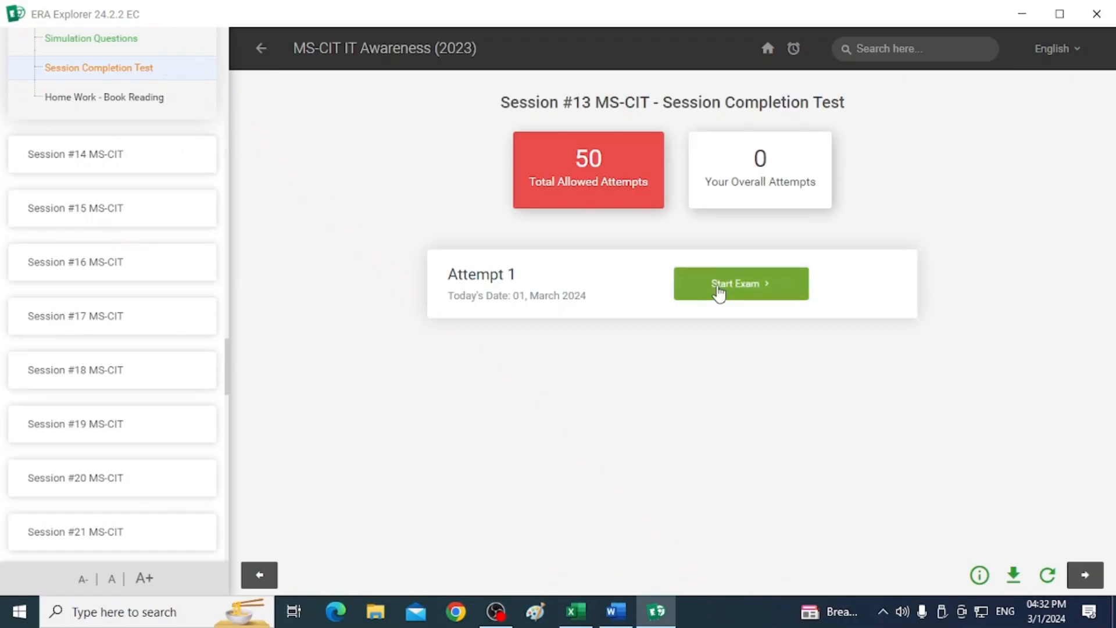
left_click(720, 292)
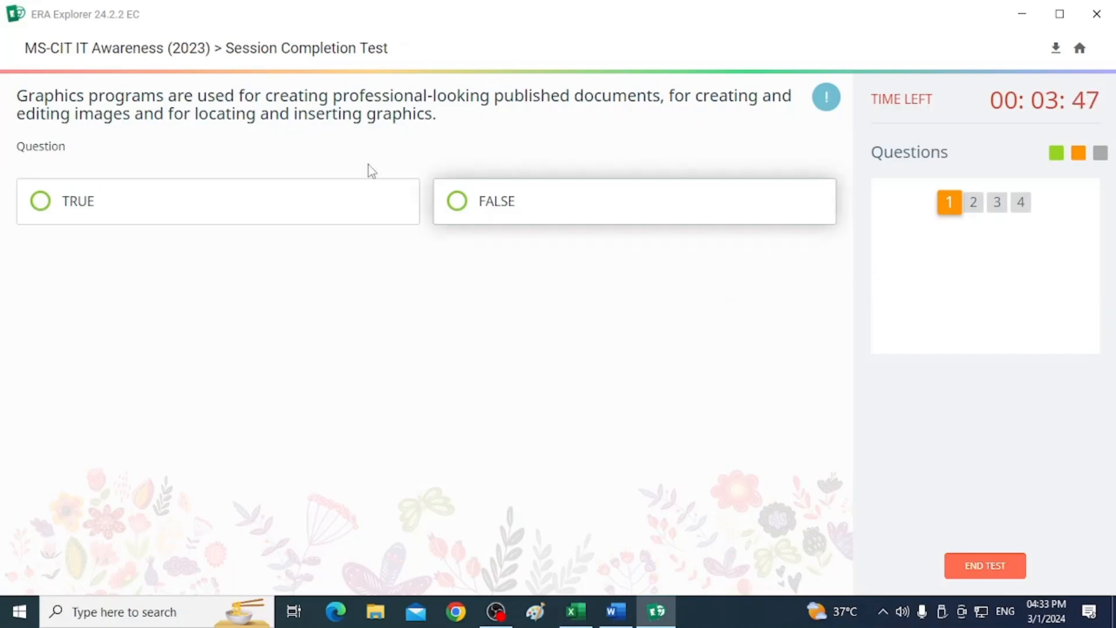
left_click(55, 202)
left_click(525, 427)
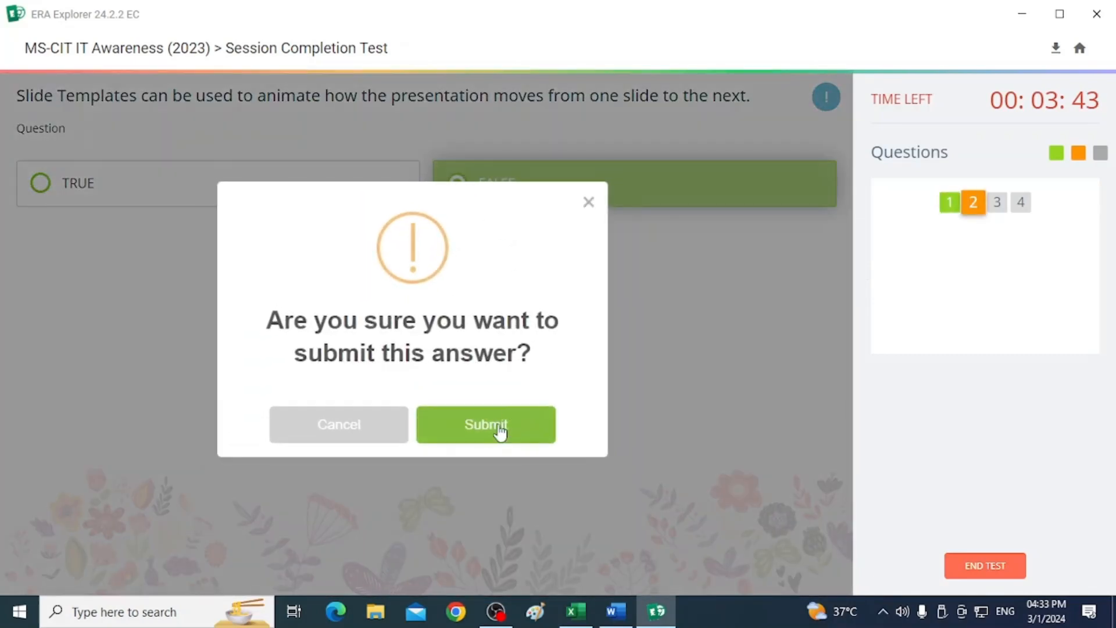
left_click(497, 429)
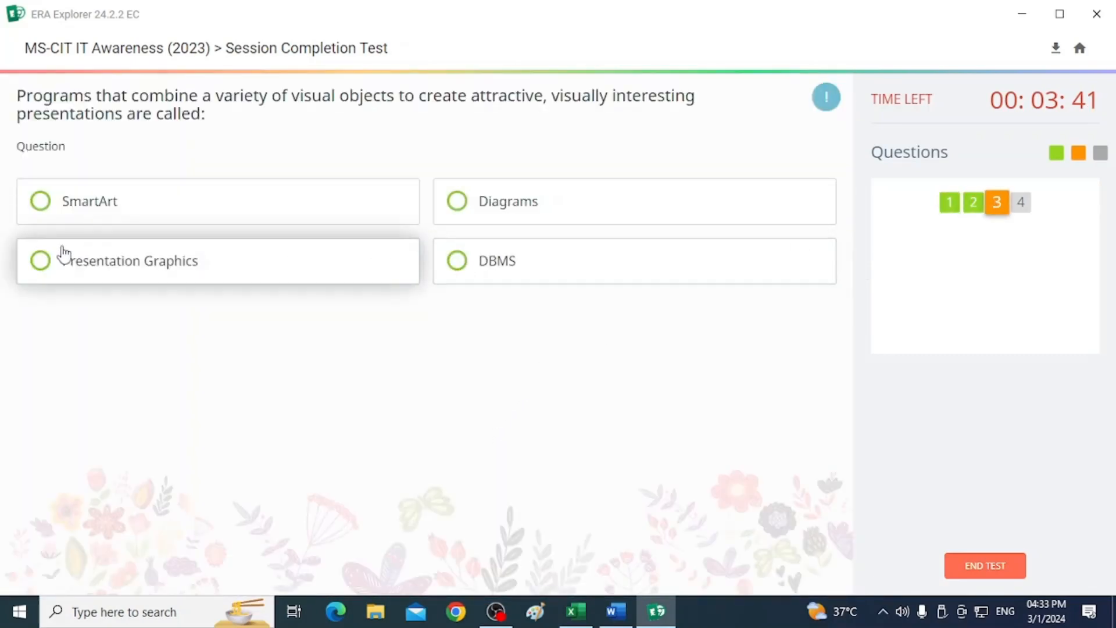
Submit Presentation Graphics for the third question and Slides for the fourth question.
left_click(43, 272)
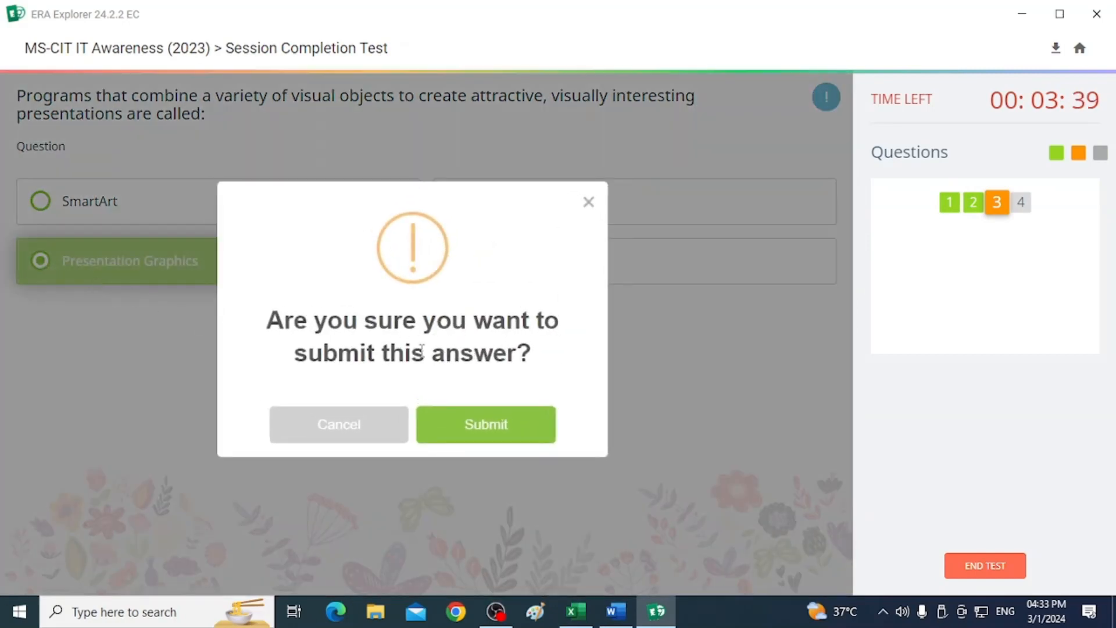
left_click(486, 429)
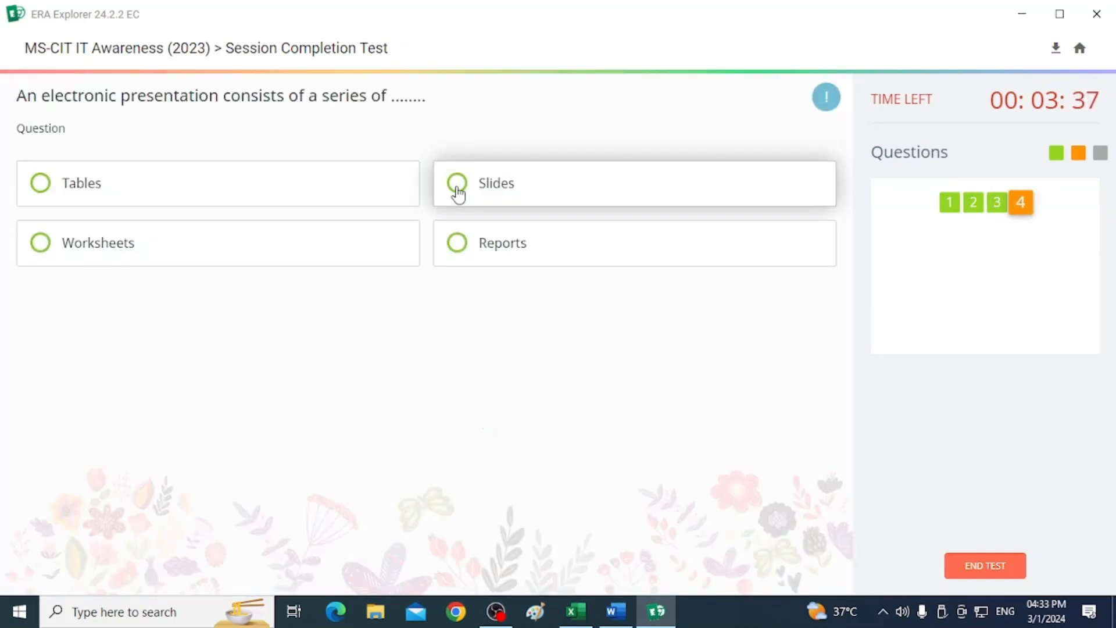
left_click(464, 199)
left_click(463, 429)
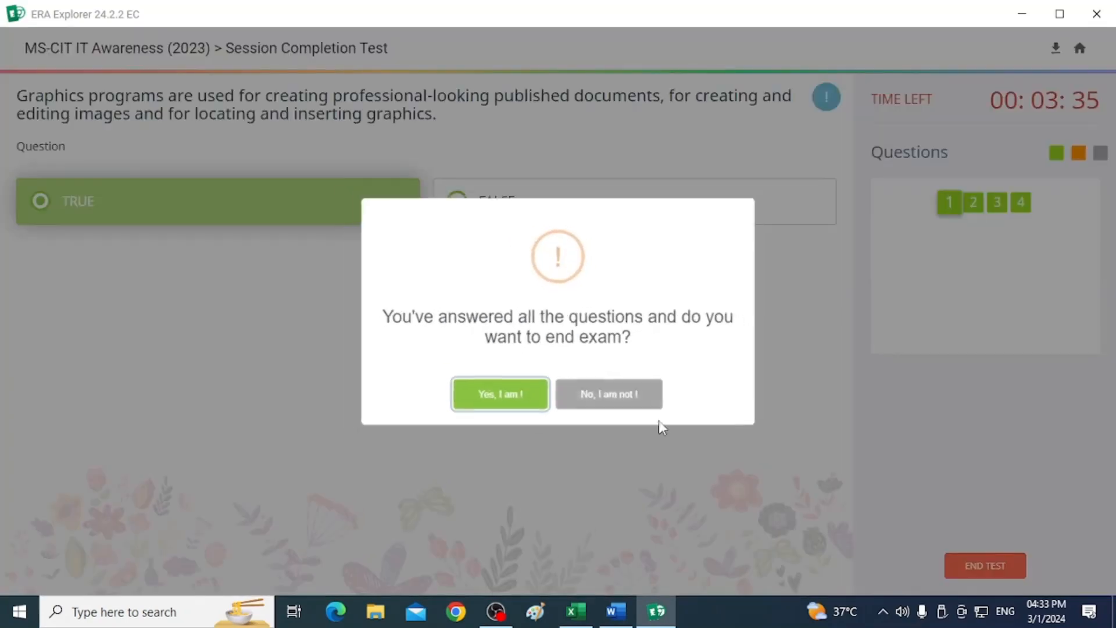
End the completion test, confirming by copying and pasting "End Exam" into the confirmation field.
left_click(493, 398)
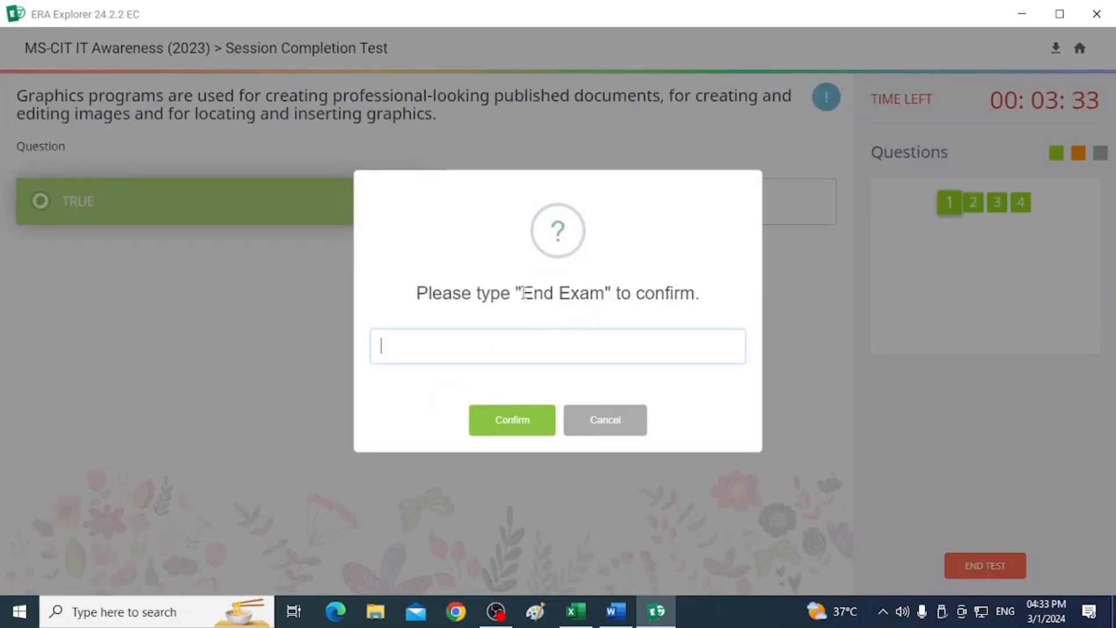
left_click_drag(524, 292, 589, 297)
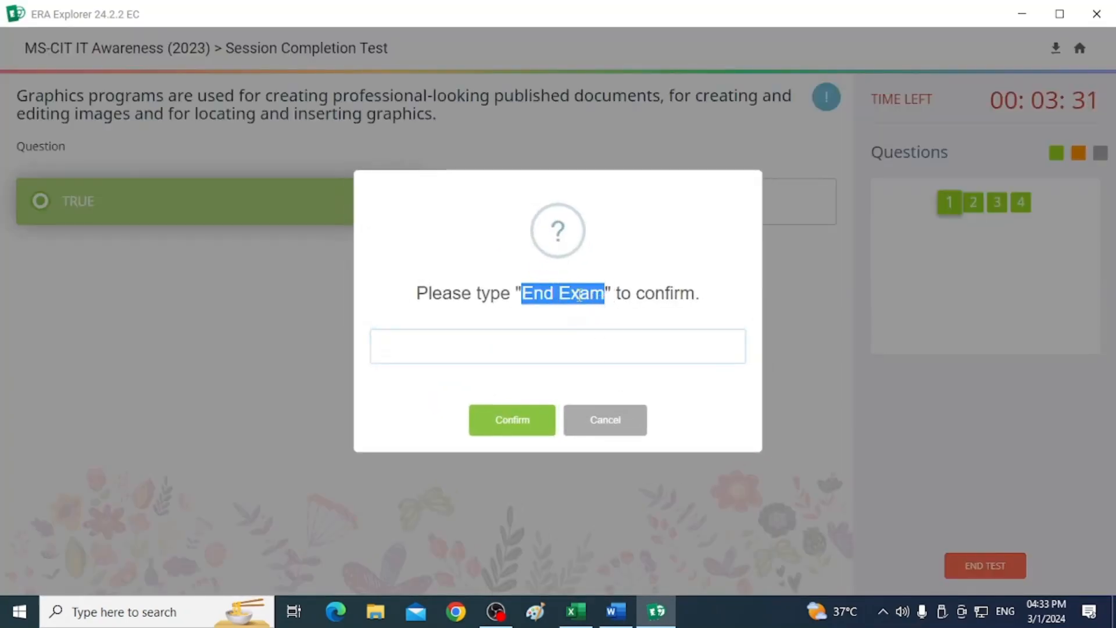
key("ctrl+v")
left_click(511, 427)
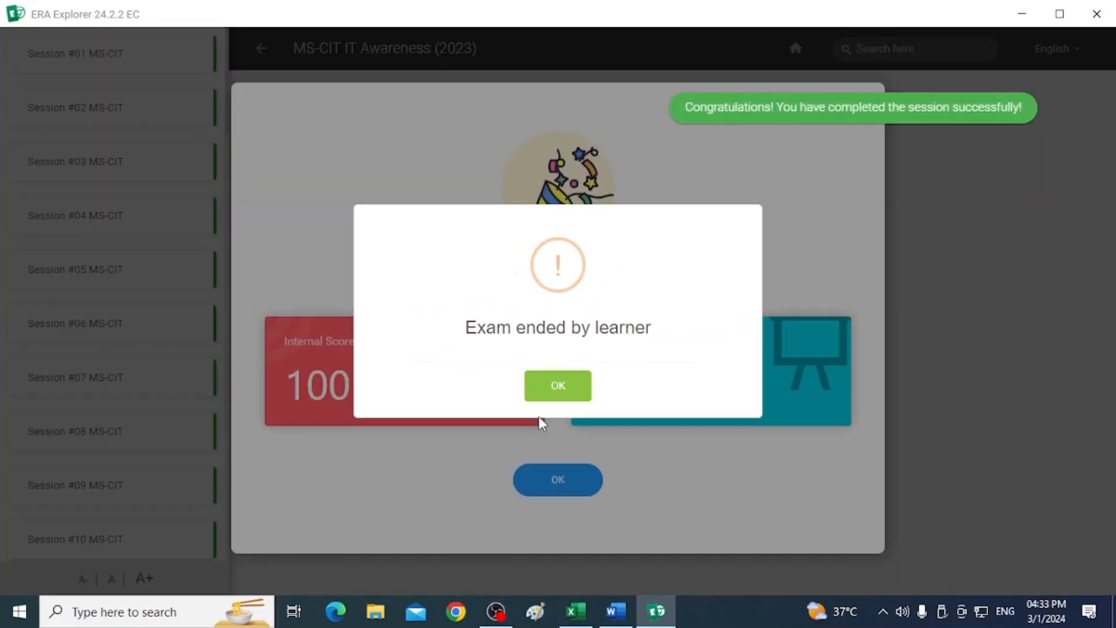